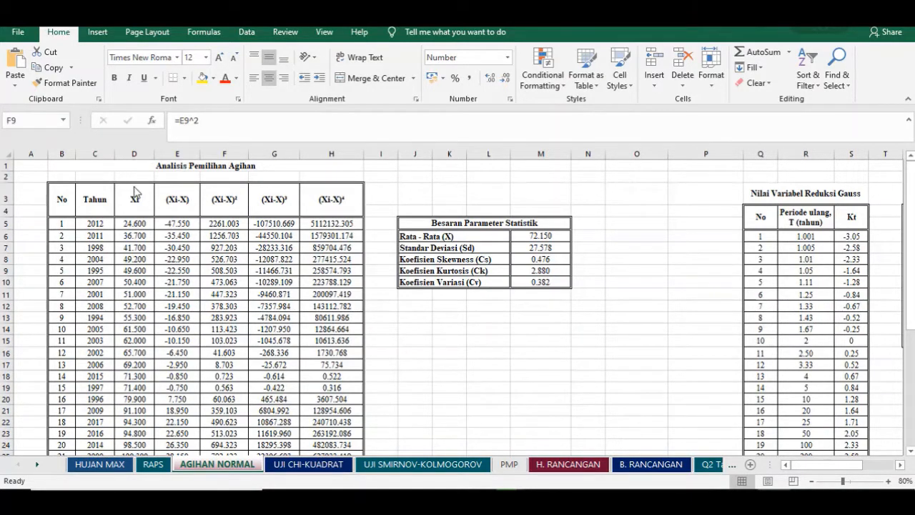
- Review the Xi and deviation columns of the Analisis Pemilihan Agihan table through the Jumlah and Rata-Rata rows
{"action": "scroll", "coordinate": [134, 194], "scroll_direction": "down", "scroll_amount": 3}
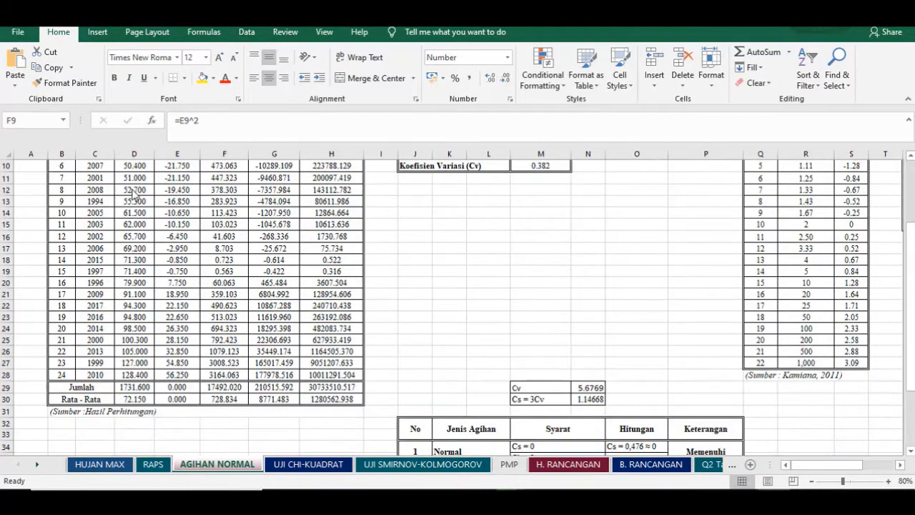
{"action": "scroll", "coordinate": [98, 294], "scroll_direction": "up", "scroll_amount": 3}
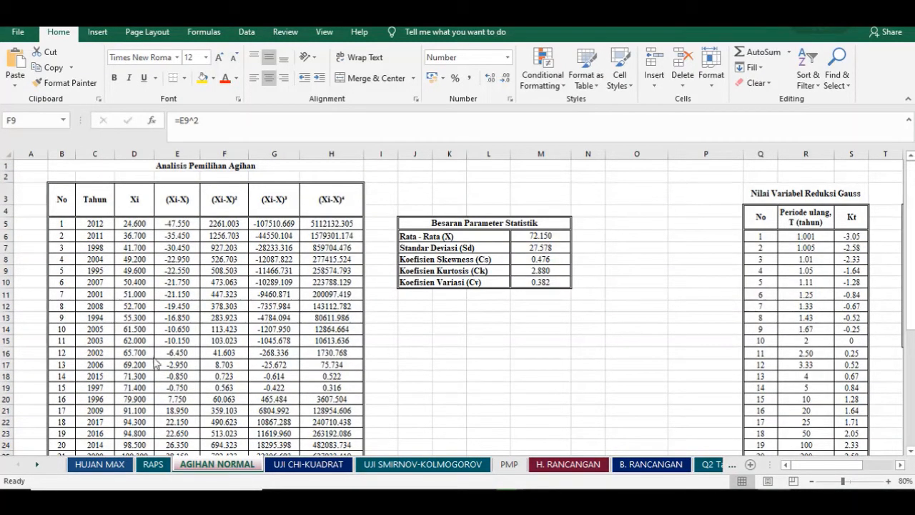
{"action": "scroll", "coordinate": [156, 363], "scroll_direction": "down", "scroll_amount": 3}
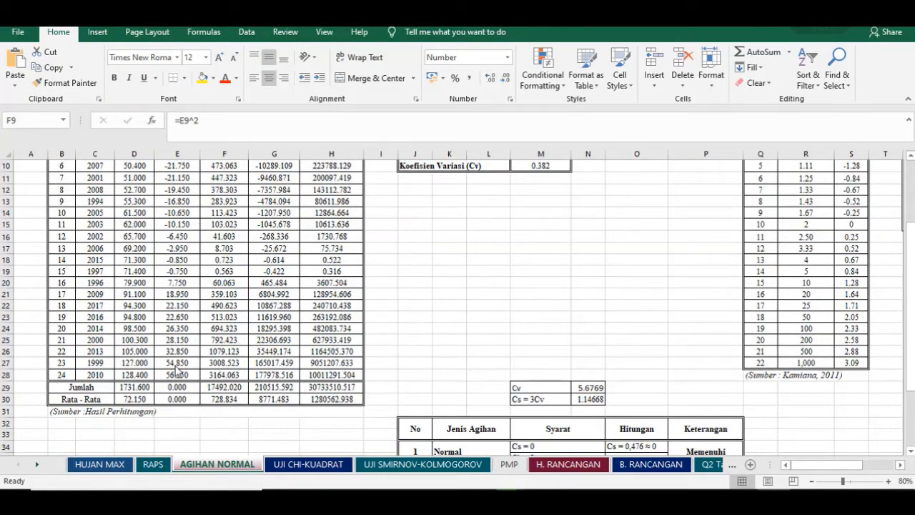
{"action": "scroll", "coordinate": [299, 305], "scroll_direction": "up", "scroll_amount": 3}
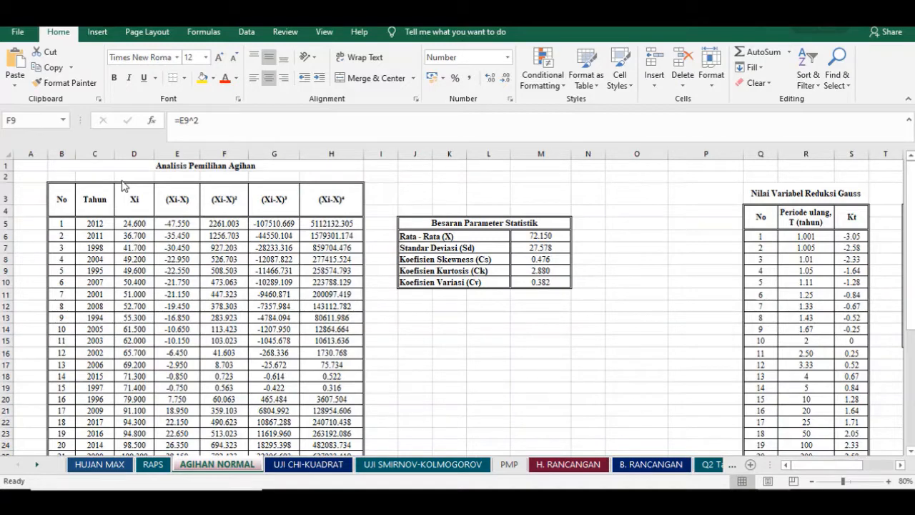
{"action": "scroll", "coordinate": [121, 186], "scroll_direction": "down", "scroll_amount": 1}
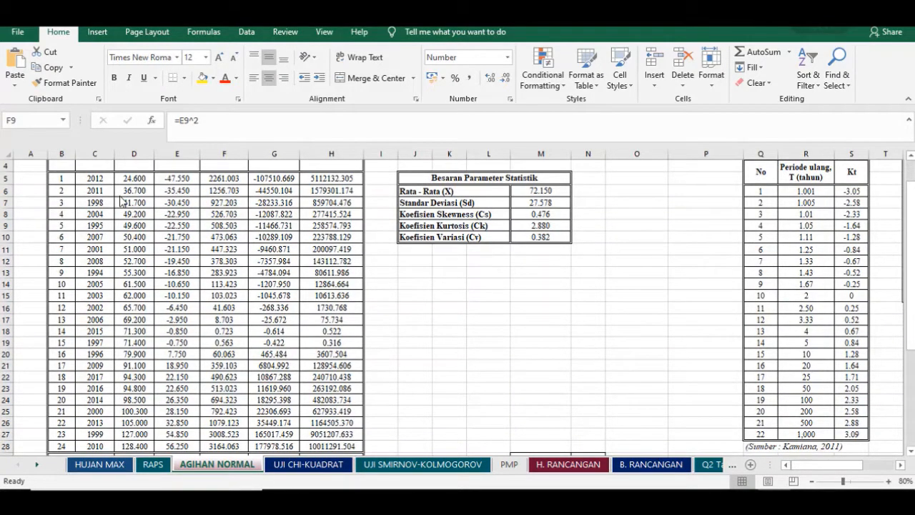
{"action": "scroll", "coordinate": [134, 191], "scroll_direction": "up", "scroll_amount": 1}
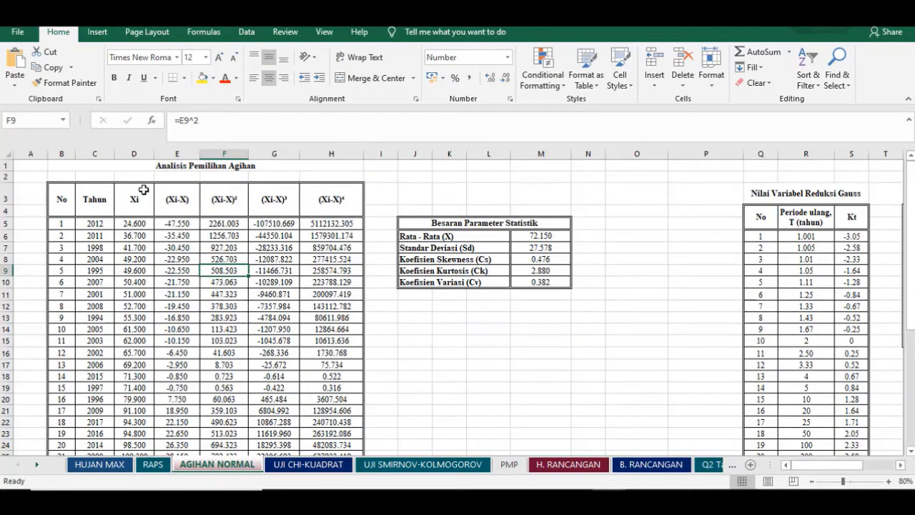
{"action": "left_click", "coordinate": [132, 223]}
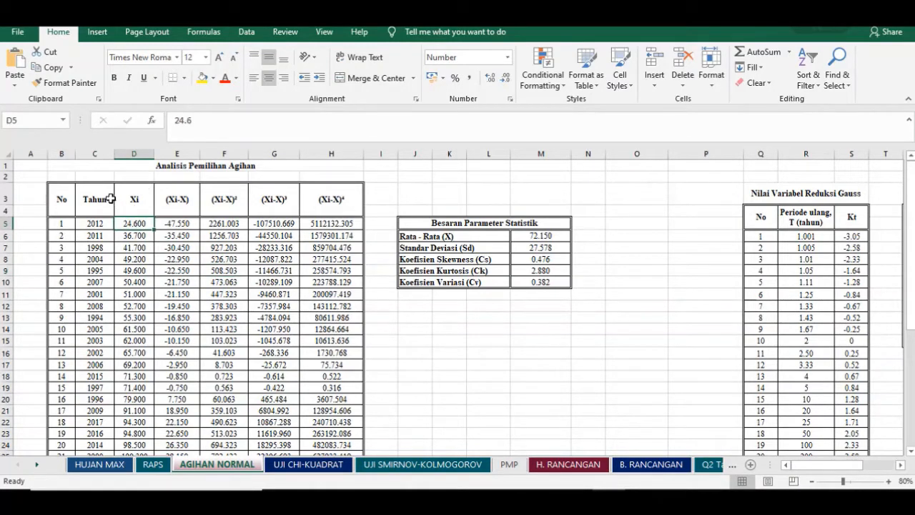
- Insert three new blank worksheets directly after the HUJAN MAX sheet
{"action": "left_click", "coordinate": [100, 465]}
{"action": "scroll", "coordinate": [143, 350], "scroll_direction": "up", "scroll_amount": 10}
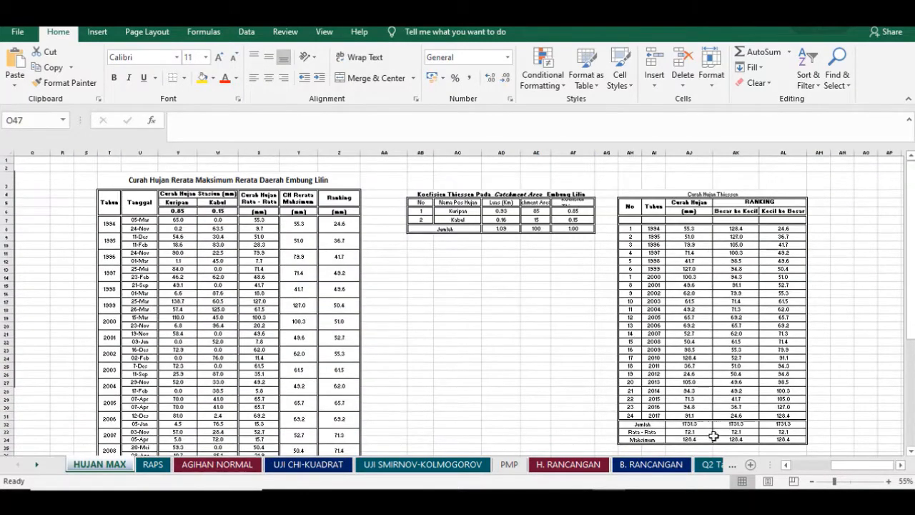
{"action": "double_click", "coordinate": [750, 464]}
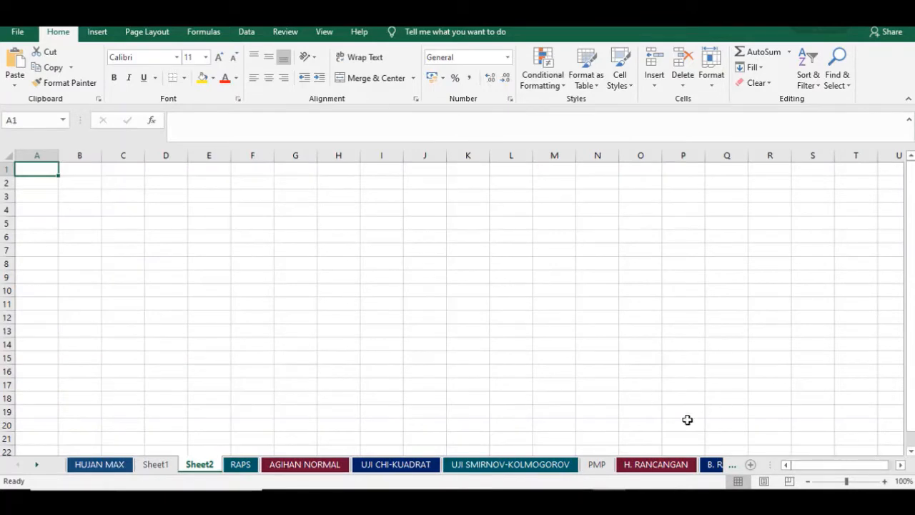
{"action": "left_click", "coordinate": [104, 465]}
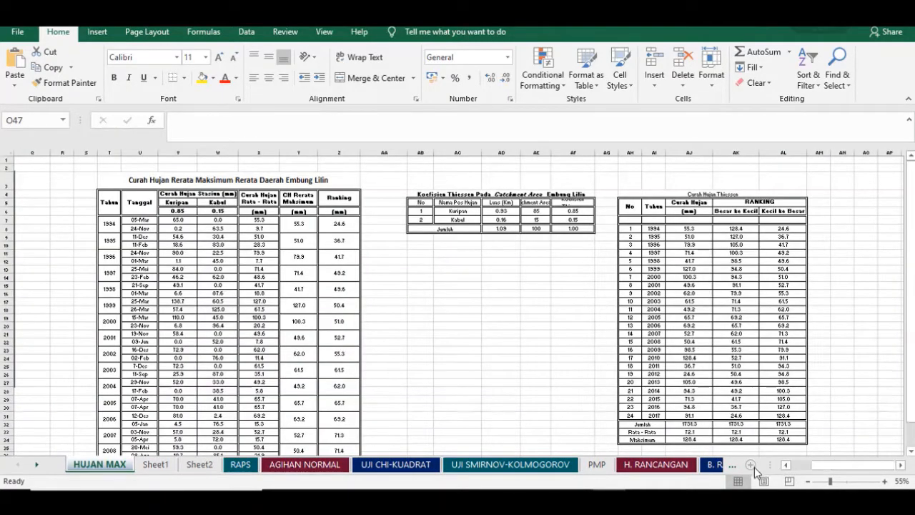
{"action": "left_click", "coordinate": [751, 465]}
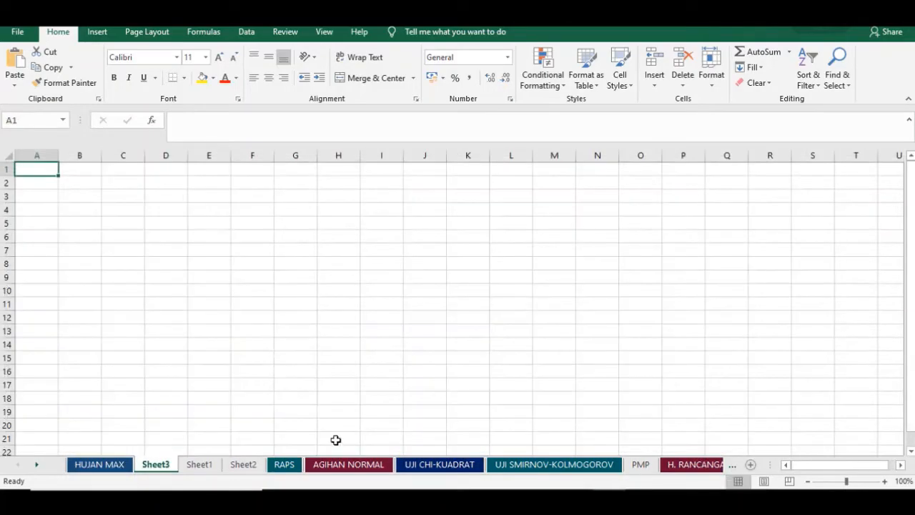
- Examine the yearly rows of the Curah Hujan Rerata Maksimum table on the HUJAN MAX sheet at 90% zoom
{"action": "left_click", "coordinate": [125, 464]}
{"action": "left_click", "coordinate": [884, 482]}
{"action": "left_click", "coordinate": [884, 482]}
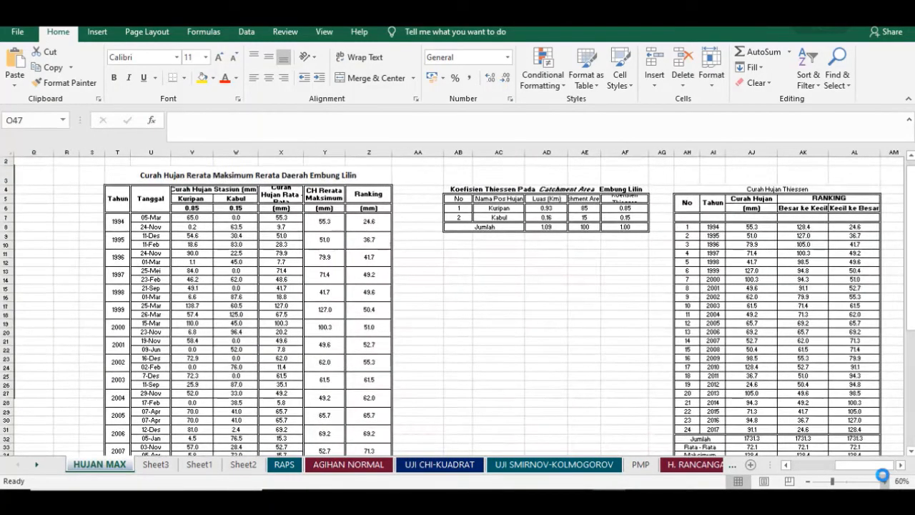
{"action": "left_click", "coordinate": [884, 482]}
{"action": "left_click", "coordinate": [884, 482]}
{"action": "scroll", "coordinate": [419, 269], "scroll_direction": "up", "scroll_amount": 2}
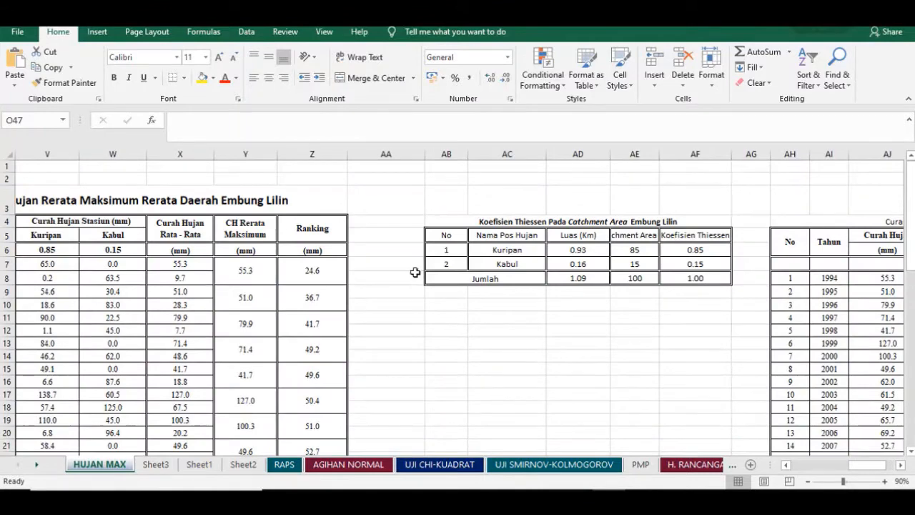
{"action": "mouse_move", "coordinate": [856, 473]}
{"action": "left_mouse_down"}
{"action": "mouse_move", "coordinate": [878, 469]}
{"action": "mouse_move", "coordinate": [835, 469]}
{"action": "mouse_move", "coordinate": [861, 468]}
{"action": "left_mouse_up"}
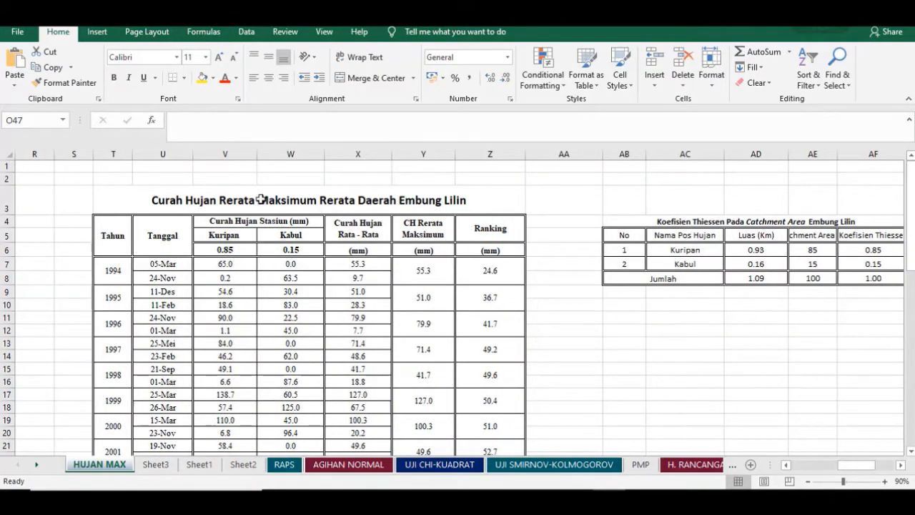
{"action": "scroll", "coordinate": [215, 257], "scroll_direction": "down", "scroll_amount": 2}
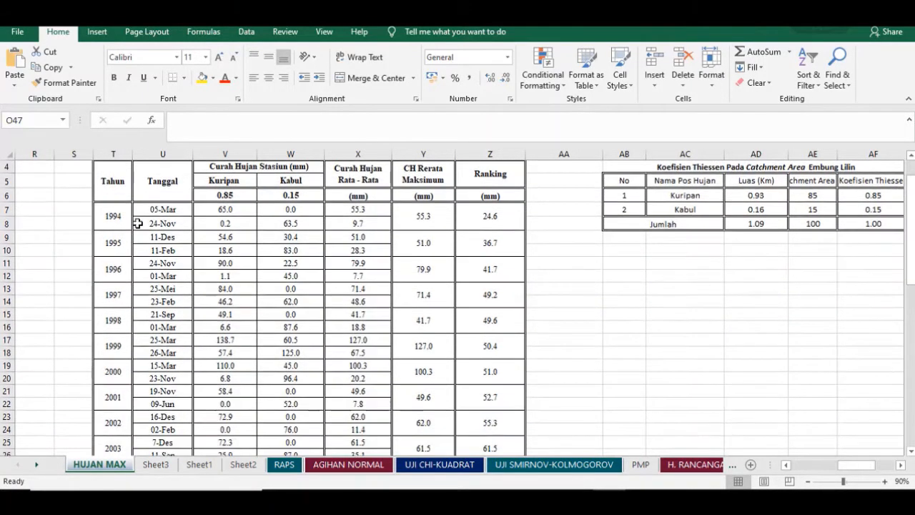
{"action": "scroll", "coordinate": [132, 225], "scroll_direction": "up", "scroll_amount": 1}
{"action": "scroll", "coordinate": [122, 268], "scroll_direction": "down", "scroll_amount": 8}
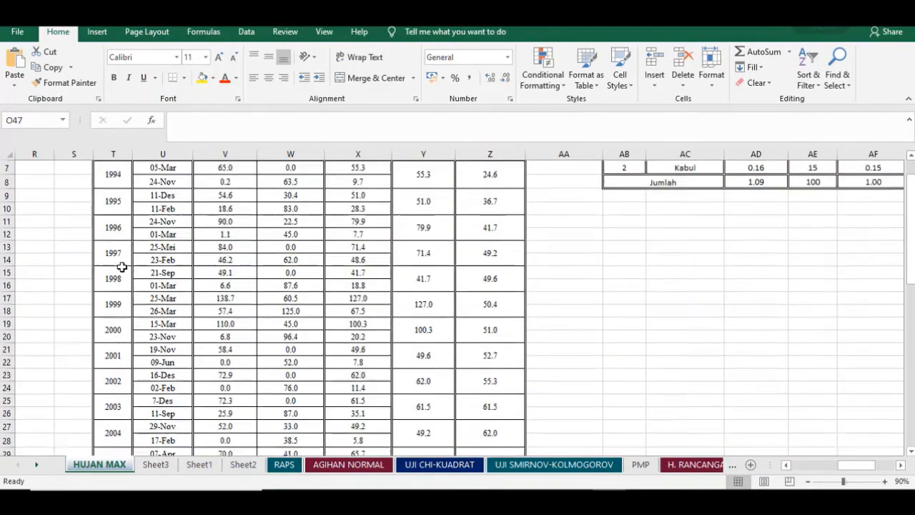
{"action": "scroll", "coordinate": [100, 435], "scroll_direction": "down", "scroll_amount": 4}
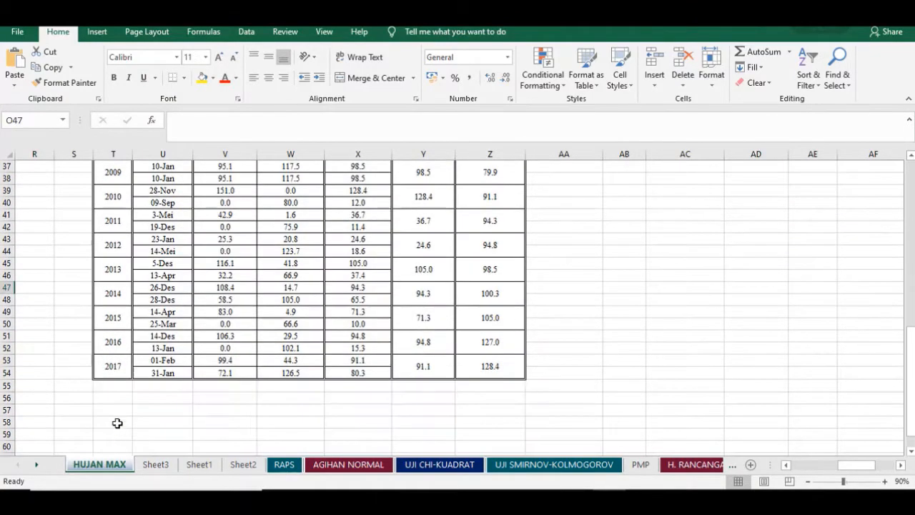
{"action": "scroll", "coordinate": [124, 369], "scroll_direction": "up", "scroll_amount": 12}
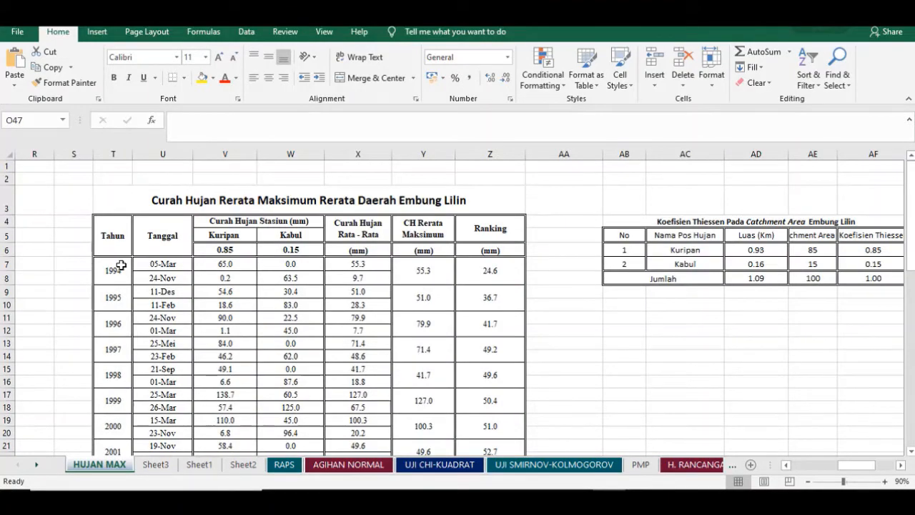
- Select the years 1994 to 2017 in the Tahun column of the Curah Hujan Thiessen table for review
{"action": "left_click_drag", "start_coordinate": [858, 465], "coordinate": [888, 471]}
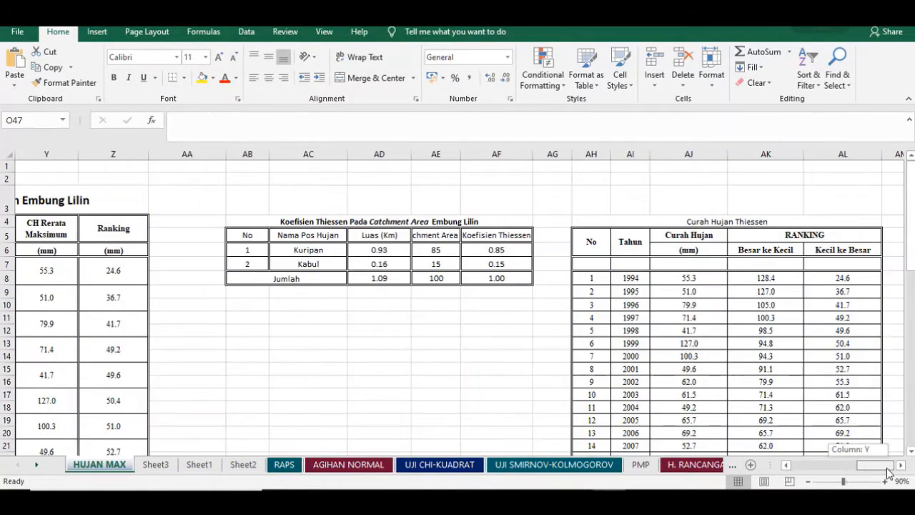
{"action": "scroll", "coordinate": [721, 312], "scroll_direction": "down", "scroll_amount": 9}
{"action": "scroll", "coordinate": [689, 262], "scroll_direction": "up", "scroll_amount": 7}
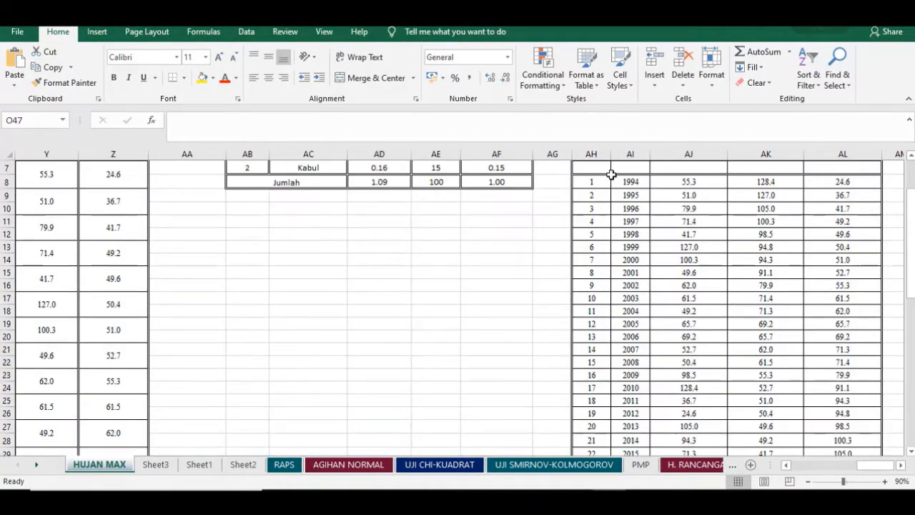
{"action": "left_click_drag", "start_coordinate": [627, 183], "coordinate": [625, 412]}
- Examine the CH Rerata Maksimum and Ranking columns of the Embung Lilin rainfall table for all years
{"action": "mouse_move", "coordinate": [876, 465]}
{"action": "left_mouse_down"}
{"action": "mouse_move", "coordinate": [803, 464]}
{"action": "mouse_move", "coordinate": [866, 466]}
{"action": "left_mouse_up"}
{"action": "scroll", "coordinate": [529, 280], "scroll_direction": "up", "scroll_amount": 3}
{"action": "scroll", "coordinate": [549, 280], "scroll_direction": "up", "scroll_amount": 1}
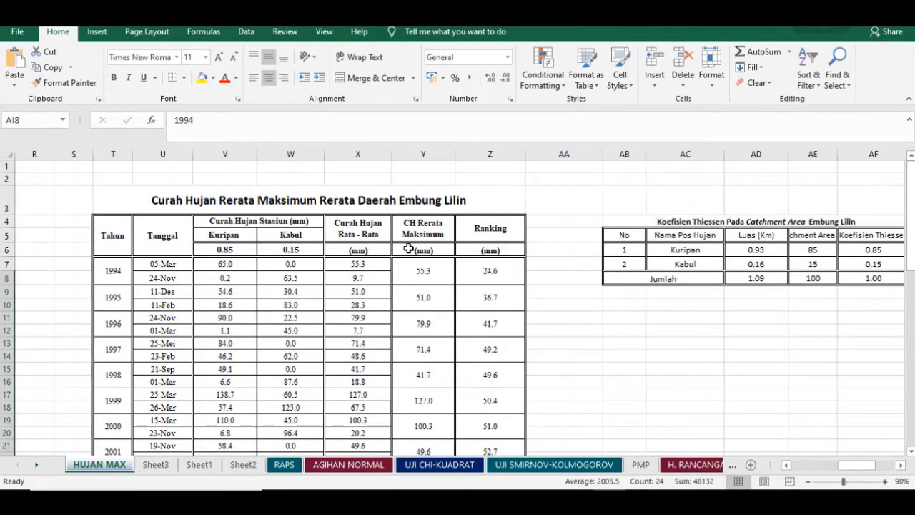
{"action": "scroll", "coordinate": [414, 229], "scroll_direction": "down", "scroll_amount": 2}
{"action": "scroll", "coordinate": [428, 193], "scroll_direction": "up", "scroll_amount": 1}
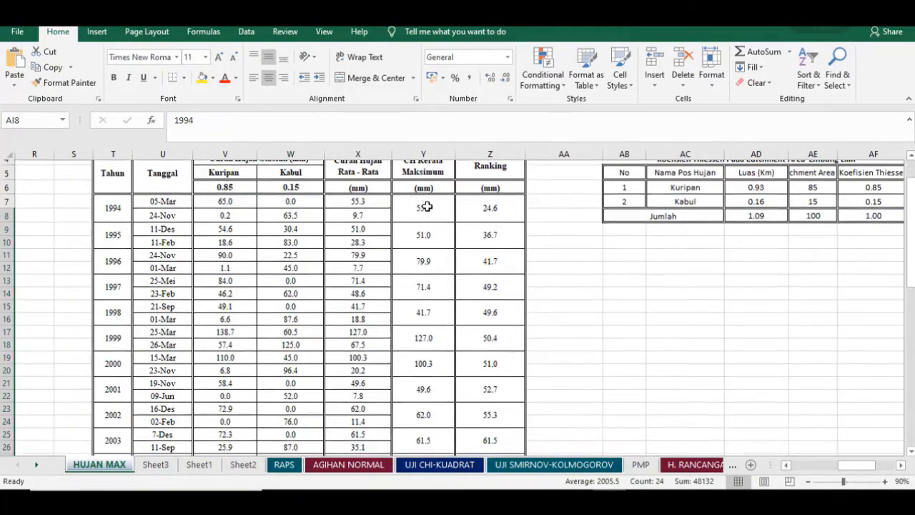
{"action": "scroll", "coordinate": [425, 208], "scroll_direction": "down", "scroll_amount": 1}
{"action": "scroll", "coordinate": [421, 228], "scroll_direction": "down", "scroll_amount": 4}
{"action": "scroll", "coordinate": [421, 234], "scroll_direction": "down", "scroll_amount": 7}
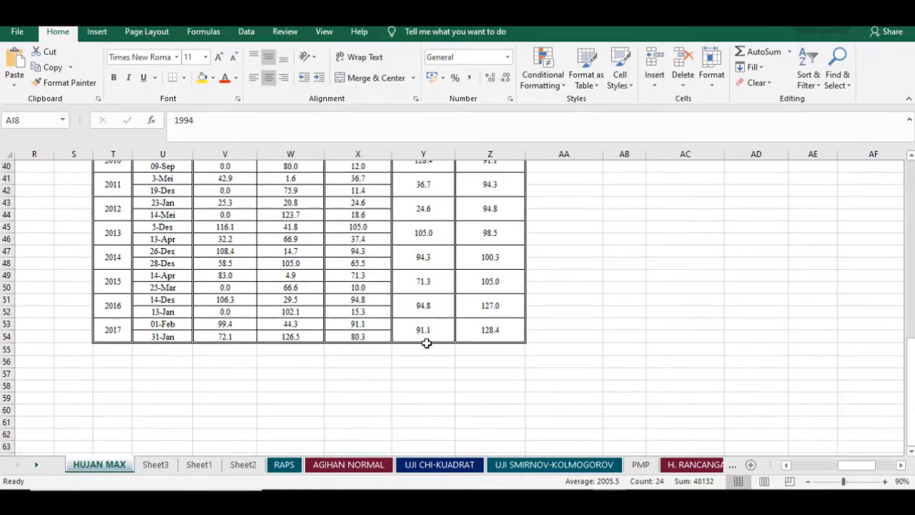
{"action": "scroll", "coordinate": [439, 320], "scroll_direction": "up", "scroll_amount": 12}
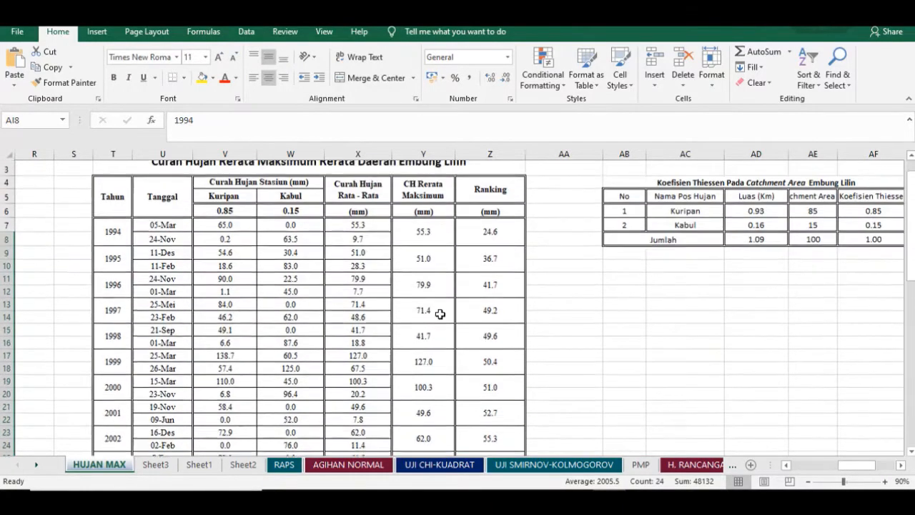
{"action": "scroll", "coordinate": [438, 313], "scroll_direction": "up", "scroll_amount": 1}
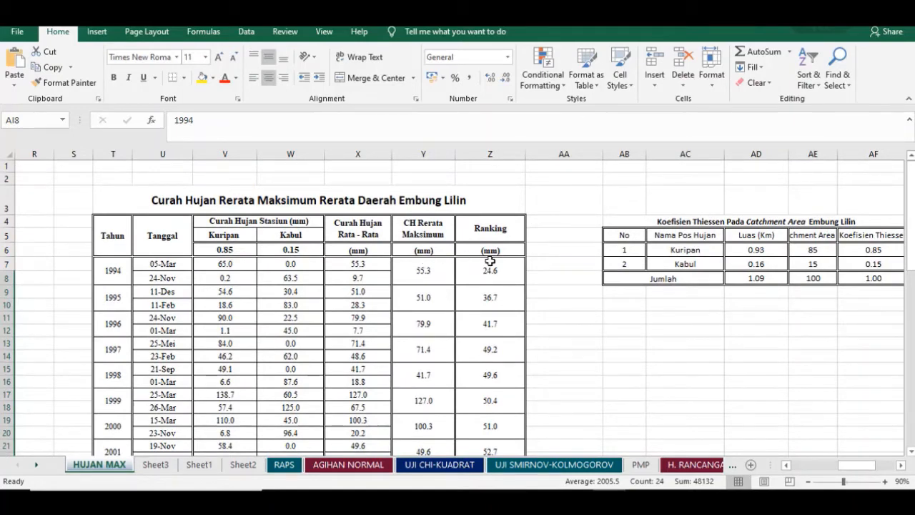
{"action": "scroll", "coordinate": [498, 249], "scroll_direction": "down", "scroll_amount": 1}
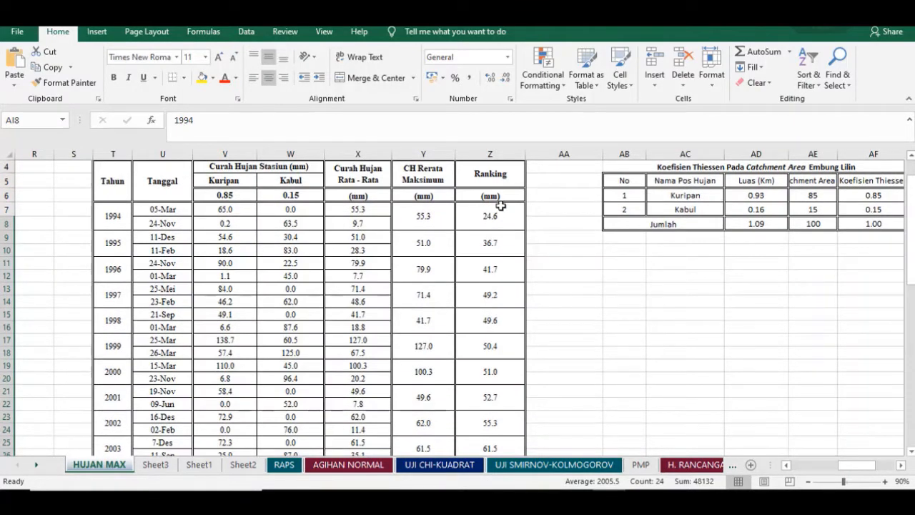
{"action": "scroll", "coordinate": [500, 206], "scroll_direction": "down", "scroll_amount": 12}
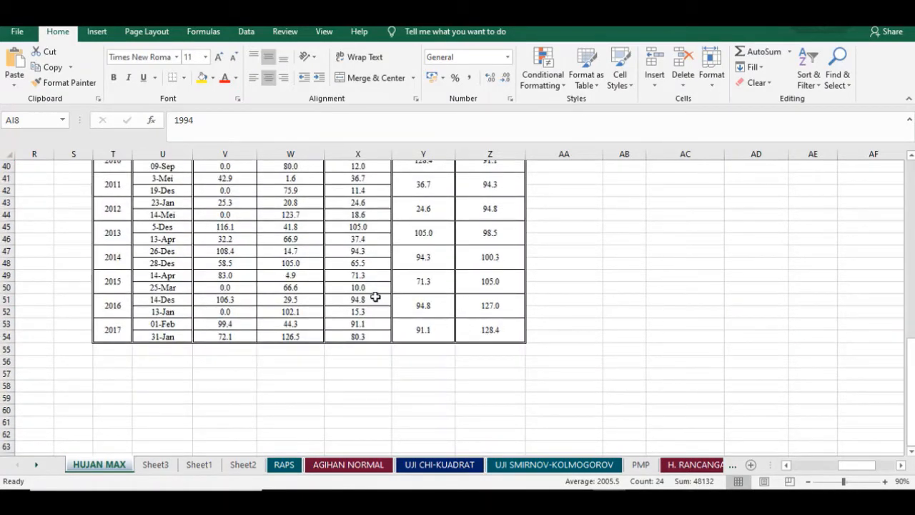
{"action": "scroll", "coordinate": [512, 308], "scroll_direction": "up", "scroll_amount": 5}
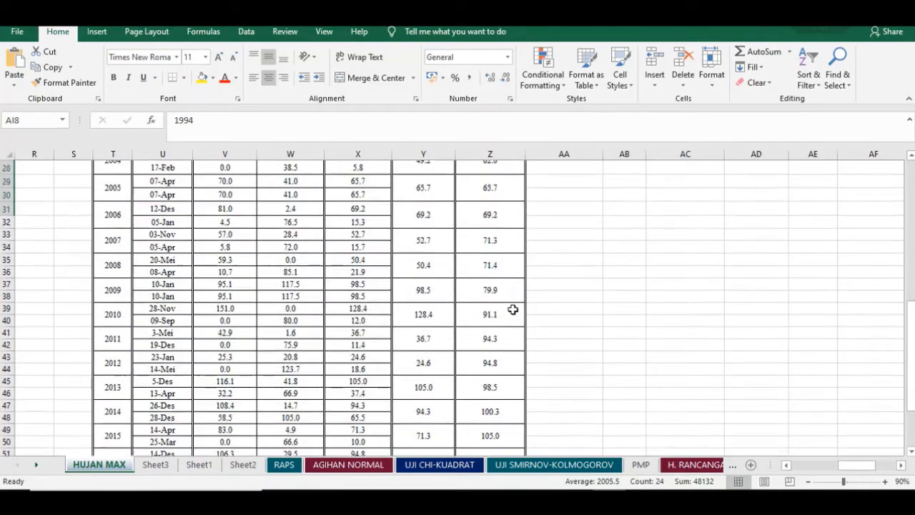
{"action": "scroll", "coordinate": [513, 308], "scroll_direction": "up", "scroll_amount": 2}
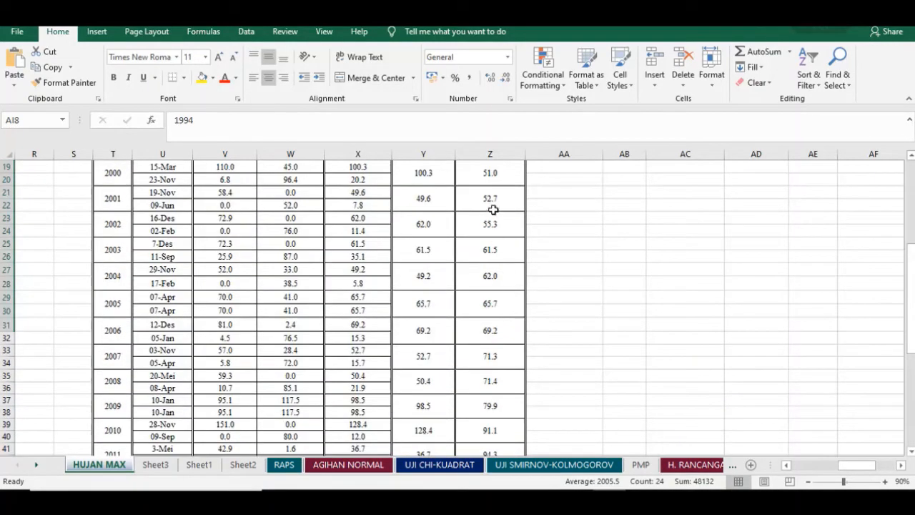
{"action": "scroll", "coordinate": [493, 210], "scroll_direction": "up", "scroll_amount": 1}
{"action": "scroll", "coordinate": [493, 210], "scroll_direction": "up", "scroll_amount": 5}
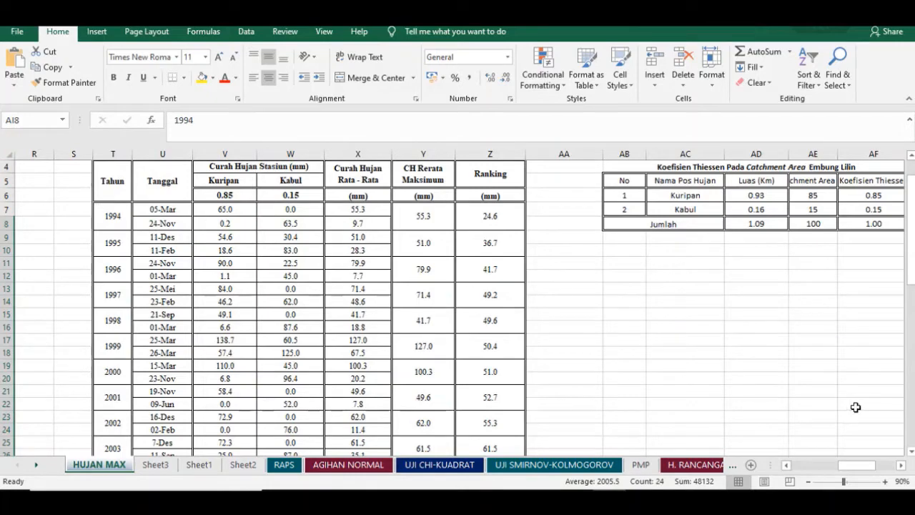
- Select the No, Tahun and Curah Hujan columns of the Curah Hujan Thiessen table, including their headers
{"action": "left_click_drag", "start_coordinate": [857, 467], "coordinate": [900, 461]}
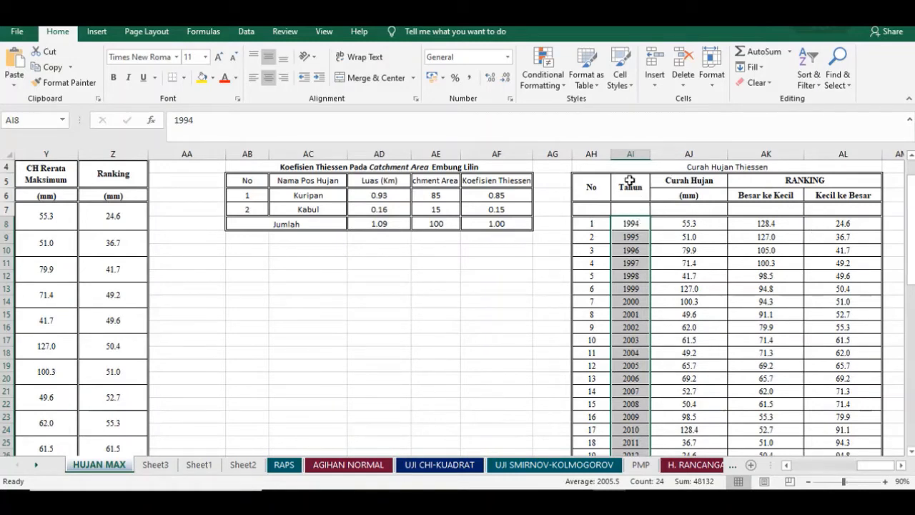
{"action": "left_click", "coordinate": [903, 465]}
{"action": "left_click", "coordinate": [902, 465]}
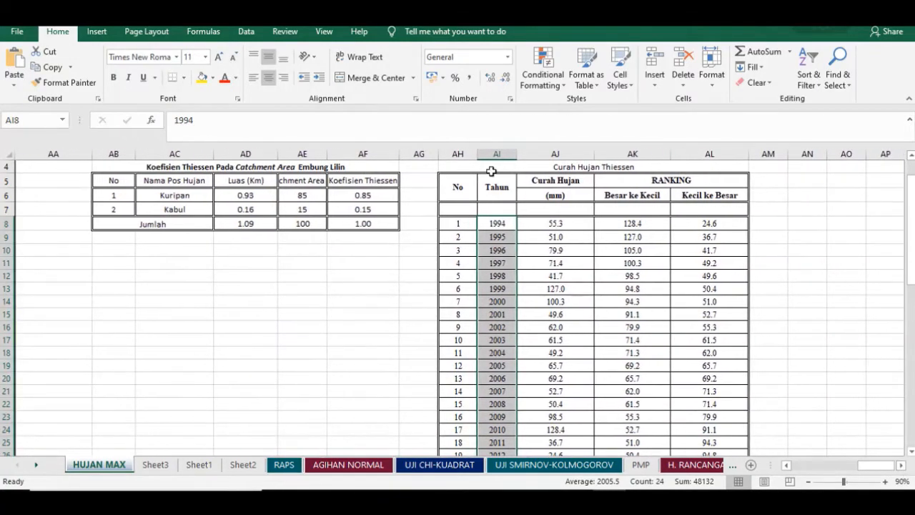
{"action": "left_click", "coordinate": [468, 178]}
{"action": "left_click_drag", "start_coordinate": [468, 178], "coordinate": [585, 187]}
{"action": "scroll", "coordinate": [585, 187], "scroll_direction": "up", "scroll_amount": 10}
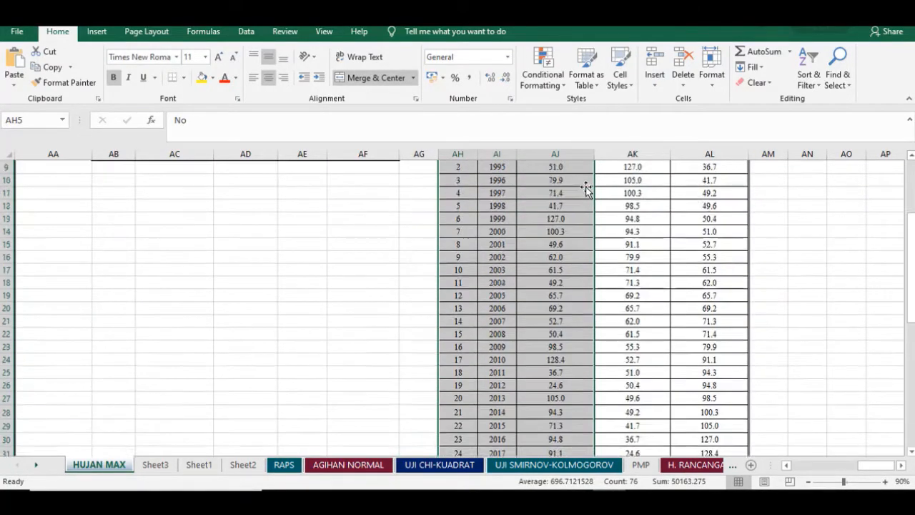
{"action": "scroll", "coordinate": [590, 243], "scroll_direction": "down", "scroll_amount": 2}
{"action": "scroll", "coordinate": [572, 236], "scroll_direction": "up", "scroll_amount": 2}
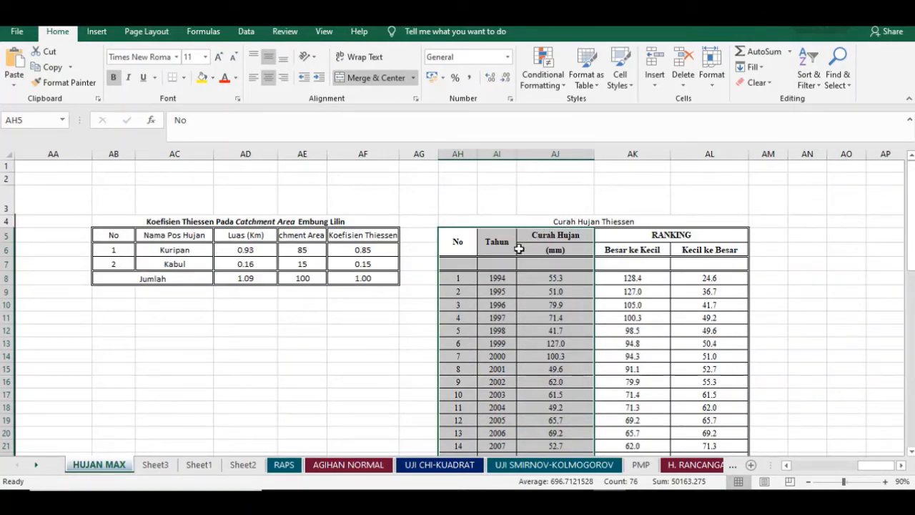
{"action": "scroll", "coordinate": [739, 252], "scroll_direction": "down", "scroll_amount": 2}
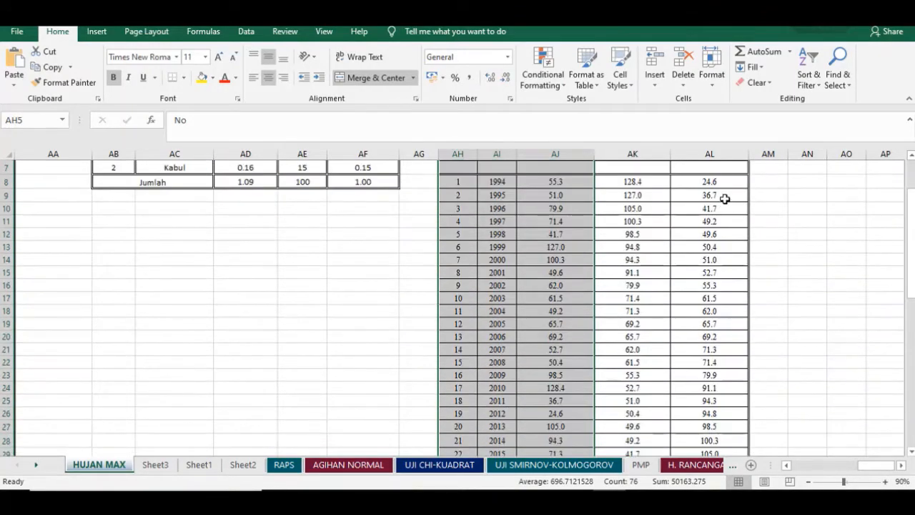
- Zoom the sheet to 110% and select the first Kecil ke Besar cell of the Curah Hujan Thiessen table for review
{"action": "scroll", "coordinate": [719, 257], "scroll_direction": "down", "scroll_amount": 2}
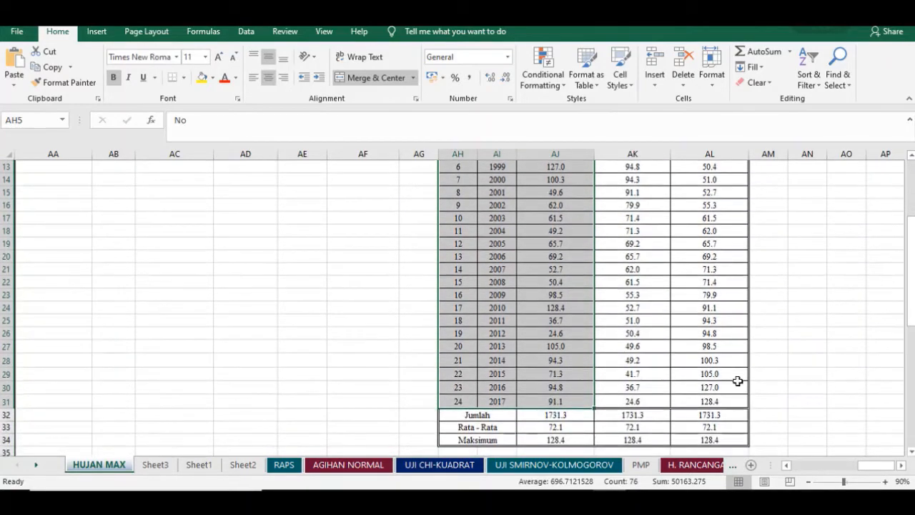
{"action": "left_click", "coordinate": [885, 481]}
{"action": "left_click", "coordinate": [885, 481]}
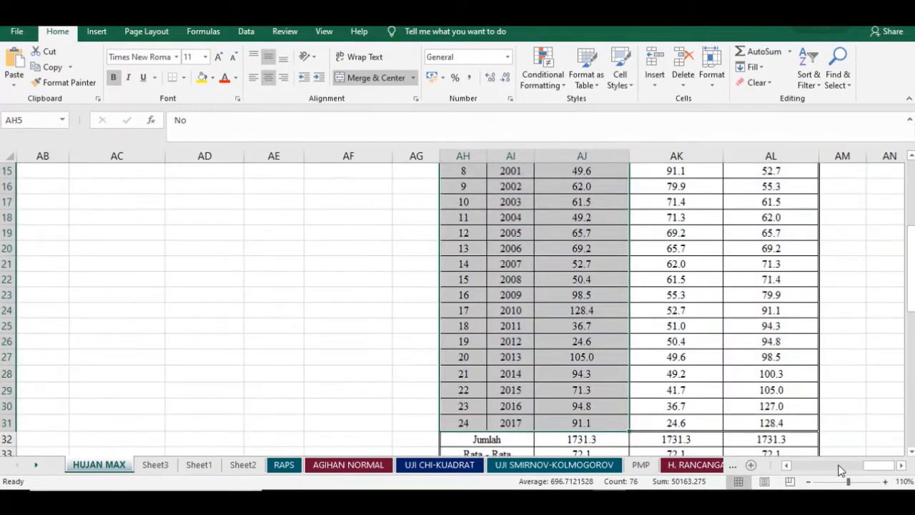
{"action": "scroll", "coordinate": [837, 412], "scroll_direction": "up", "scroll_amount": 5}
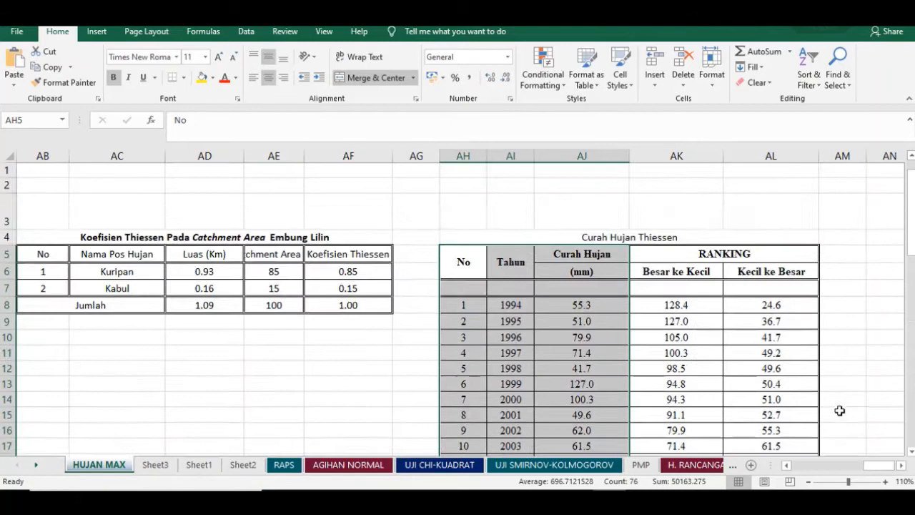
{"action": "left_click", "coordinate": [795, 292]}
{"action": "left_click", "coordinate": [779, 305]}
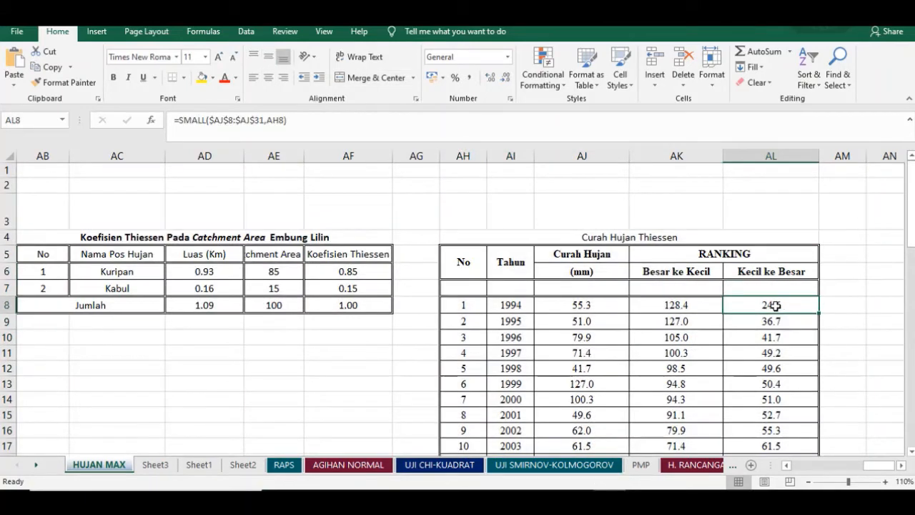
{"action": "scroll", "coordinate": [775, 305], "scroll_direction": "down", "scroll_amount": 2}
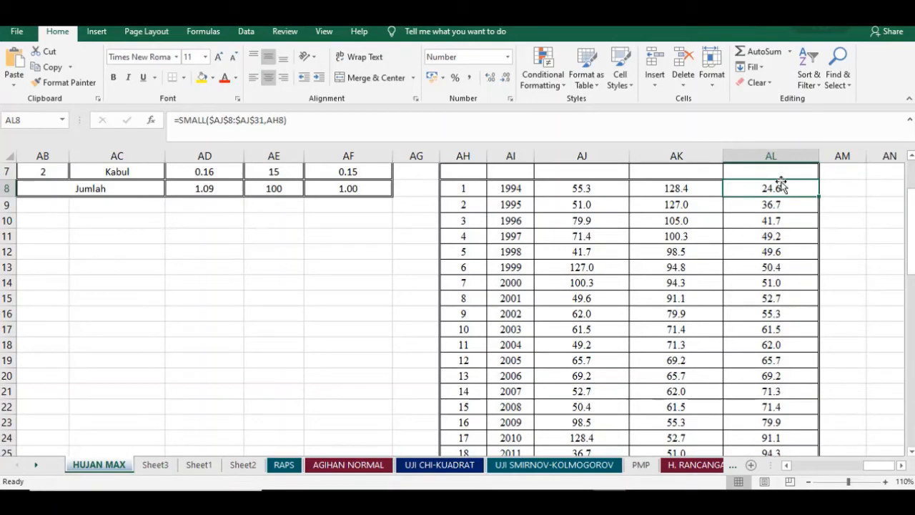
{"action": "scroll", "coordinate": [779, 190], "scroll_direction": "up", "scroll_amount": 1}
{"action": "left_click", "coordinate": [902, 466]}
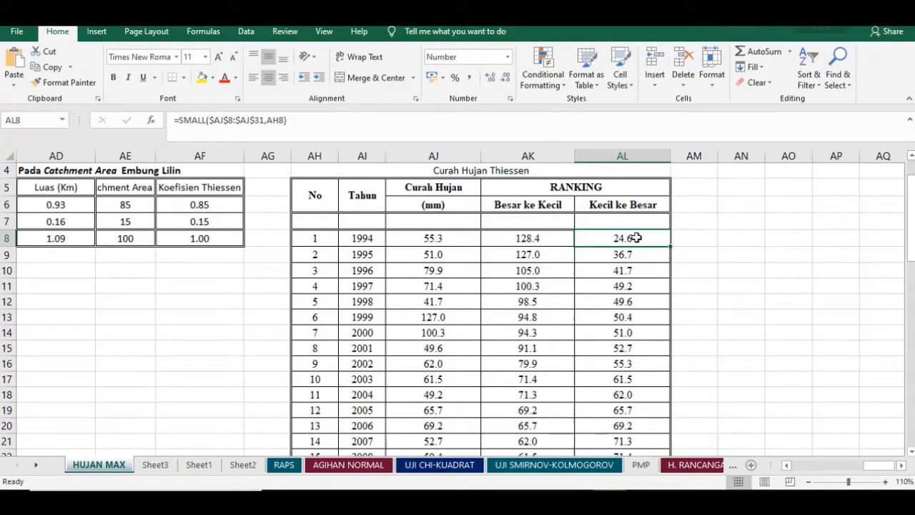
- Examine the SMALL formula in cell AL8 and the Curah Hujan range and rank number it references
{"action": "double_click", "coordinate": [636, 237]}
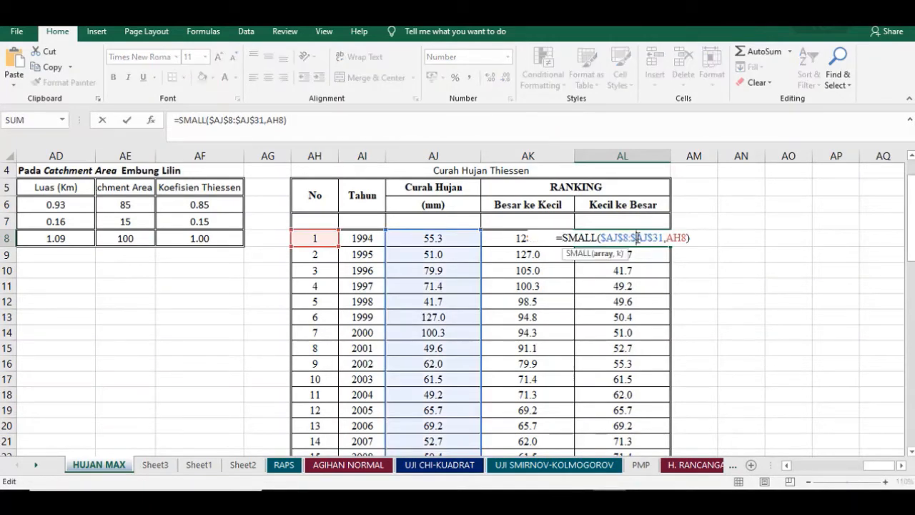
{"action": "scroll", "coordinate": [635, 236], "scroll_direction": "up", "scroll_amount": 7}
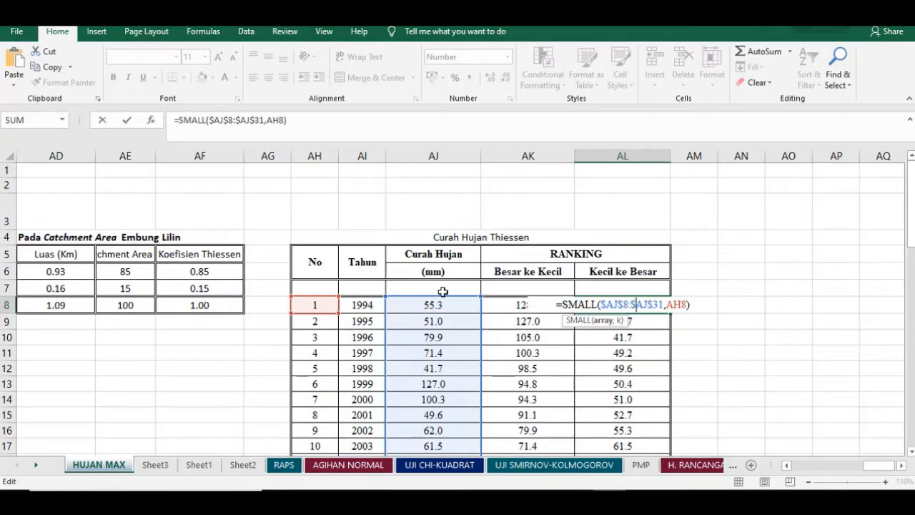
{"action": "scroll", "coordinate": [446, 291], "scroll_direction": "down", "scroll_amount": 2}
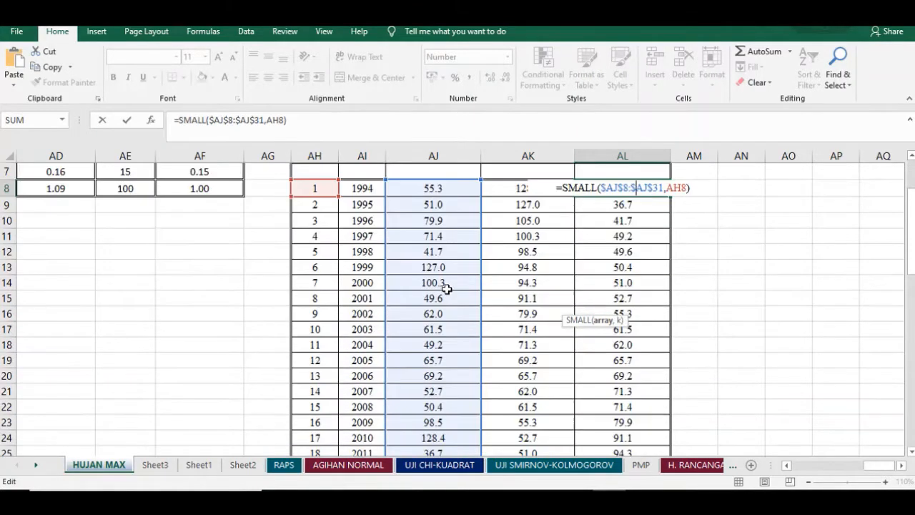
{"action": "scroll", "coordinate": [459, 215], "scroll_direction": "down", "scroll_amount": 4}
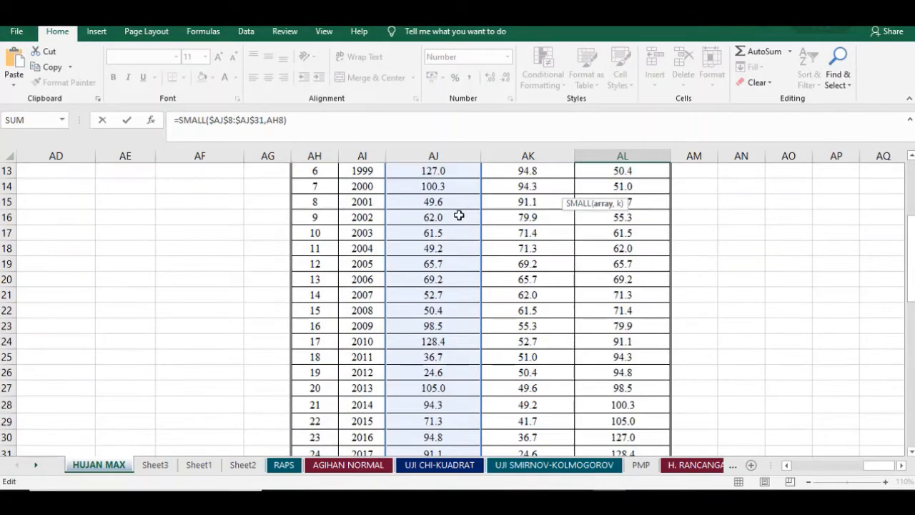
{"action": "scroll", "coordinate": [458, 215], "scroll_direction": "up", "scroll_amount": 5}
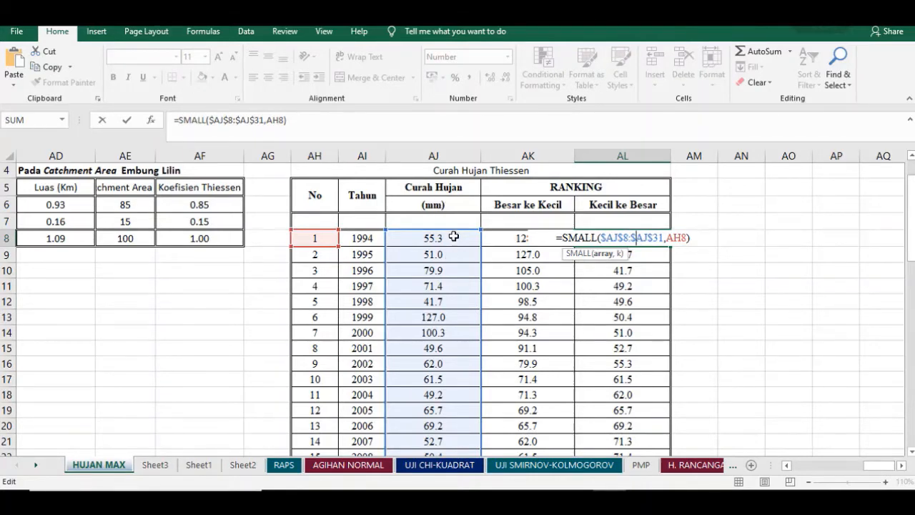
{"action": "scroll", "coordinate": [454, 237], "scroll_direction": "down", "scroll_amount": 1}
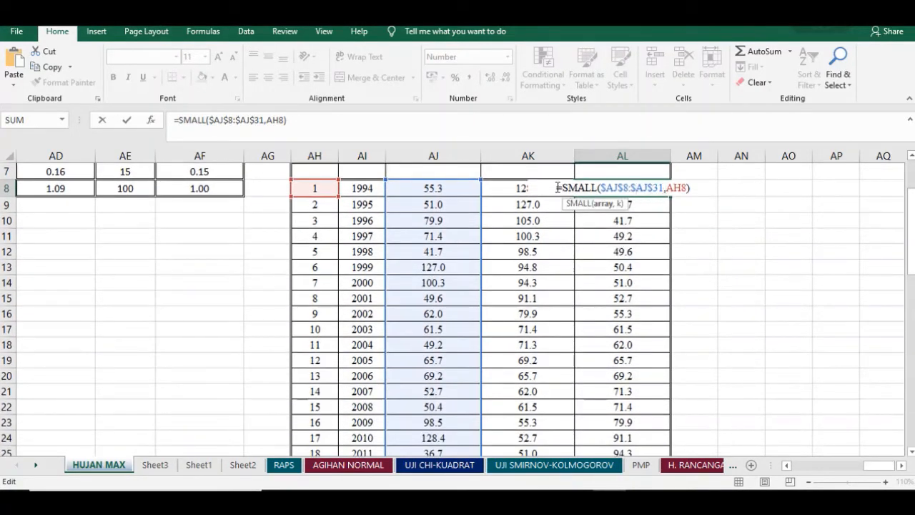
{"action": "scroll", "coordinate": [321, 199], "scroll_direction": "up", "scroll_amount": 2}
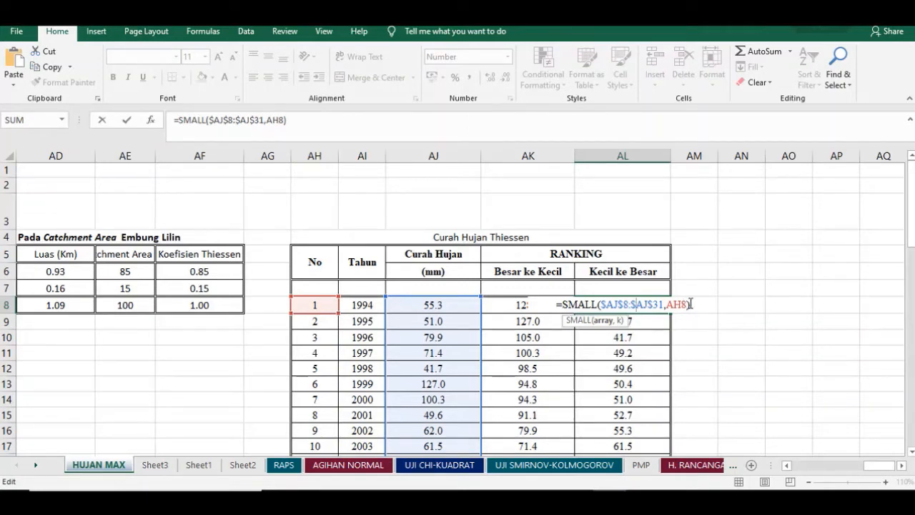
{"action": "key", "text": "Return"}
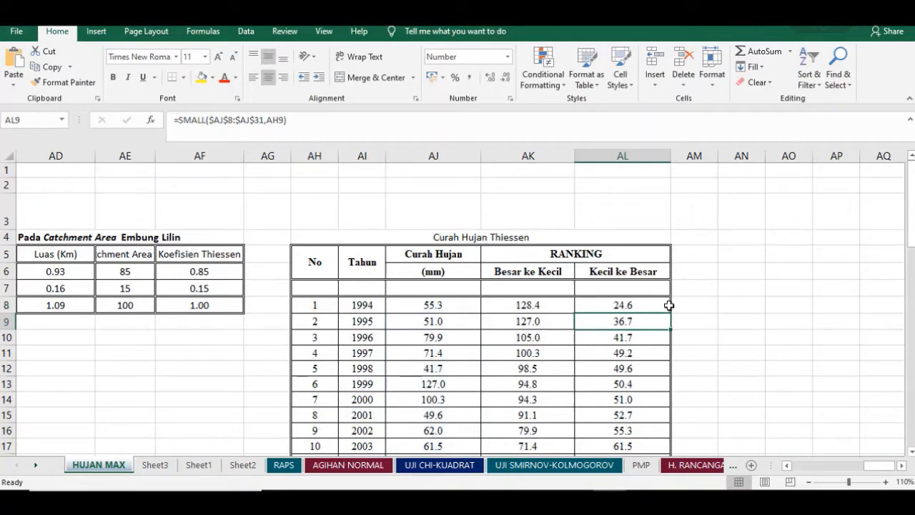
- Check the SMALL formula in cell AL9 and review the remaining Kecil ke Besar values
{"action": "double_click", "coordinate": [659, 320]}
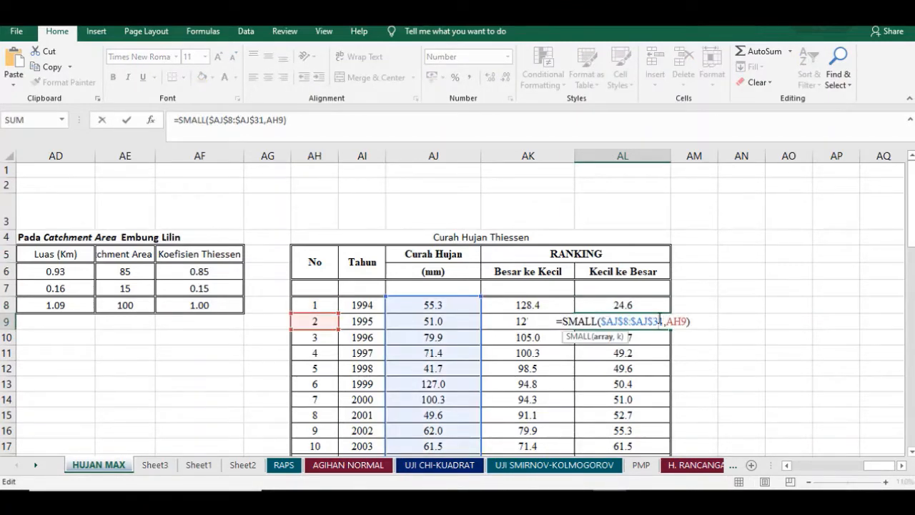
{"action": "key", "text": "Escape"}
{"action": "scroll", "coordinate": [647, 302], "scroll_direction": "down", "scroll_amount": 7}
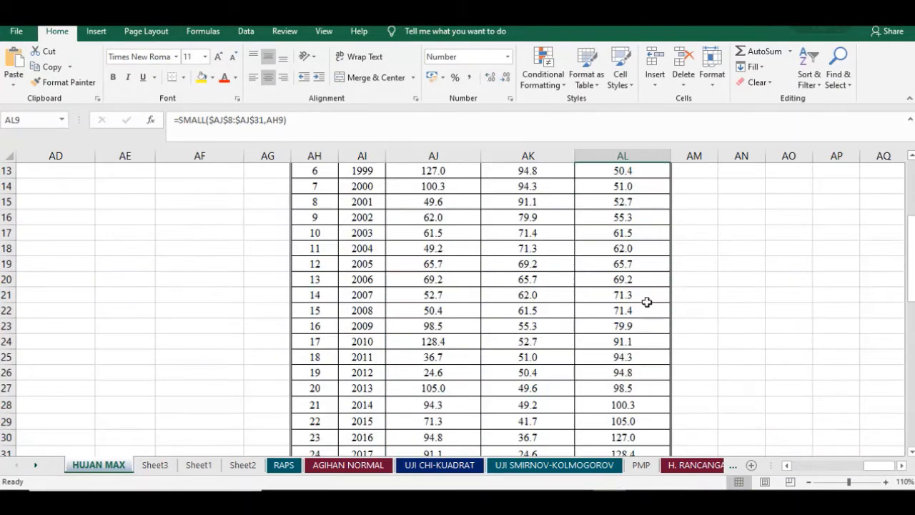
{"action": "scroll", "coordinate": [644, 314], "scroll_direction": "up", "scroll_amount": 7}
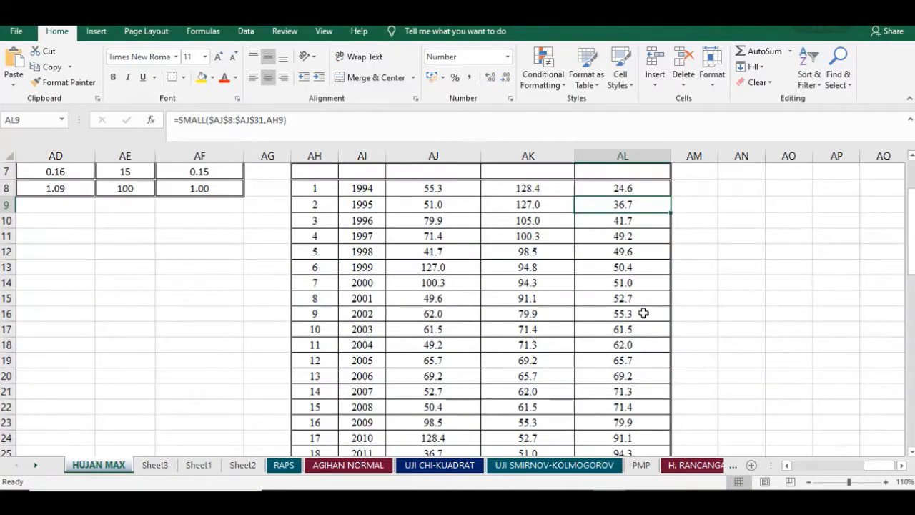
{"action": "left_click", "coordinate": [649, 298]}
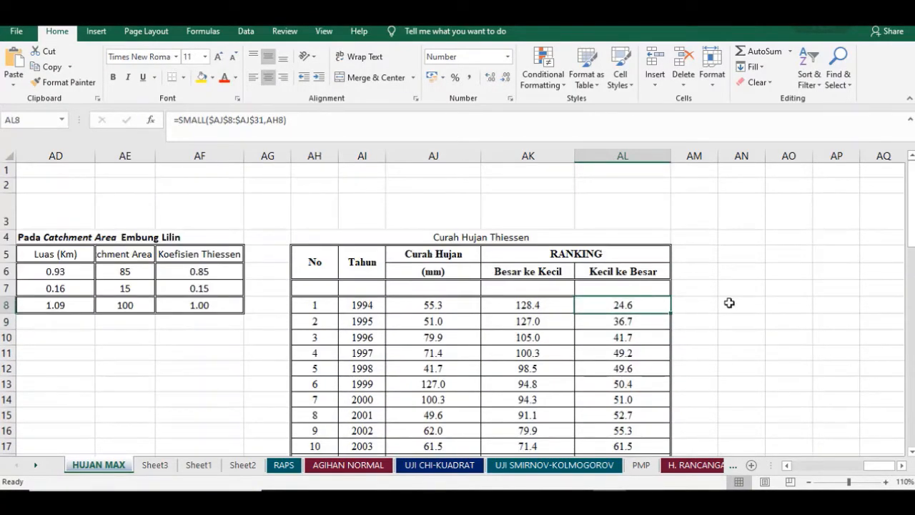
- Examine the LARGE formula in the first Besar ke Kecil cell, AK8, and the Curah Hujan range it references
{"action": "left_click", "coordinate": [534, 305]}
{"action": "double_click", "coordinate": [534, 306]}
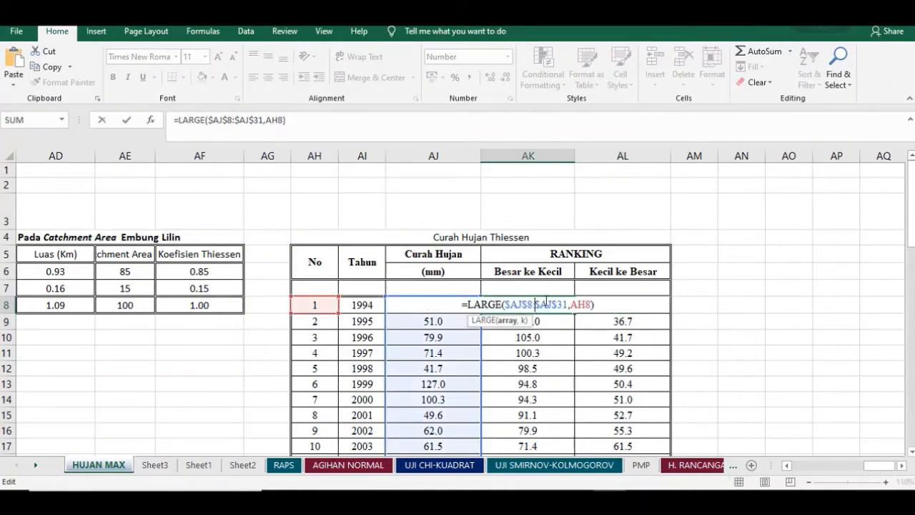
{"action": "key", "text": "Escape"}
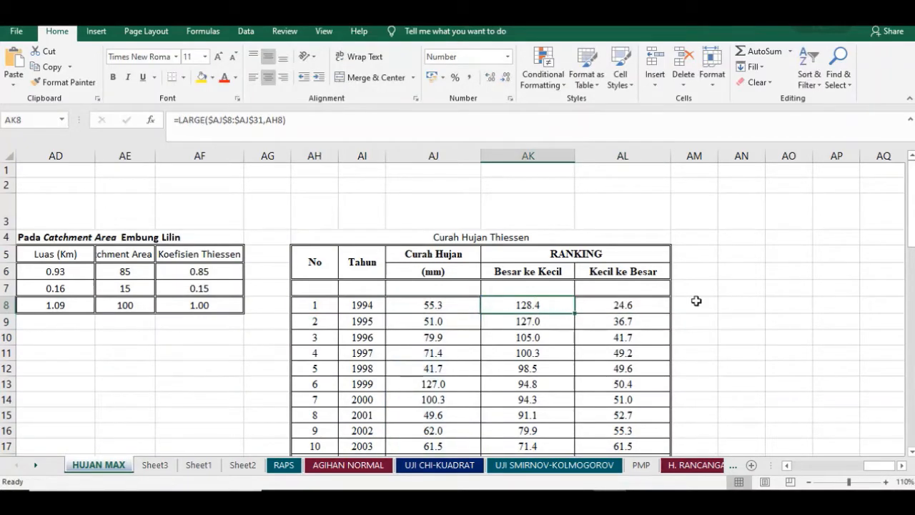
{"action": "double_click", "coordinate": [541, 303]}
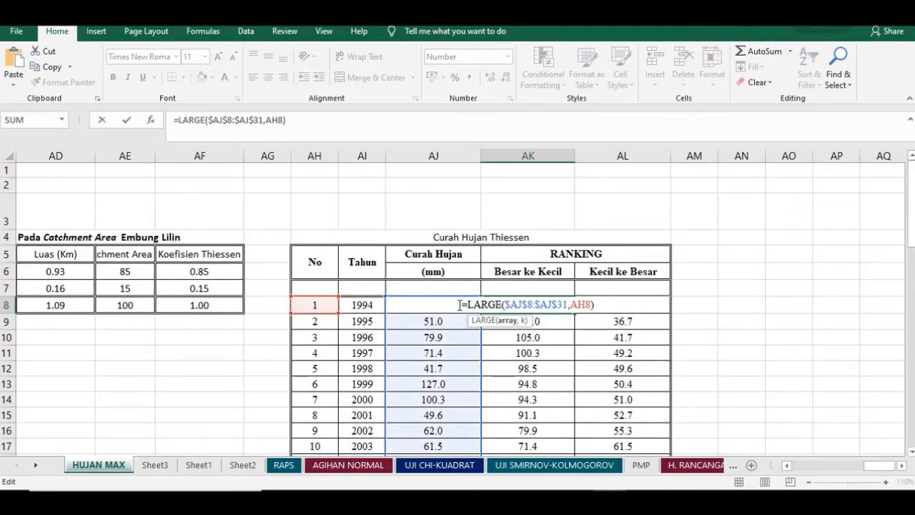
{"action": "scroll", "coordinate": [424, 236], "scroll_direction": "down", "scroll_amount": 1}
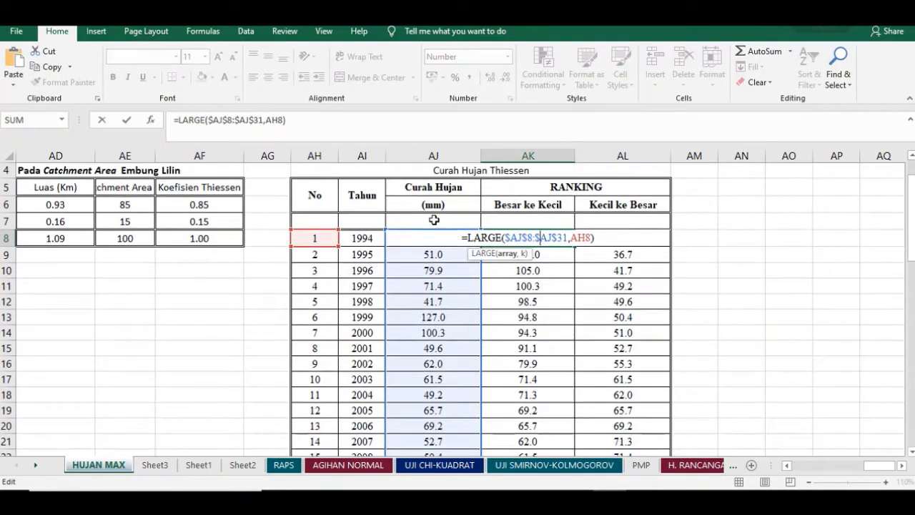
{"action": "scroll", "coordinate": [452, 381], "scroll_direction": "down", "scroll_amount": 4}
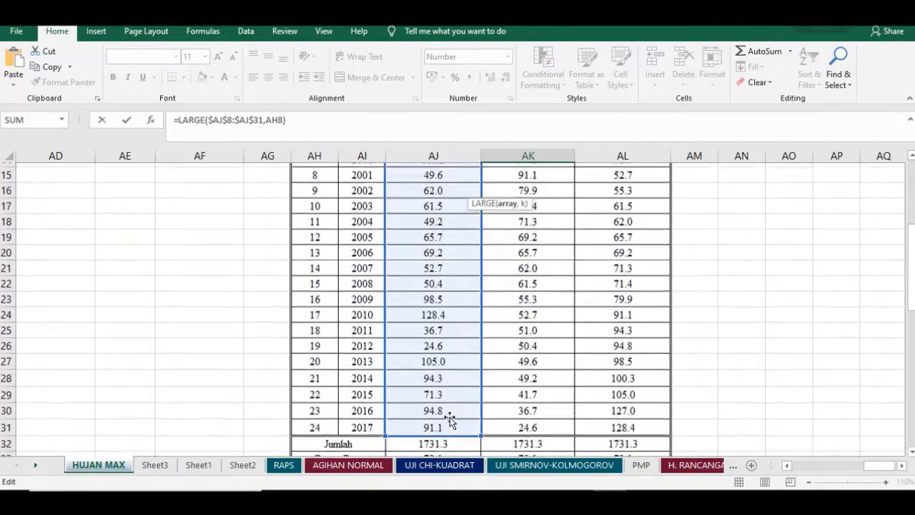
{"action": "scroll", "coordinate": [450, 420], "scroll_direction": "up", "scroll_amount": 3}
{"action": "scroll", "coordinate": [449, 421], "scroll_direction": "up", "scroll_amount": 2}
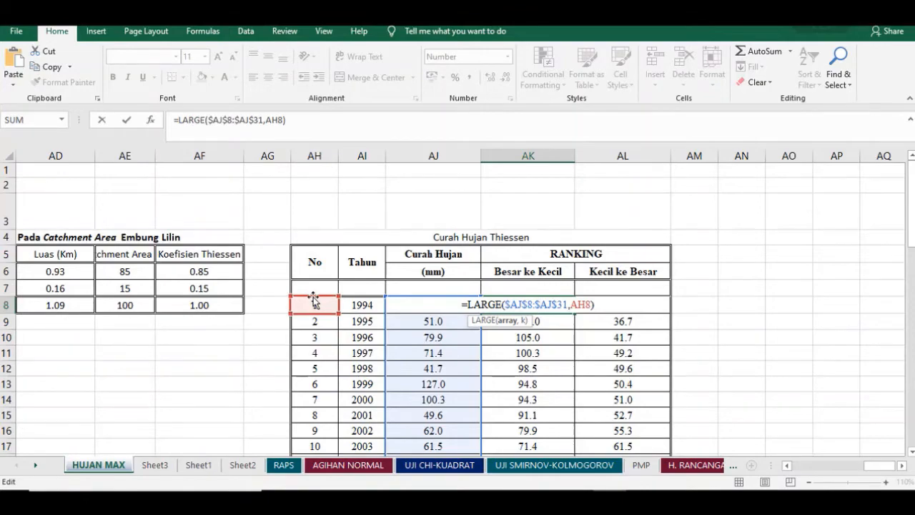
{"action": "scroll", "coordinate": [313, 293], "scroll_direction": "down", "scroll_amount": 6}
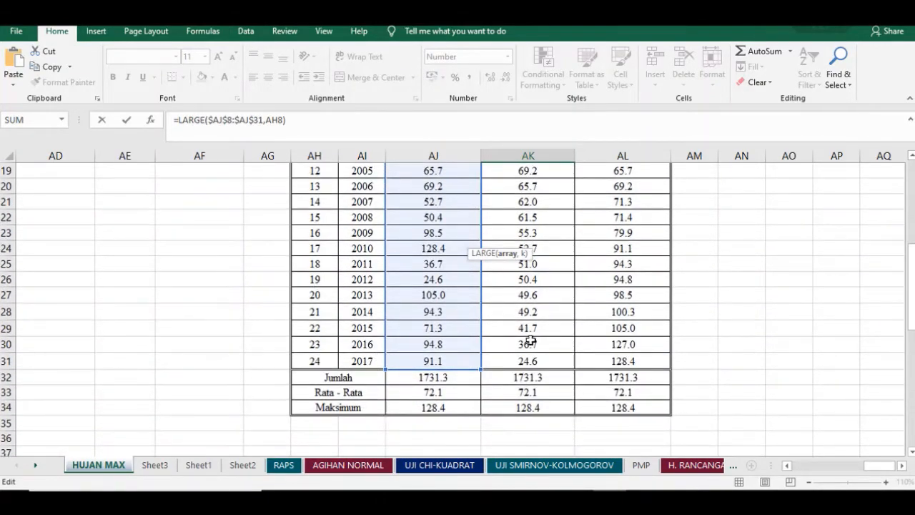
{"action": "scroll", "coordinate": [530, 341], "scroll_direction": "up", "scroll_amount": 6}
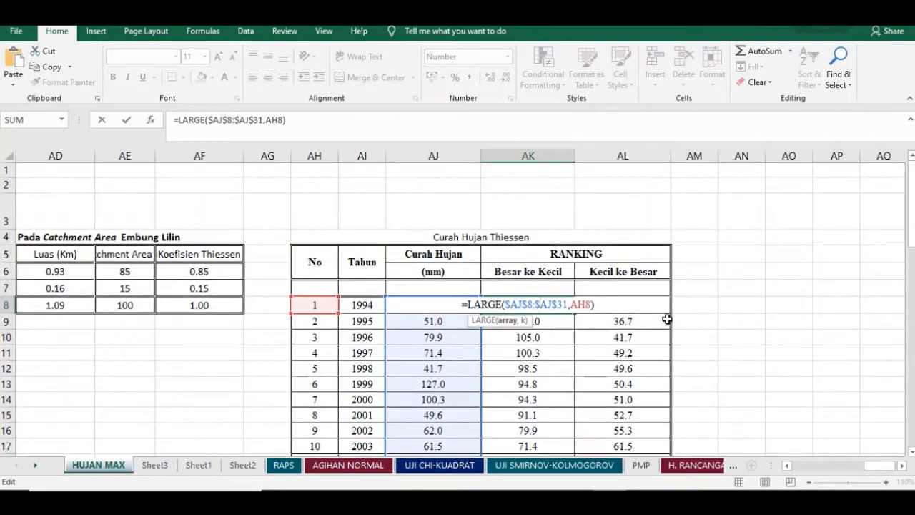
{"action": "key", "text": "ctrl+Return"}
- Copy the Curah Hujan (mm) figures for 1994 to 2017 and paste them as values only starting at cell AN8
{"action": "left_click", "coordinate": [774, 301]}
{"action": "scroll", "coordinate": [773, 302], "scroll_direction": "down", "scroll_amount": 1}
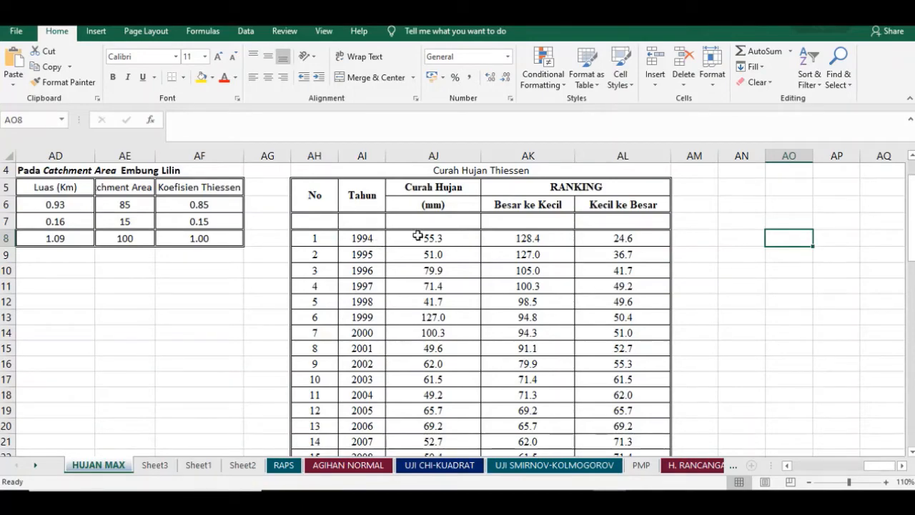
{"action": "left_click_drag", "start_coordinate": [418, 235], "coordinate": [419, 388]}
{"action": "scroll", "coordinate": [428, 395], "scroll_direction": "up", "scroll_amount": 5}
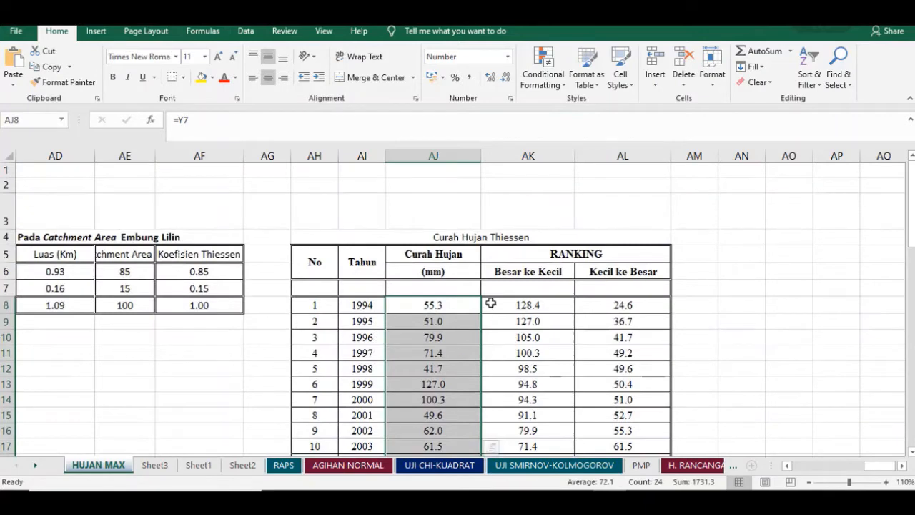
{"action": "key", "text": "ctrl+c"}
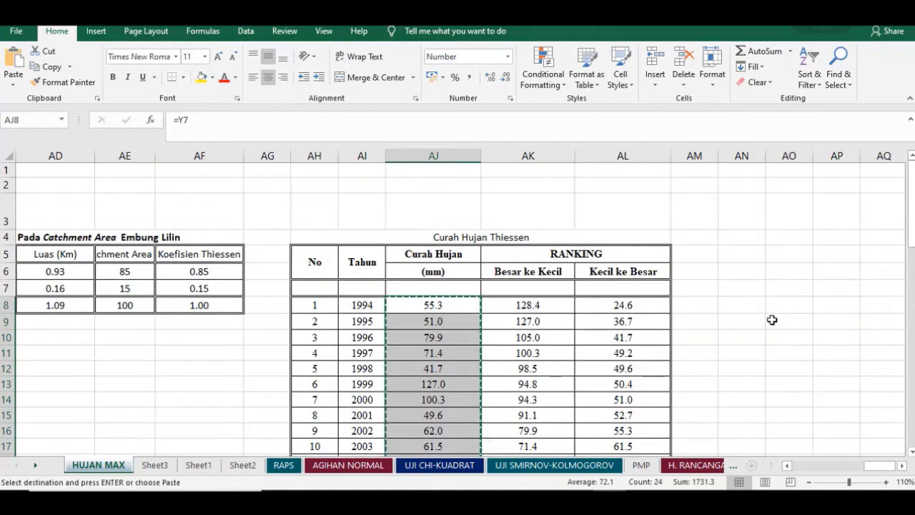
{"action": "left_click", "coordinate": [752, 299]}
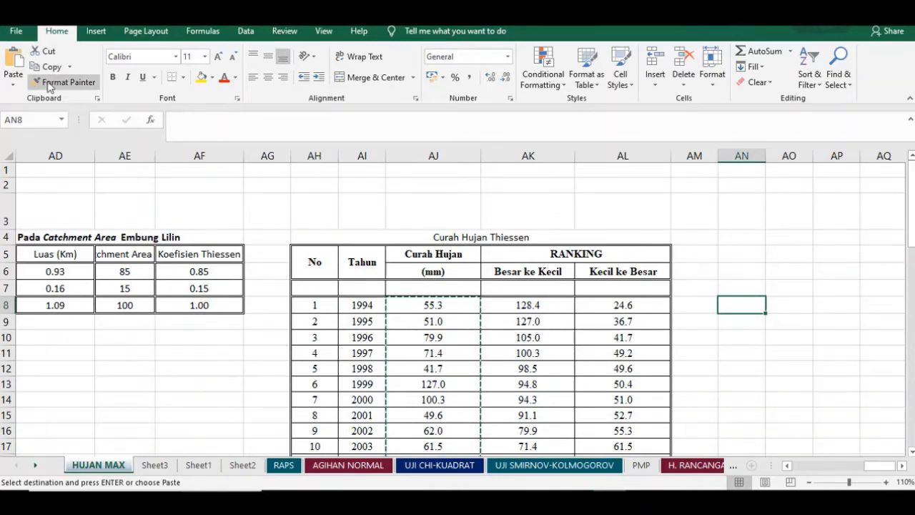
{"action": "left_click", "coordinate": [10, 80]}
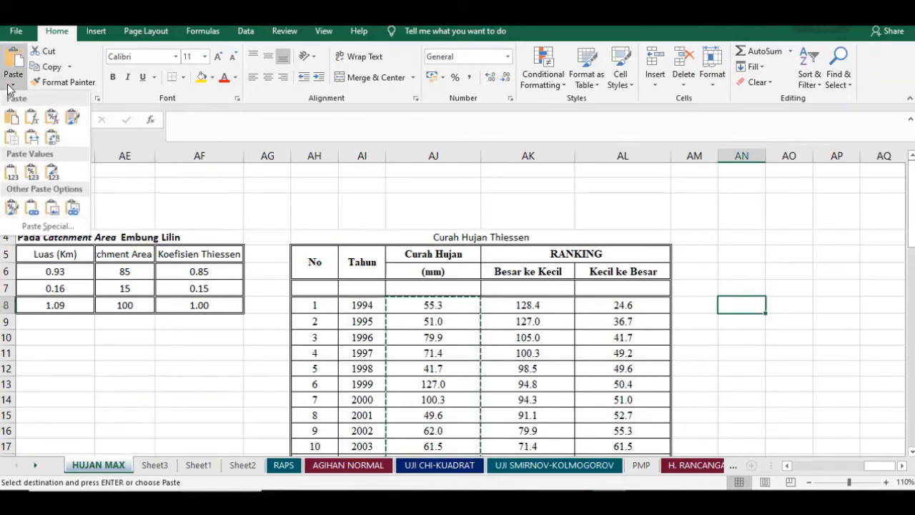
{"action": "left_click", "coordinate": [11, 178]}
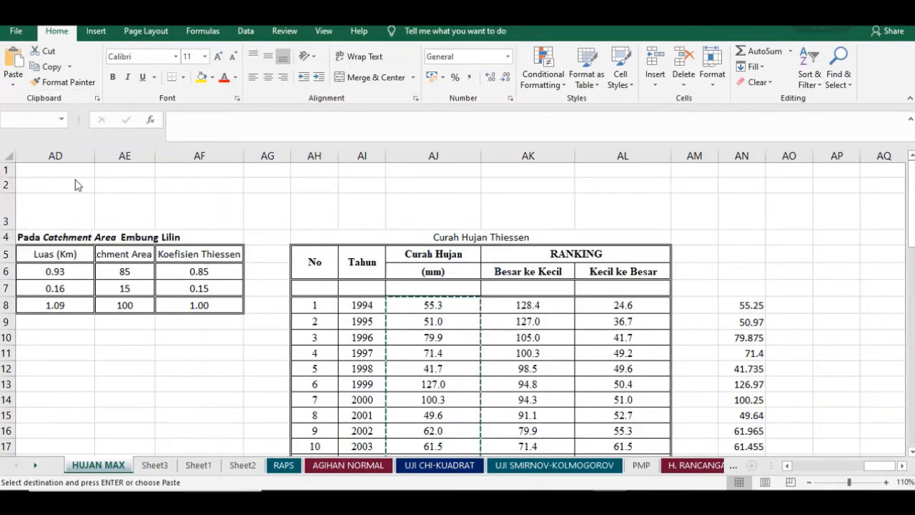
- Sort the pasted rainfall values in column AN from smallest to largest and review the sorted list
{"action": "scroll", "coordinate": [783, 293], "scroll_direction": "down", "scroll_amount": 2}
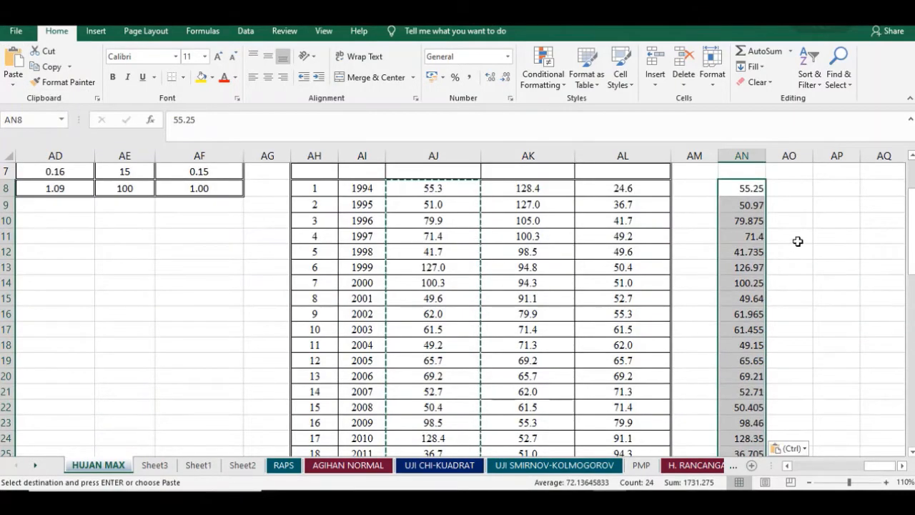
{"action": "scroll", "coordinate": [798, 241], "scroll_direction": "up", "scroll_amount": 2}
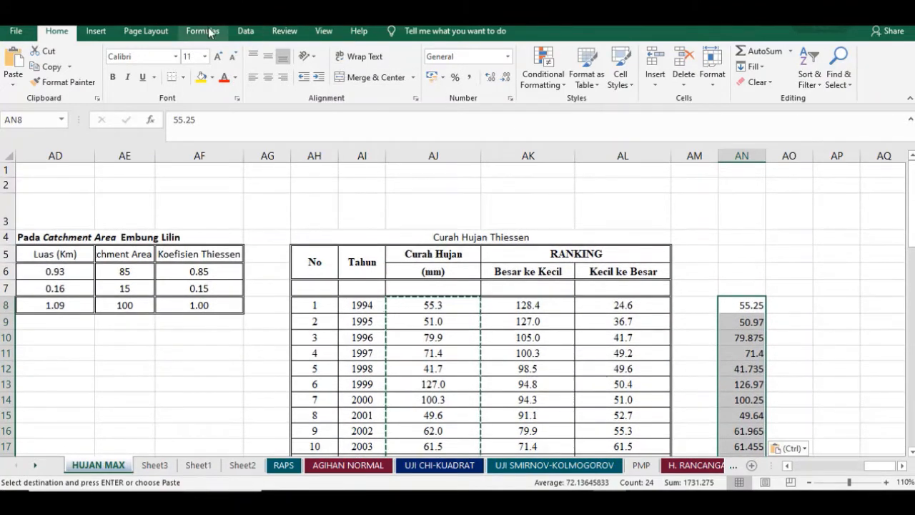
{"action": "left_click", "coordinate": [246, 33]}
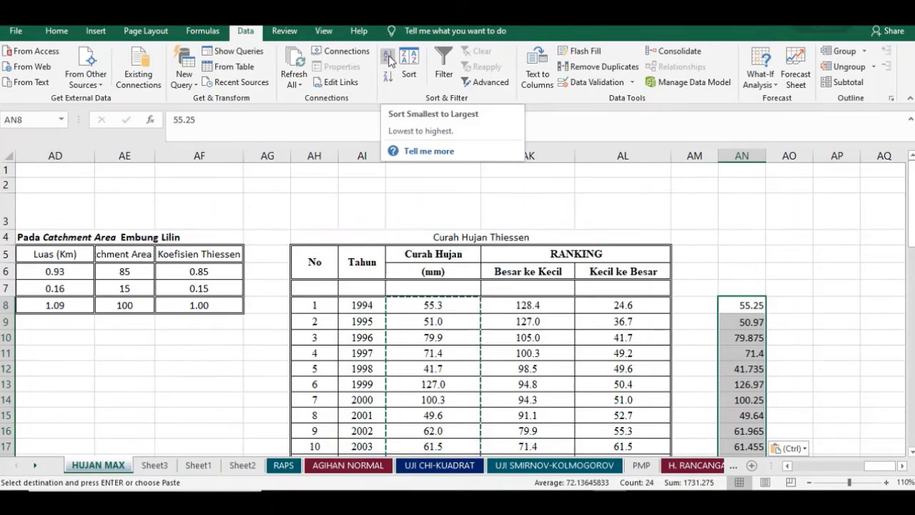
{"action": "left_click", "coordinate": [389, 59]}
{"action": "scroll", "coordinate": [812, 253], "scroll_direction": "down", "scroll_amount": 3}
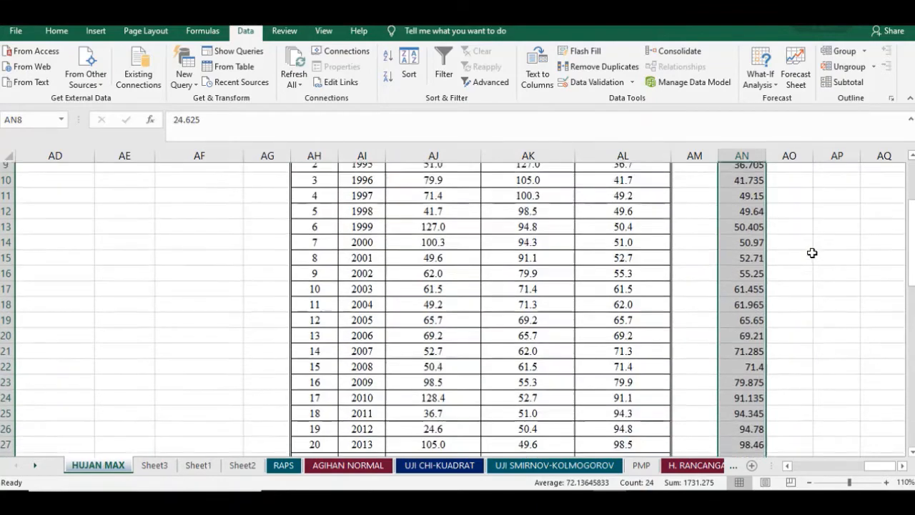
{"action": "scroll", "coordinate": [808, 248], "scroll_direction": "up", "scroll_amount": 1}
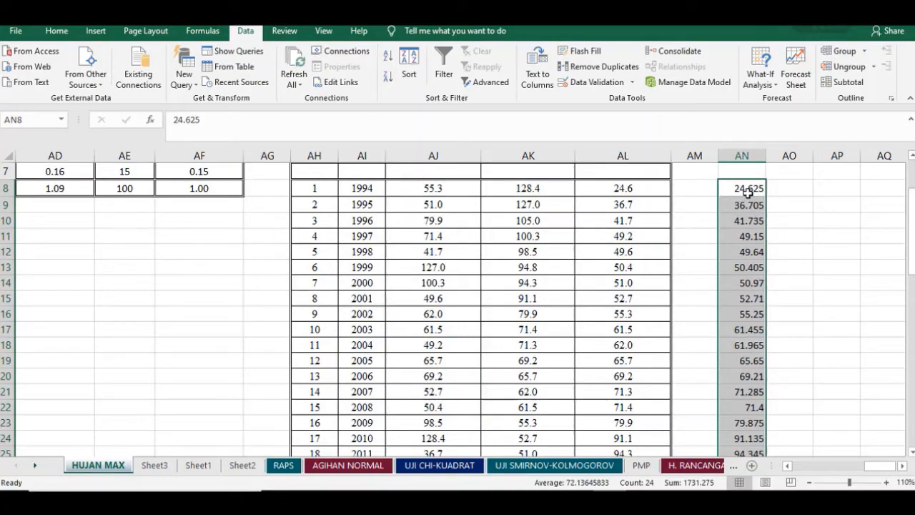
{"action": "scroll", "coordinate": [750, 187], "scroll_direction": "down", "scroll_amount": 4}
{"action": "scroll", "coordinate": [588, 243], "scroll_direction": "up", "scroll_amount": 4}
{"action": "left_click", "coordinate": [319, 195]}
{"action": "left_click_drag", "start_coordinate": [319, 195], "coordinate": [352, 438]}
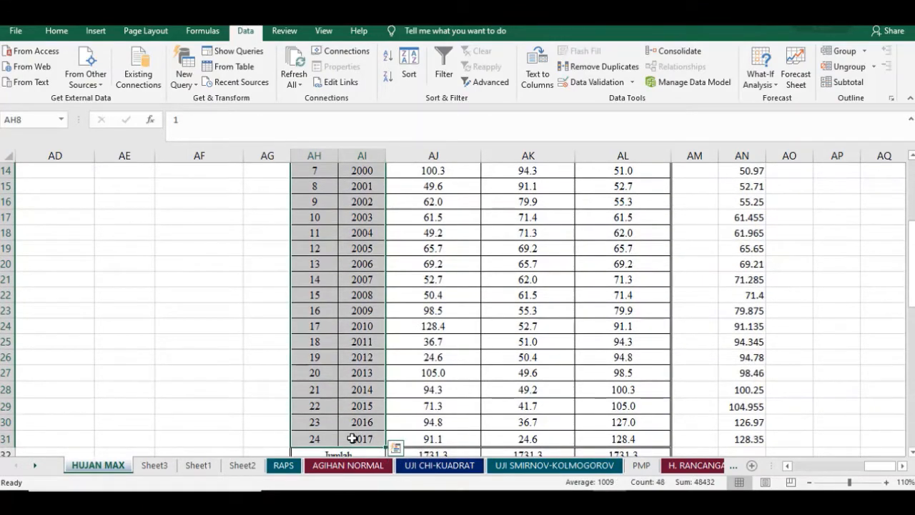
{"action": "key", "text": "ctrl+c"}
{"action": "scroll", "coordinate": [672, 326], "scroll_direction": "up", "scroll_amount": 4}
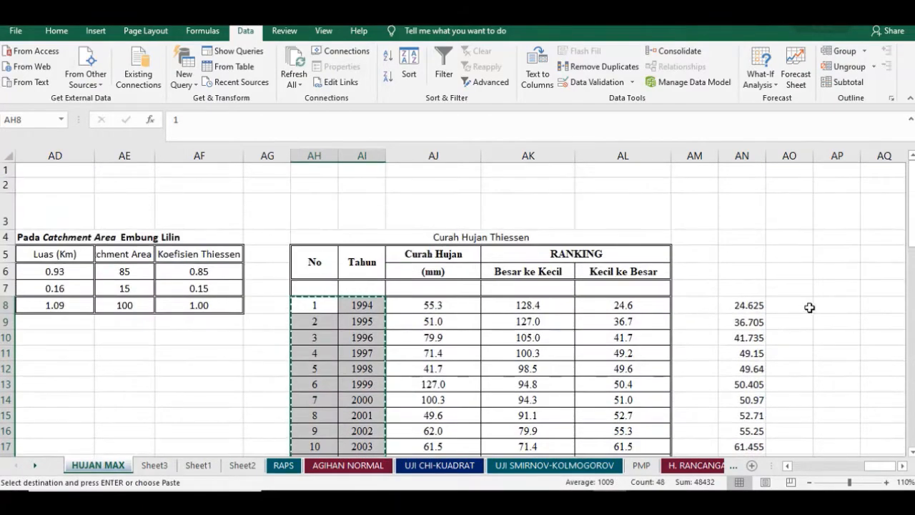
{"action": "left_click", "coordinate": [809, 307]}
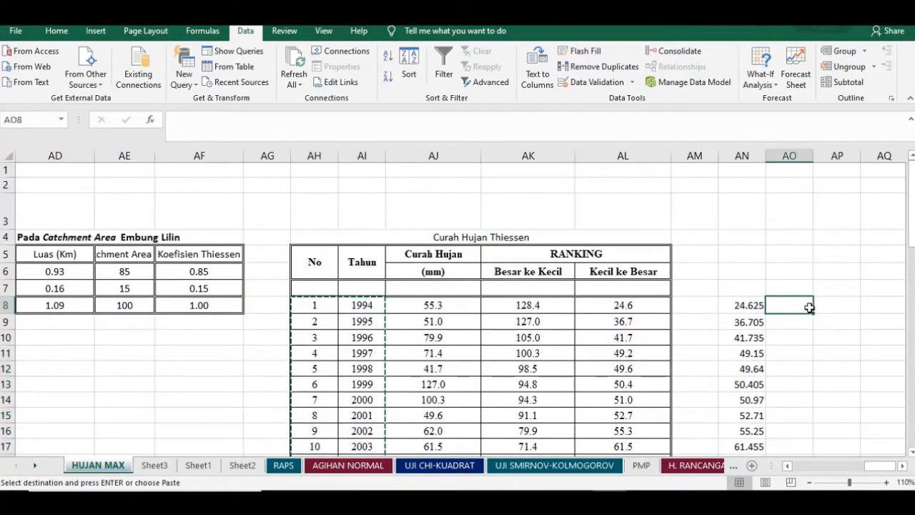
{"action": "left_click", "coordinate": [693, 154]}
{"action": "right_click", "coordinate": [692, 154]}
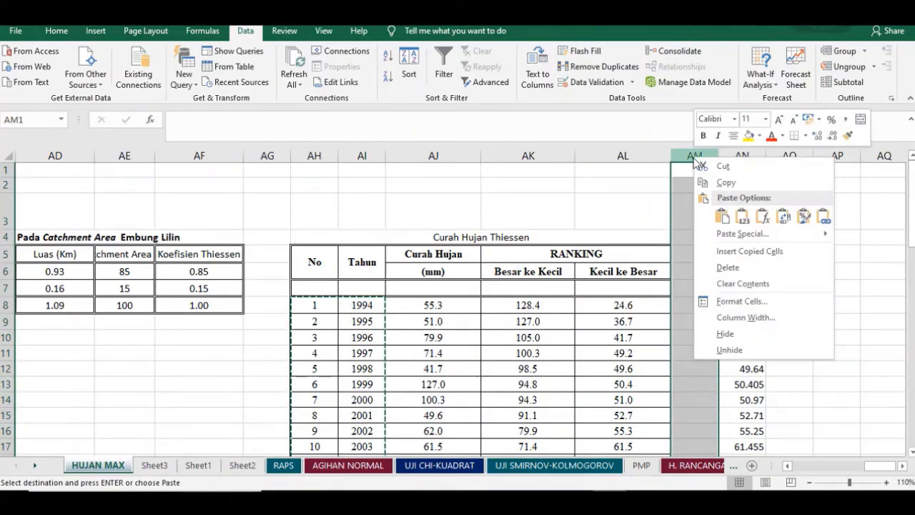
{"action": "left_click", "coordinate": [747, 252]}
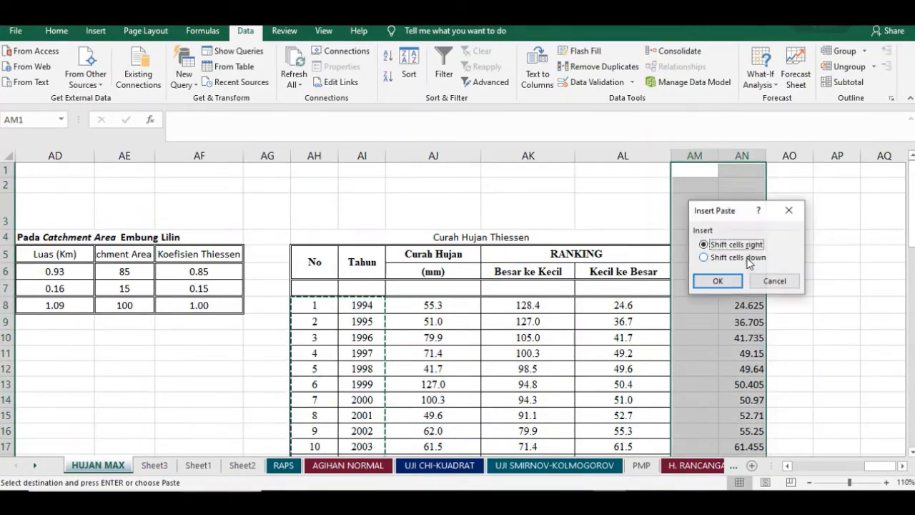
{"action": "left_click", "coordinate": [776, 279]}
{"action": "left_click", "coordinate": [756, 261]}
{"action": "left_click", "coordinate": [693, 154]}
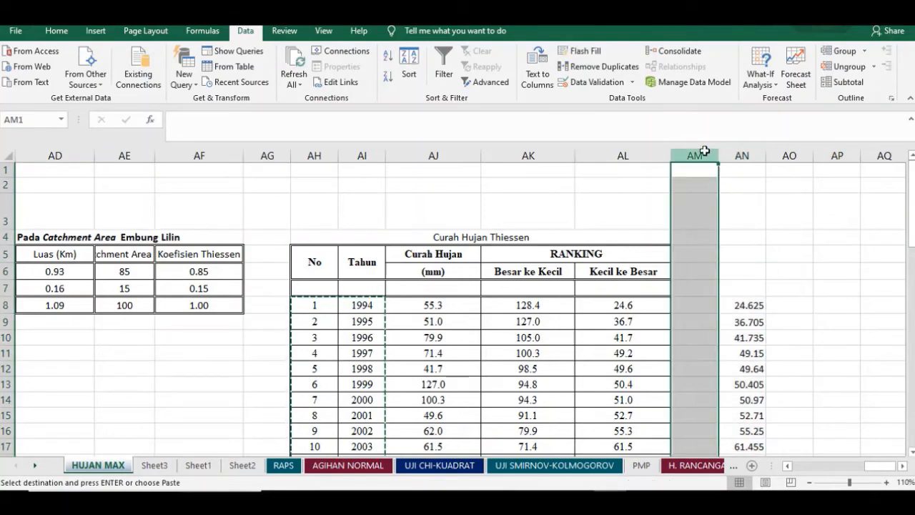
{"action": "right_click", "coordinate": [702, 154]}
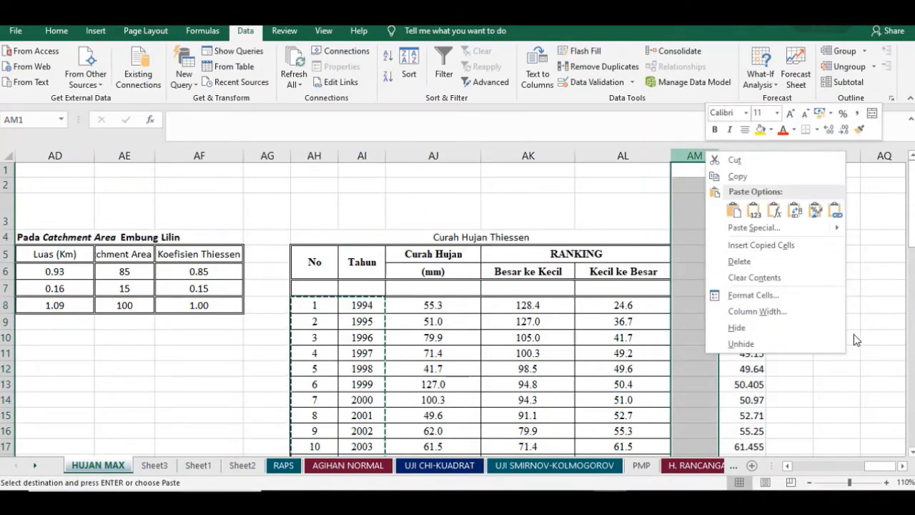
{"action": "key", "text": "Escape"}
{"action": "key", "text": "Escape"}
- Copy the Tahun entries for 1994 to 2017 and paste them starting at cell AM8, beside the sorted values
{"action": "left_click_drag", "start_coordinate": [362, 305], "coordinate": [362, 393]}
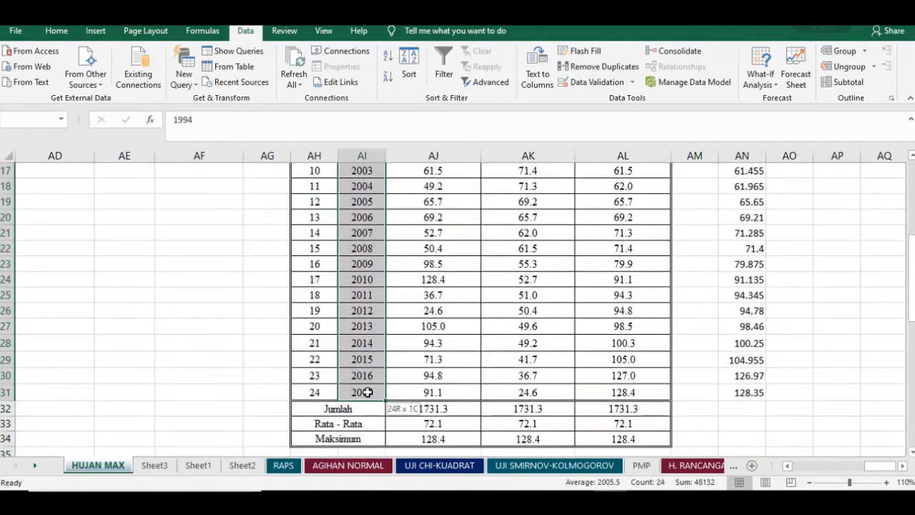
{"action": "key", "text": "ctrl+c"}
{"action": "scroll", "coordinate": [704, 310], "scroll_direction": "up", "scroll_amount": 5}
{"action": "left_click", "coordinate": [704, 311]}
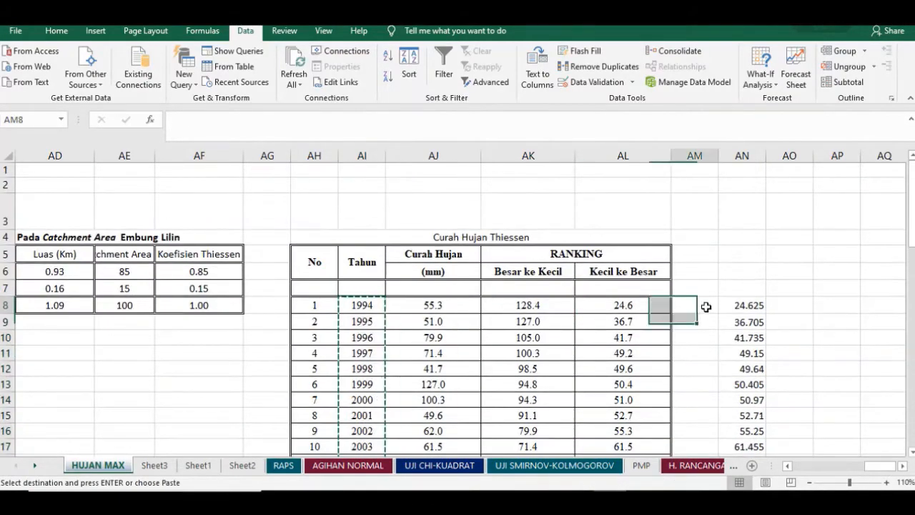
{"action": "key", "text": "ctrl+v"}
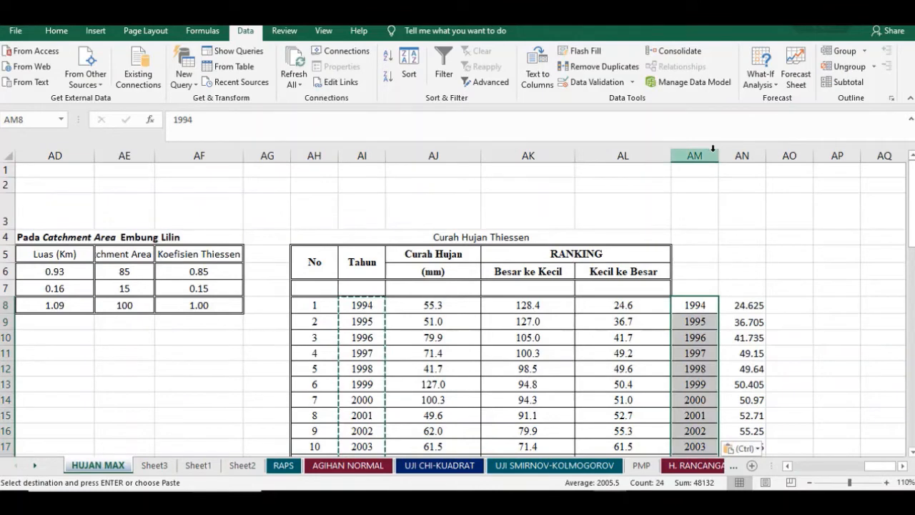
{"action": "right_click", "coordinate": [713, 151]}
{"action": "left_click", "coordinate": [765, 246]}
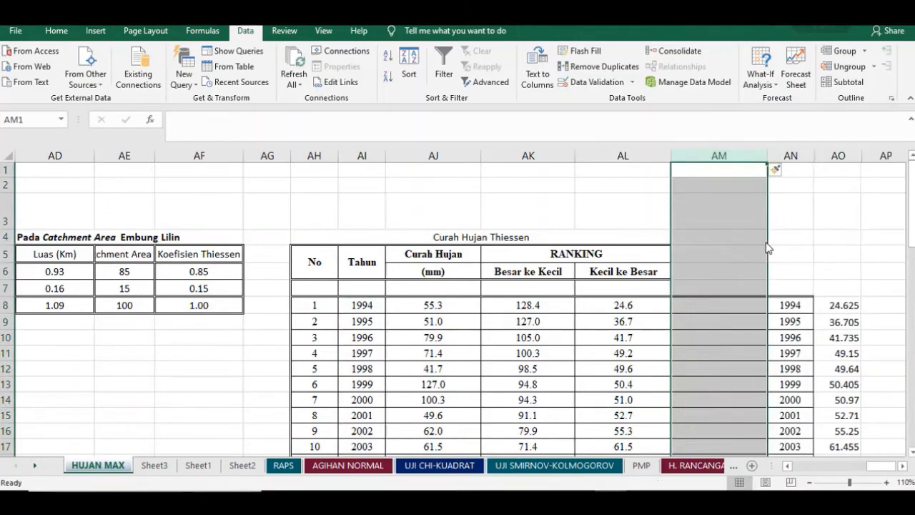
{"action": "left_click", "coordinate": [786, 286]}
{"action": "key", "text": "ctrl+z"}
- Move the years and sorted rainfall values from columns AM and AN to columns AO and AP, starting at row 8
{"action": "left_click", "coordinate": [745, 283]}
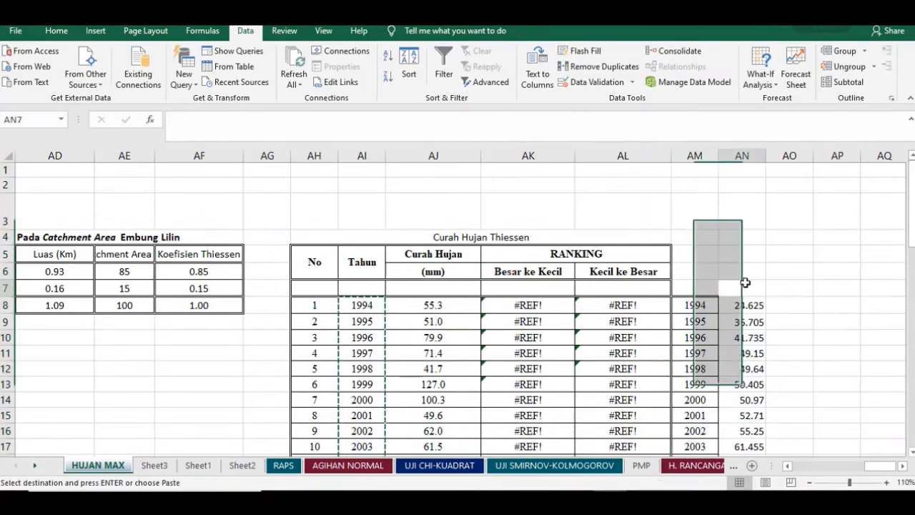
{"action": "left_click_drag", "start_coordinate": [698, 304], "coordinate": [746, 435]}
{"action": "scroll", "coordinate": [746, 414], "scroll_direction": "up", "scroll_amount": 5}
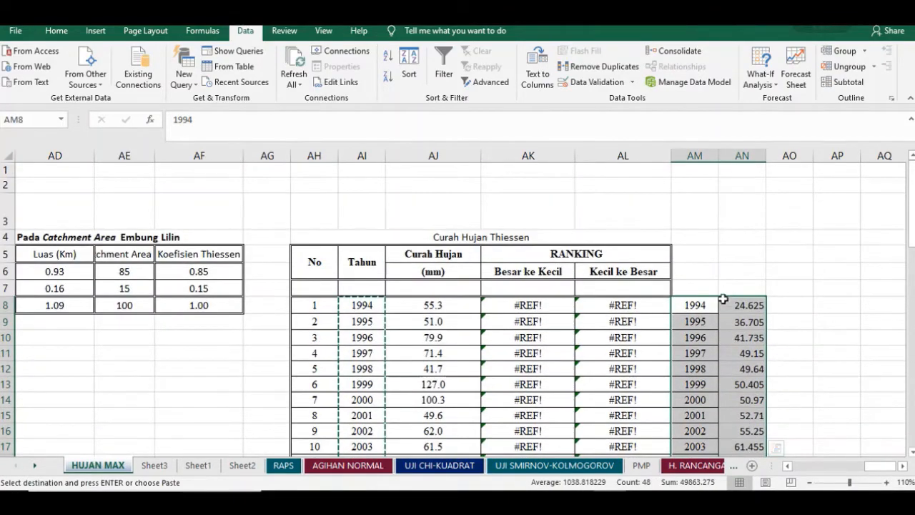
{"action": "left_click_drag", "start_coordinate": [725, 299], "coordinate": [836, 303]}
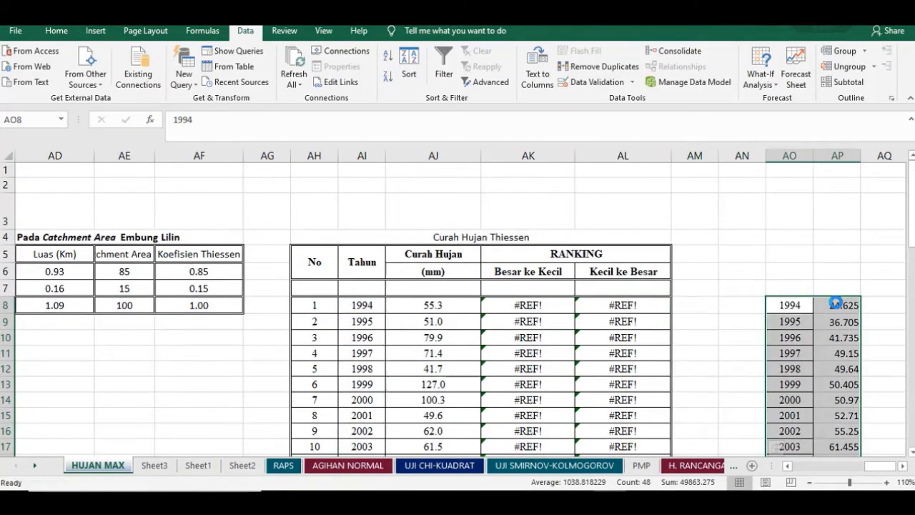
{"action": "left_click", "coordinate": [768, 325]}
- Copy the No entries 1 to 24 from column AH and paste them starting at cell AN8
{"action": "left_click", "coordinate": [314, 304]}
{"action": "mouse_move", "coordinate": [303, 398]}
{"action": "left_mouse_down"}
{"action": "mouse_move", "coordinate": [315, 458]}
{"action": "mouse_move", "coordinate": [316, 392]}
{"action": "left_mouse_up"}
{"action": "key", "text": "ctrl+c"}
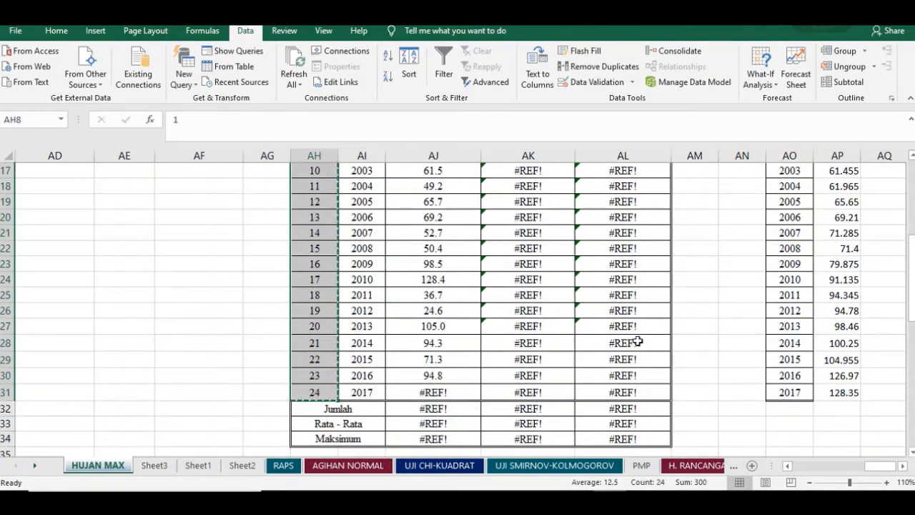
{"action": "scroll", "coordinate": [572, 336], "scroll_direction": "up", "scroll_amount": 5}
{"action": "left_click", "coordinate": [760, 305]}
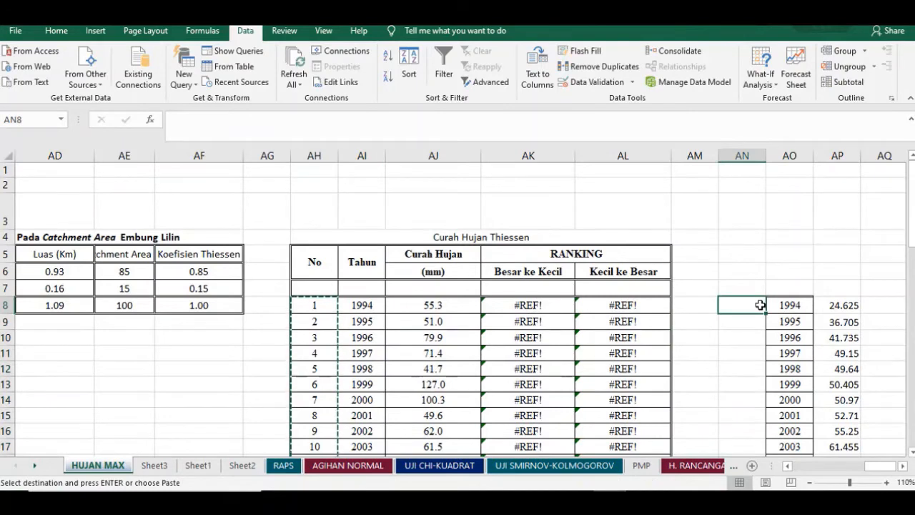
{"action": "key", "text": "ctrl+v"}
{"action": "key", "text": "Escape"}
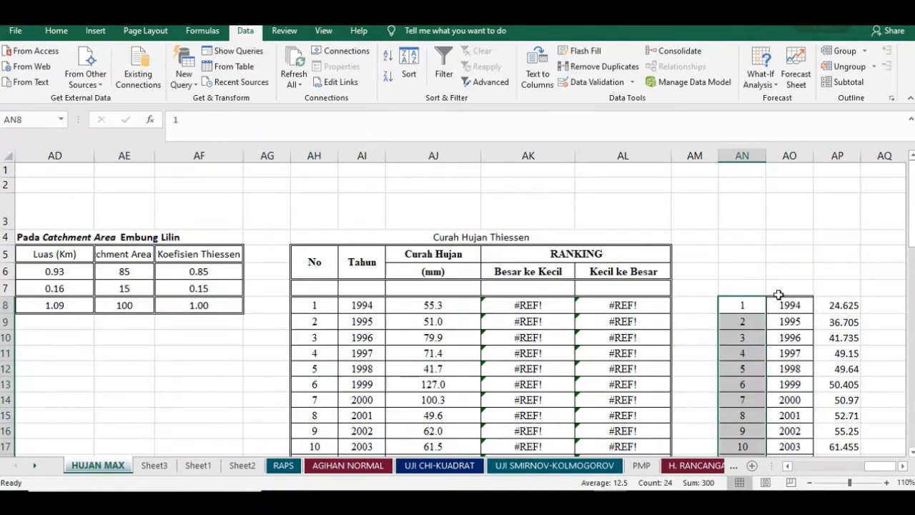
- Enter the headings No in AN7, Tahun in AO7 and CH Amx in AP7
{"action": "left_click", "coordinate": [742, 286]}
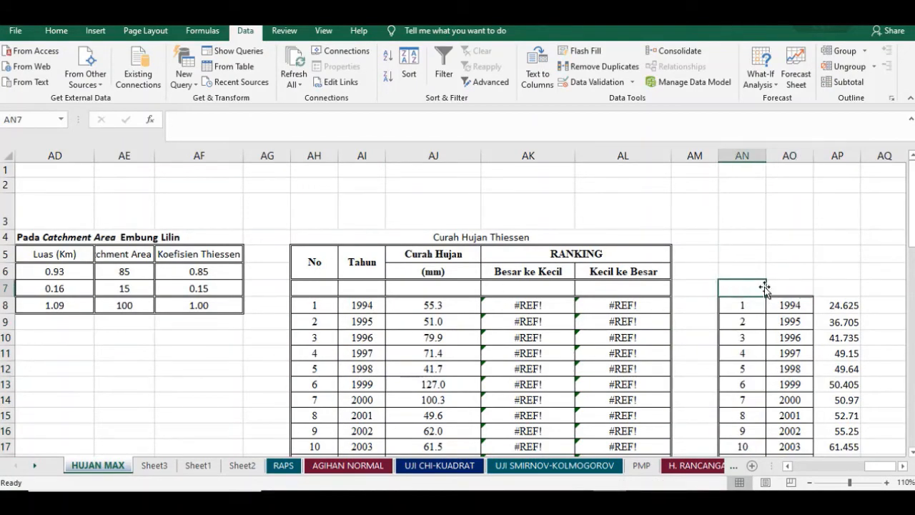
{"action": "type", "text": "nO"}
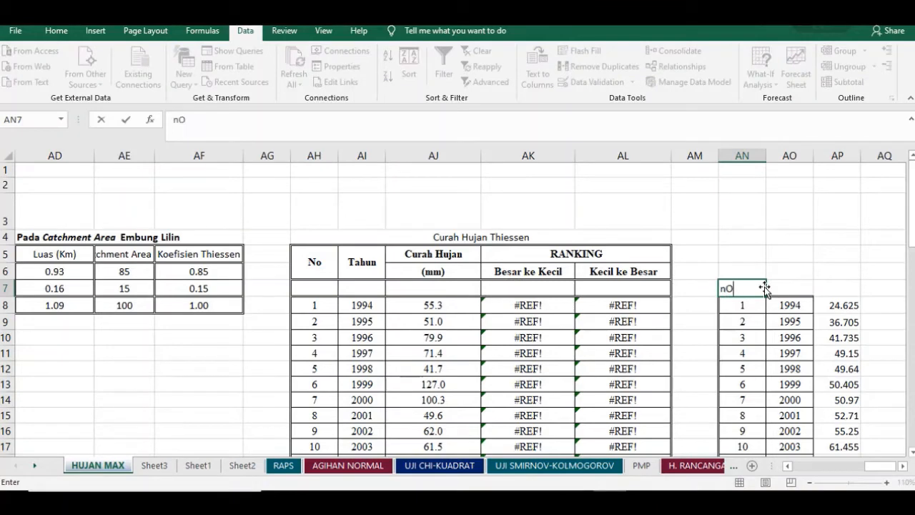
{"action": "key", "text": "Tab"}
{"action": "type", "text": "hun"}
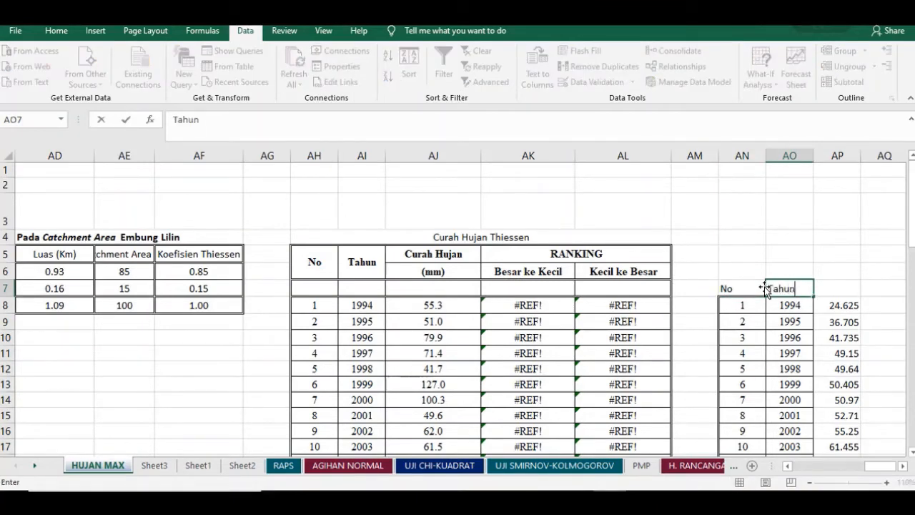
{"action": "key", "text": "Tab"}
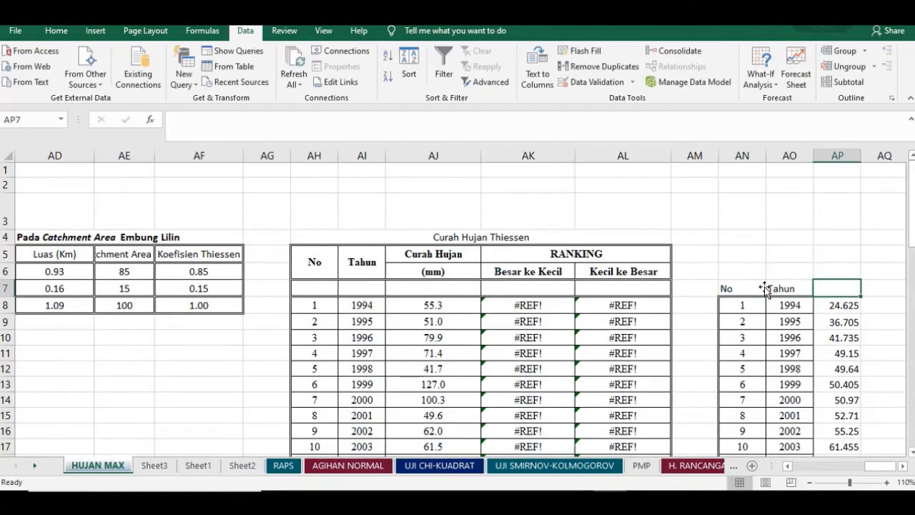
{"action": "type", "text": "CH Amx"}
{"action": "key", "text": "Return"}
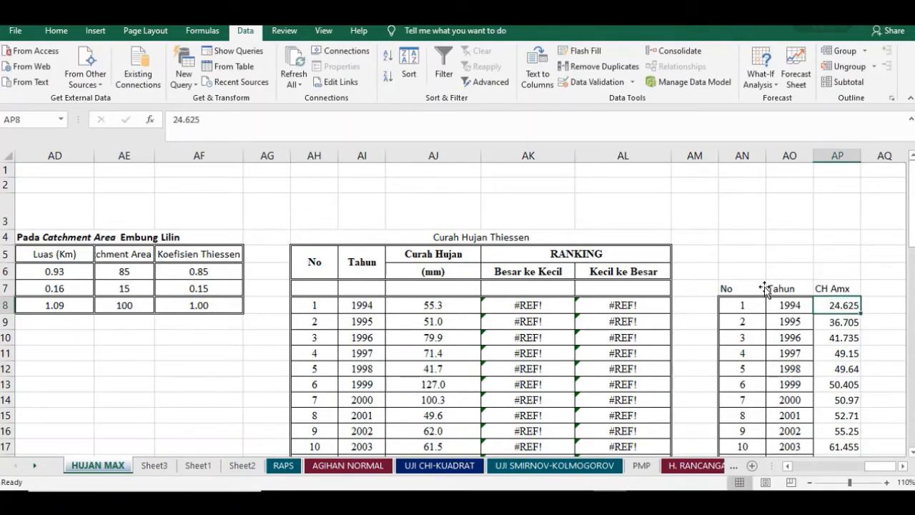
- Correct the heading in cell AP7 to CH Max
{"action": "left_click", "coordinate": [855, 289]}
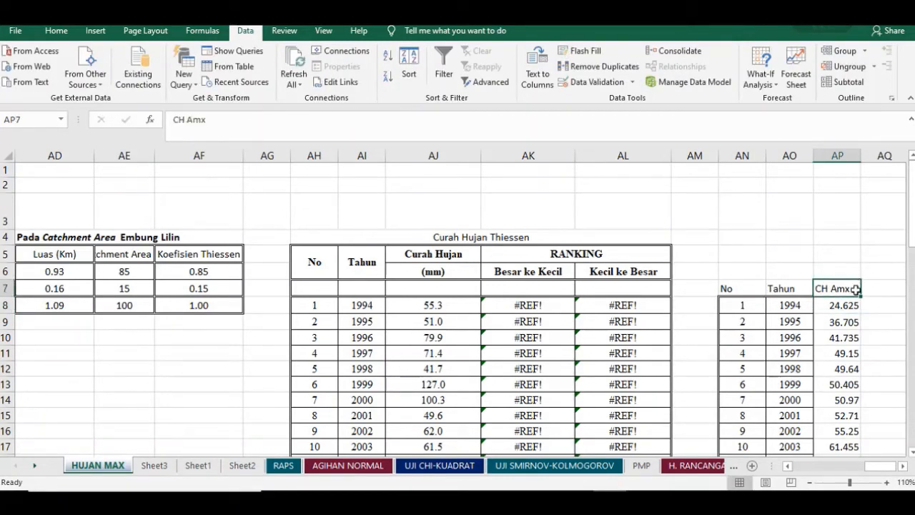
{"action": "double_click", "coordinate": [855, 289]}
{"action": "left_click_drag", "start_coordinate": [855, 289], "coordinate": [829, 285]}
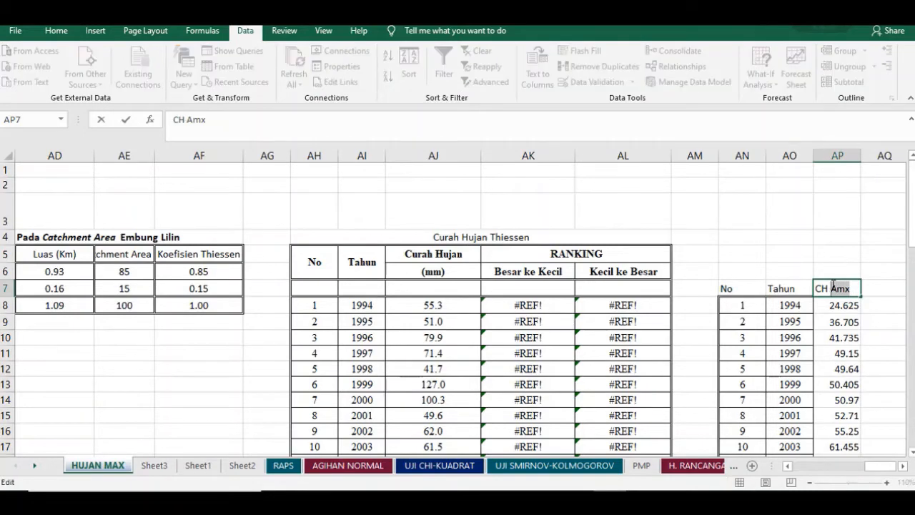
{"action": "type", "text": "Max"}
{"action": "key", "text": "Return"}
- Select the whole No, Tahun and CH Max table from the heading row down to 2017
{"action": "scroll", "coordinate": [833, 286], "scroll_direction": "down", "scroll_amount": 1}
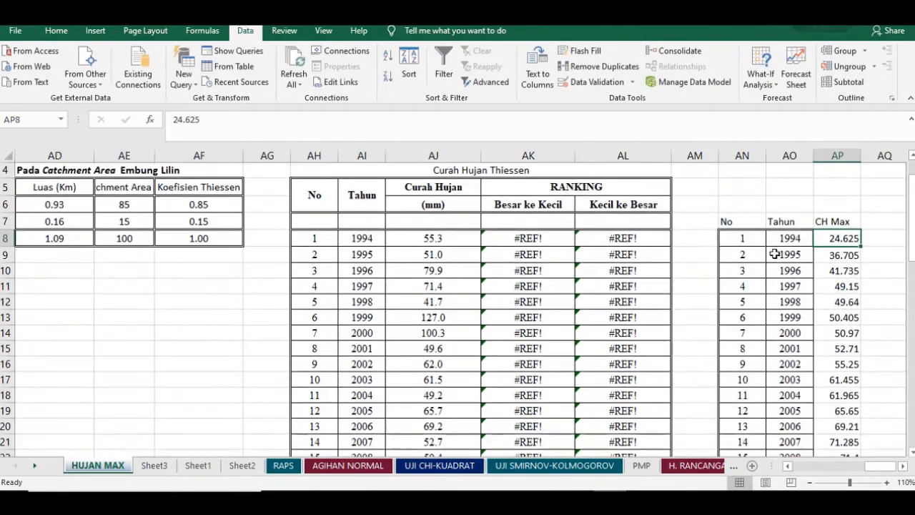
{"action": "left_click_drag", "start_coordinate": [729, 219], "coordinate": [832, 466]}
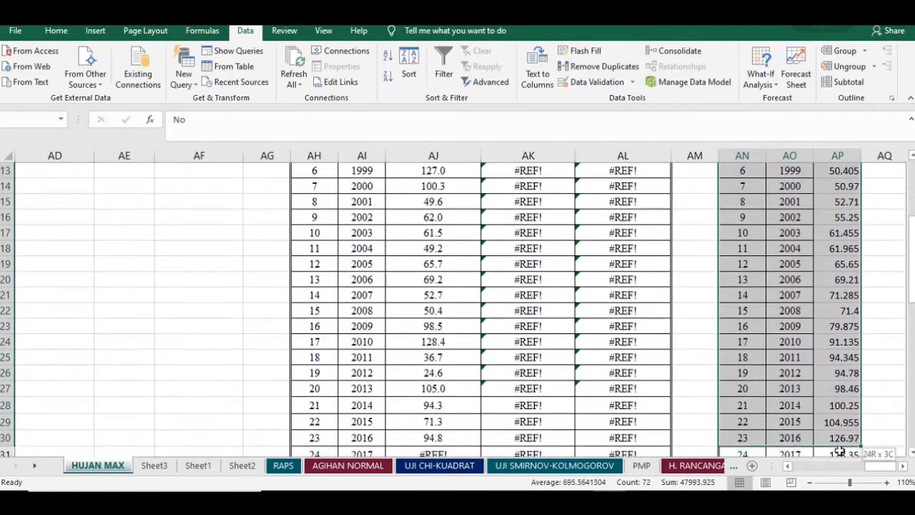
{"action": "scroll", "coordinate": [782, 303], "scroll_direction": "up", "scroll_amount": 5}
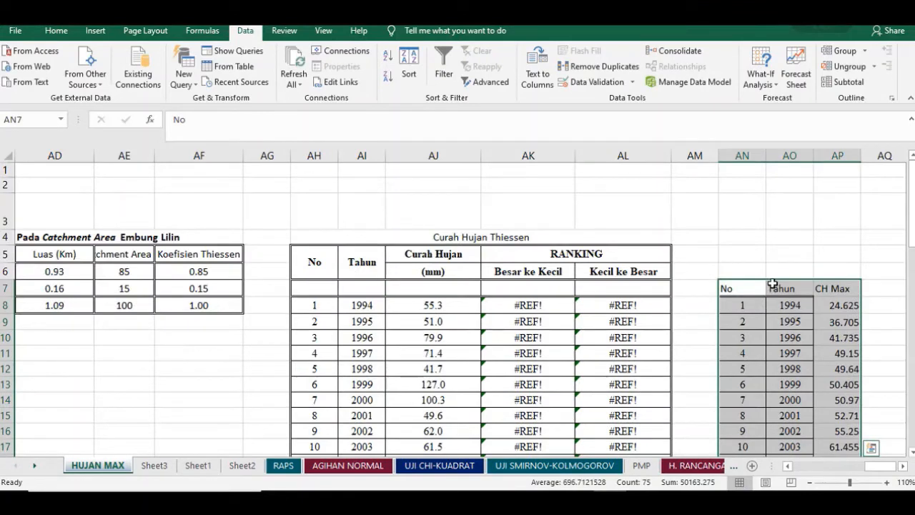
- Undo the headings, the pasted number and year columns, the sort and the pasted rainfall values beside the Thiessen table
{"action": "key", "text": "ctrl+z"}
{"action": "key", "text": "ctrl+z"}
{"action": "key", "text": "ctrl+z"}
{"action": "key", "text": "ctrl+z"}
{"action": "key", "text": "ctrl+z"}
{"action": "key", "text": "ctrl+z"}
{"action": "key", "text": "ctrl+z"}
{"action": "key", "text": "ctrl+z"}
{"action": "key", "text": "ctrl+z"}
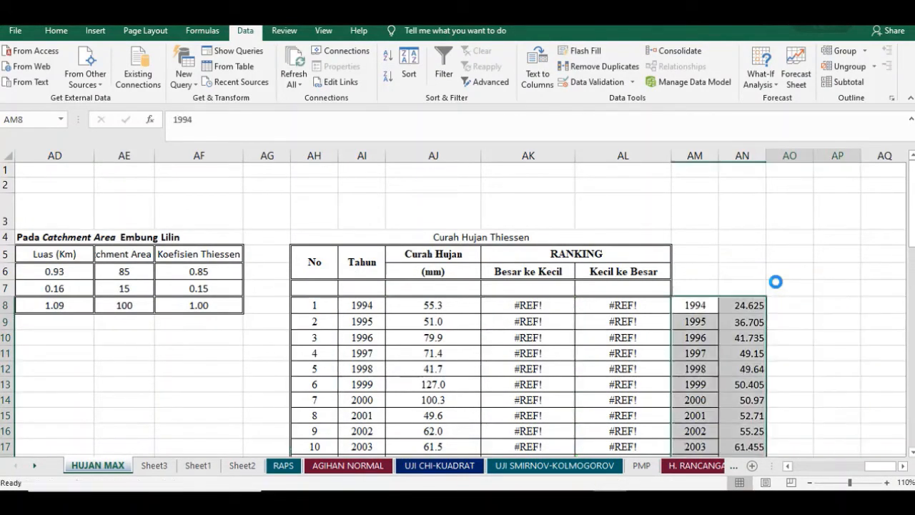
{"action": "key", "text": "ctrl+z"}
{"action": "key", "text": "ctrl+z"}
{"action": "key", "text": "ctrl+z"}
{"action": "key", "text": "ctrl+z"}
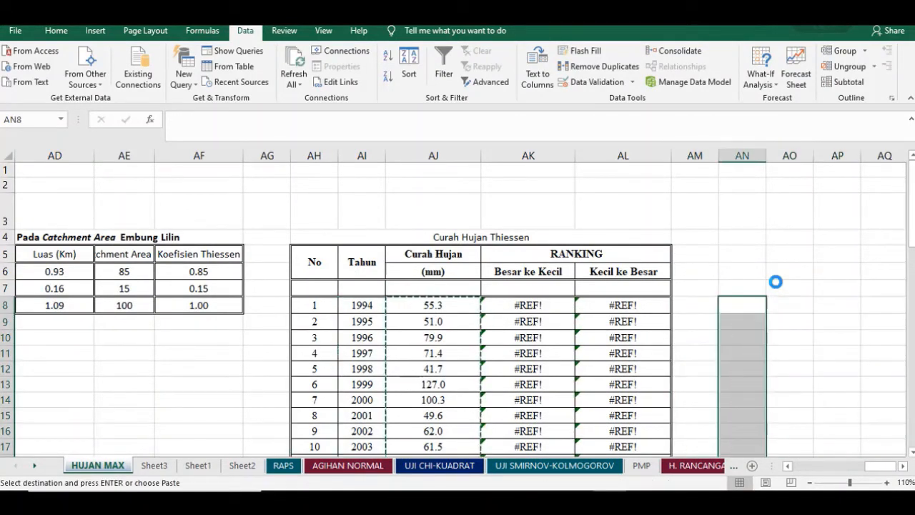
{"action": "key", "text": "ctrl+z"}
{"action": "key", "text": "ctrl+z"}
{"action": "key", "text": "ctrl+z"}
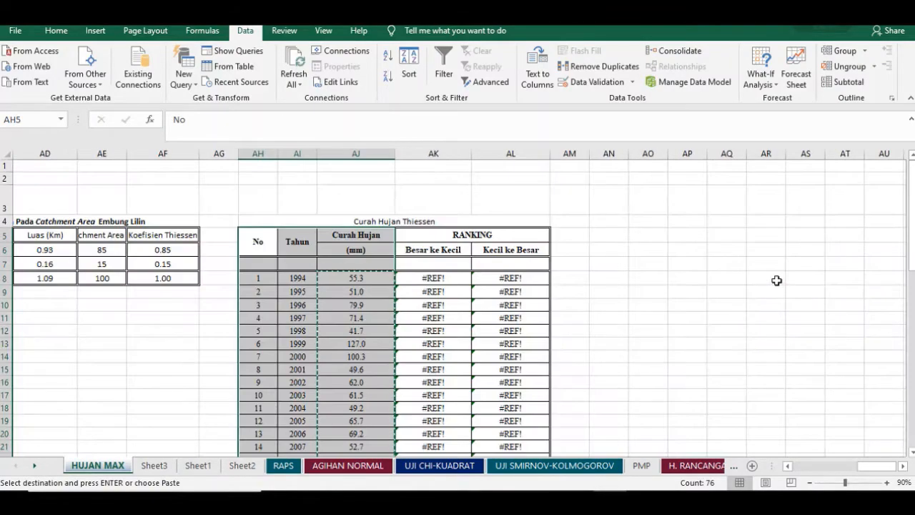
- Check the Ranking formula for 1994 in the mean maximum rainfall table
{"action": "scroll", "coordinate": [778, 279], "scroll_direction": "up", "scroll_amount": 7}
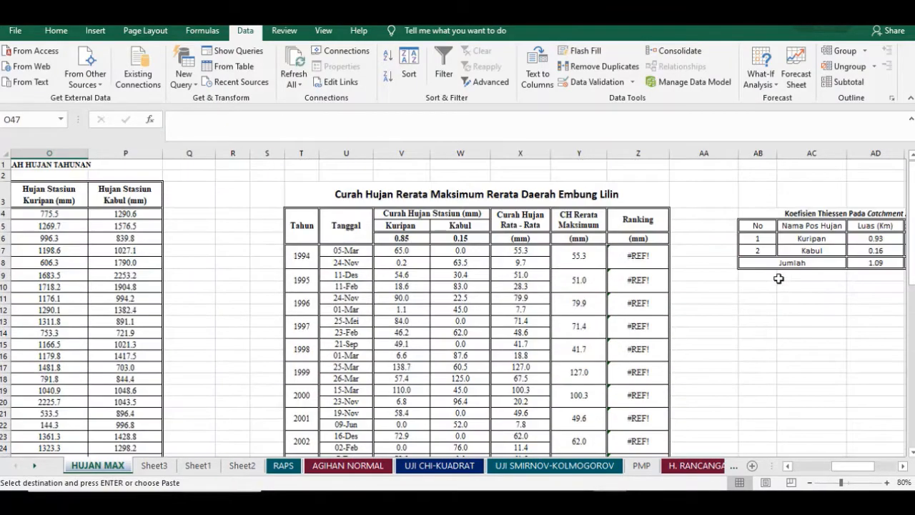
{"action": "left_click", "coordinate": [642, 255]}
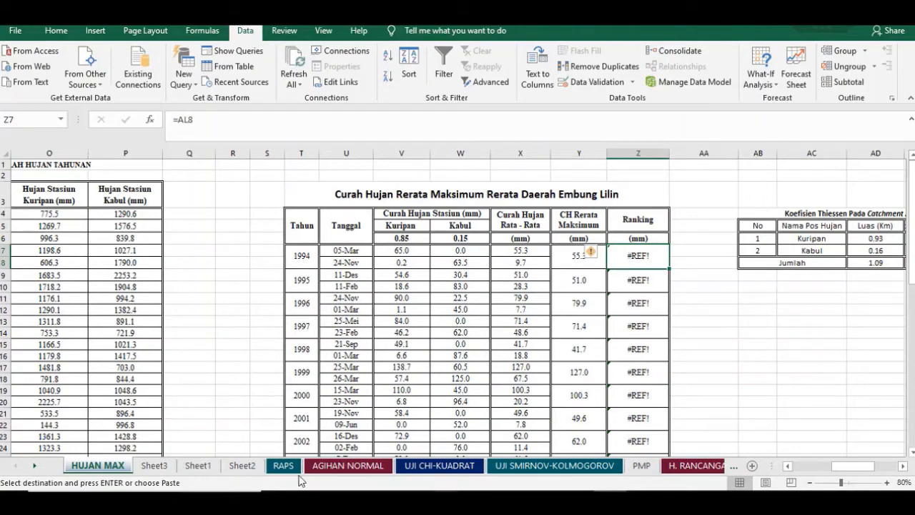
- Delete the leftover sheets Sheet3, Sheet1 and Sheet2, and open the AGIHAN NORMAL sheet
{"action": "left_click", "coordinate": [168, 467]}
{"action": "right_click", "coordinate": [168, 467]}
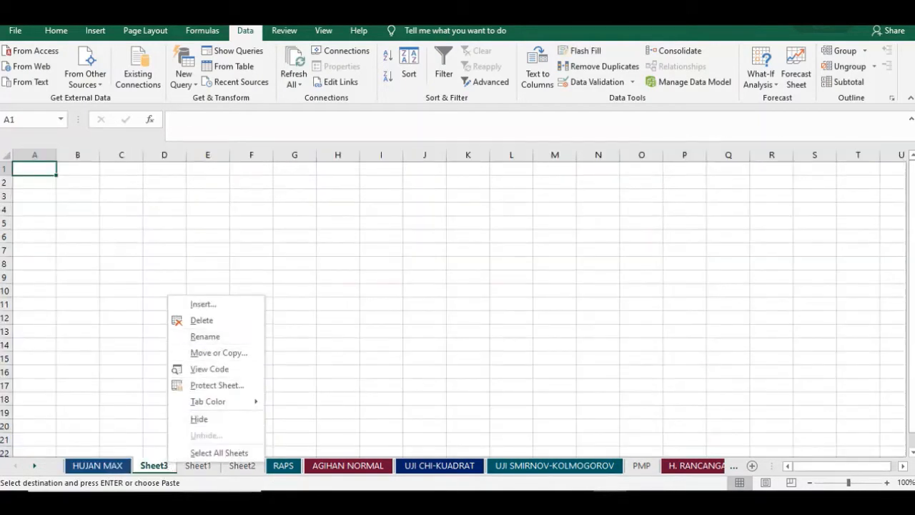
{"action": "key", "text": "Escape"}
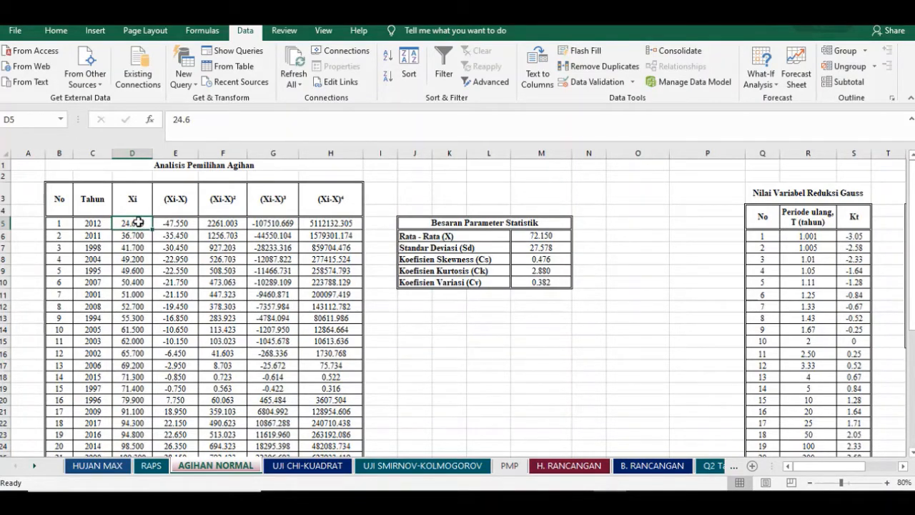
- Examine the (Xi-X) formula in E5, tracing its references to the Xi value in D5 and the average in D30
{"action": "scroll", "coordinate": [97, 218], "scroll_direction": "down", "scroll_amount": 3}
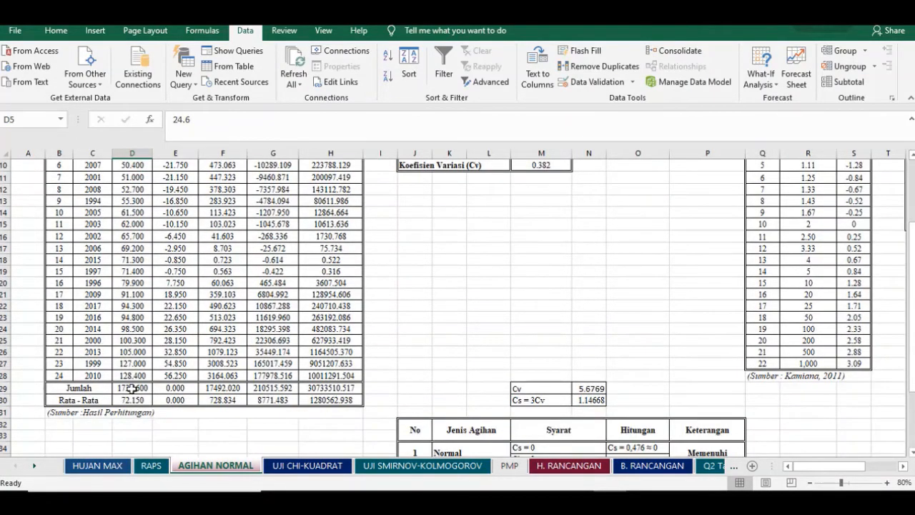
{"action": "scroll", "coordinate": [151, 231], "scroll_direction": "up", "scroll_amount": 3}
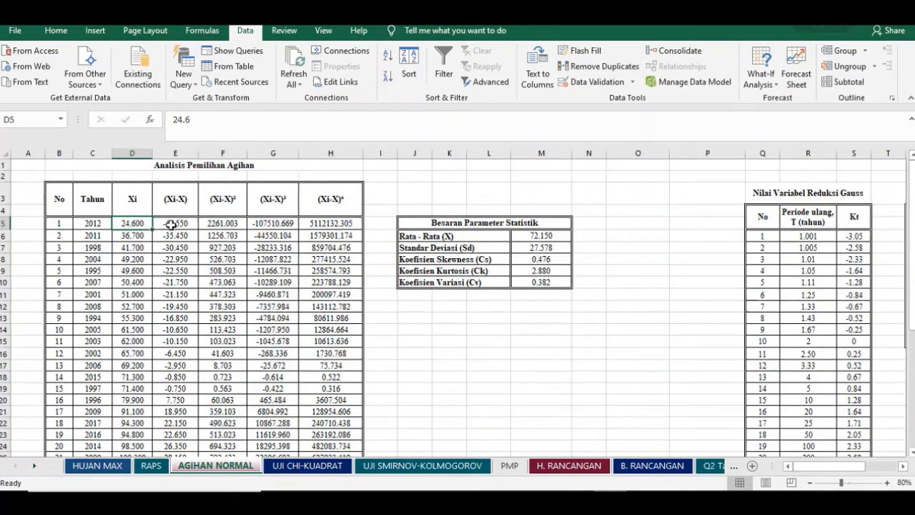
{"action": "double_click", "coordinate": [171, 223]}
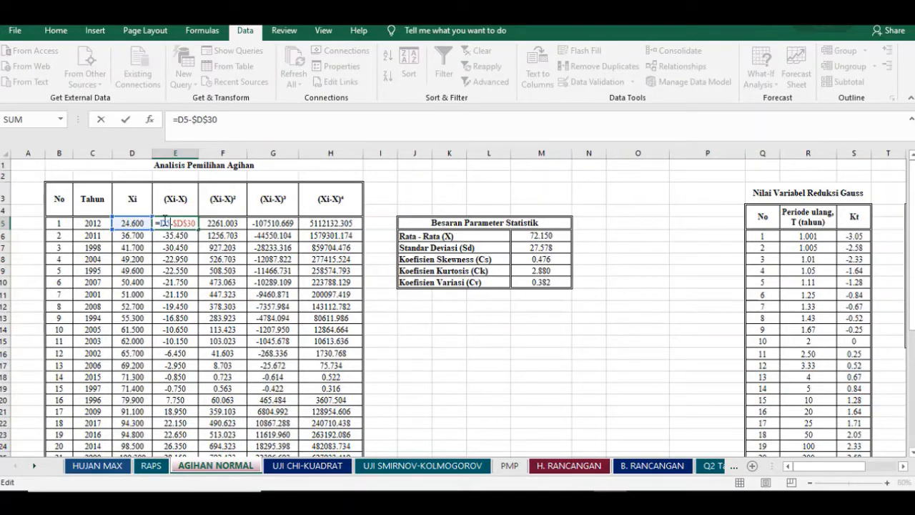
{"action": "scroll", "coordinate": [132, 341], "scroll_direction": "down", "scroll_amount": 3}
{"action": "scroll", "coordinate": [148, 341], "scroll_direction": "up", "scroll_amount": 3}
{"action": "scroll", "coordinate": [189, 222], "scroll_direction": "down", "scroll_amount": 6}
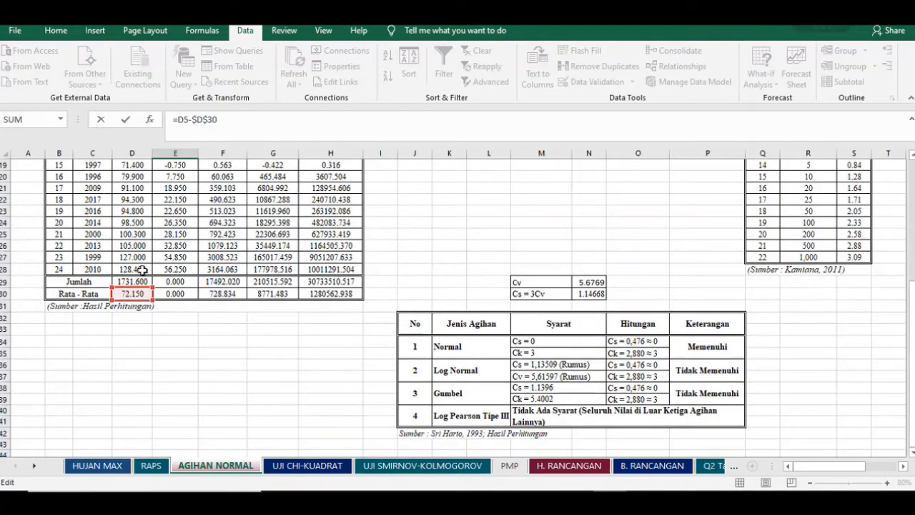
{"action": "scroll", "coordinate": [178, 229], "scroll_direction": "up", "scroll_amount": 6}
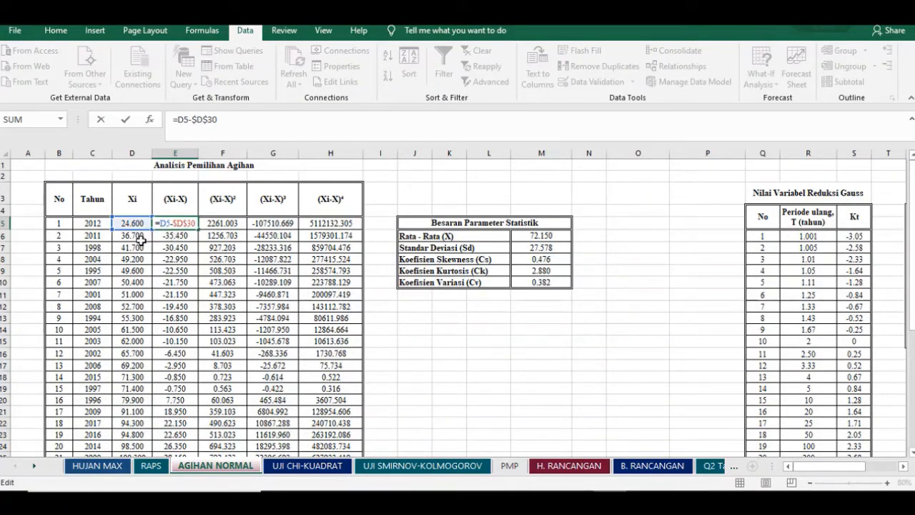
{"action": "scroll", "coordinate": [140, 240], "scroll_direction": "down", "scroll_amount": 4}
{"action": "scroll", "coordinate": [139, 243], "scroll_direction": "up", "scroll_amount": 4}
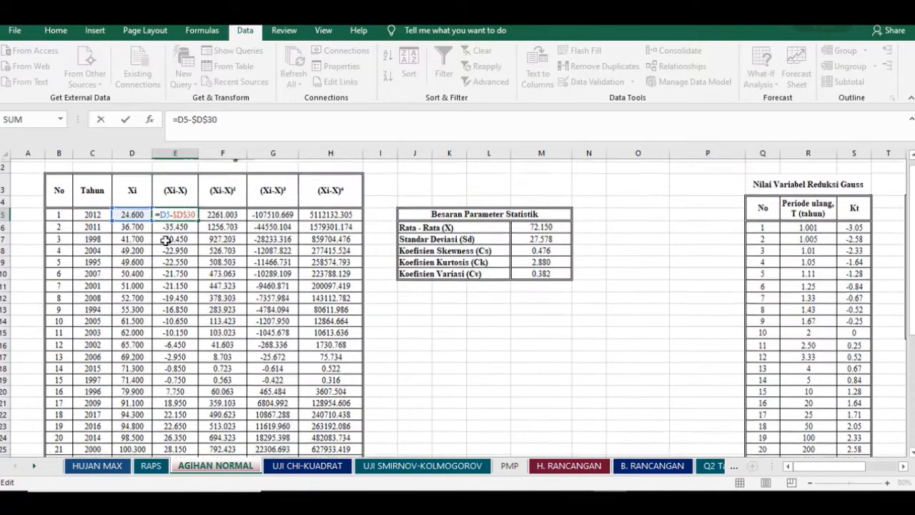
{"action": "scroll", "coordinate": [179, 262], "scroll_direction": "down", "scroll_amount": 4}
{"action": "scroll", "coordinate": [178, 262], "scroll_direction": "up", "scroll_amount": 4}
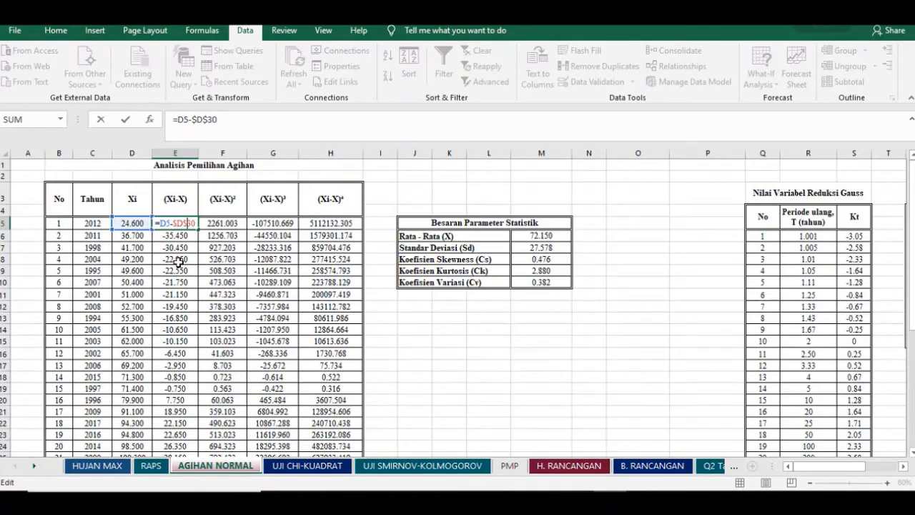
{"action": "key", "text": "ctrl+Return"}
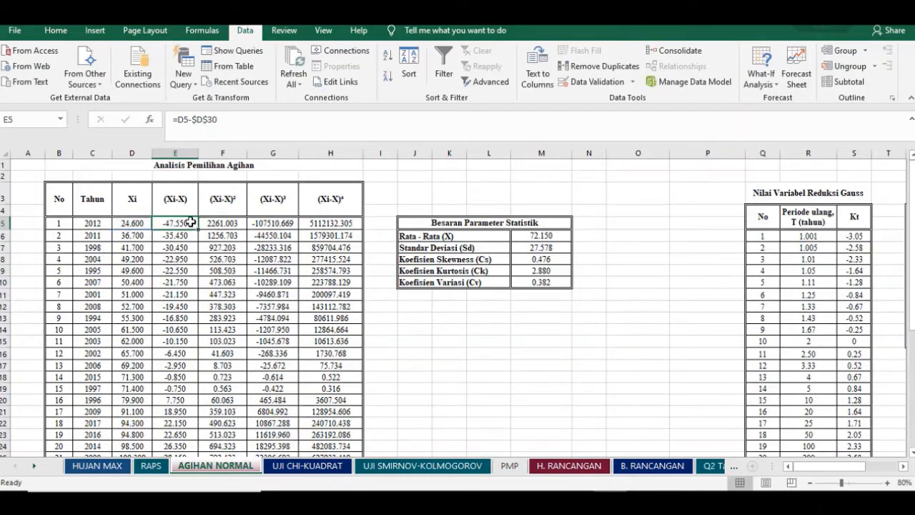
- Fill the (Xi-X) formula from E5 down the column
{"action": "left_click_drag", "start_coordinate": [197, 229], "coordinate": [183, 419]}
{"action": "scroll", "coordinate": [201, 366], "scroll_direction": "up", "scroll_amount": 2}
- Examine the squared, cubed and fourth-power deviation formulas in F5, G5 and H5, and look over their columns
{"action": "left_click", "coordinate": [223, 225]}
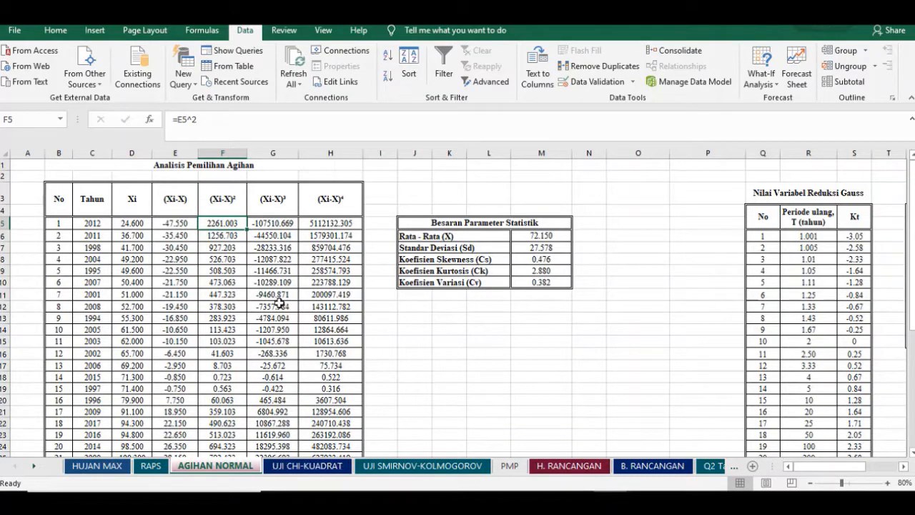
{"action": "double_click", "coordinate": [238, 224]}
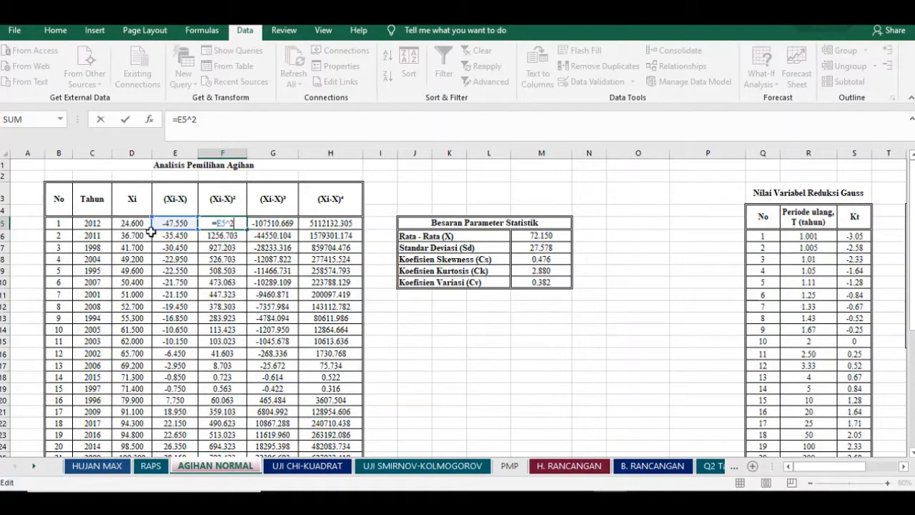
{"action": "key", "text": "ctrl+Return"}
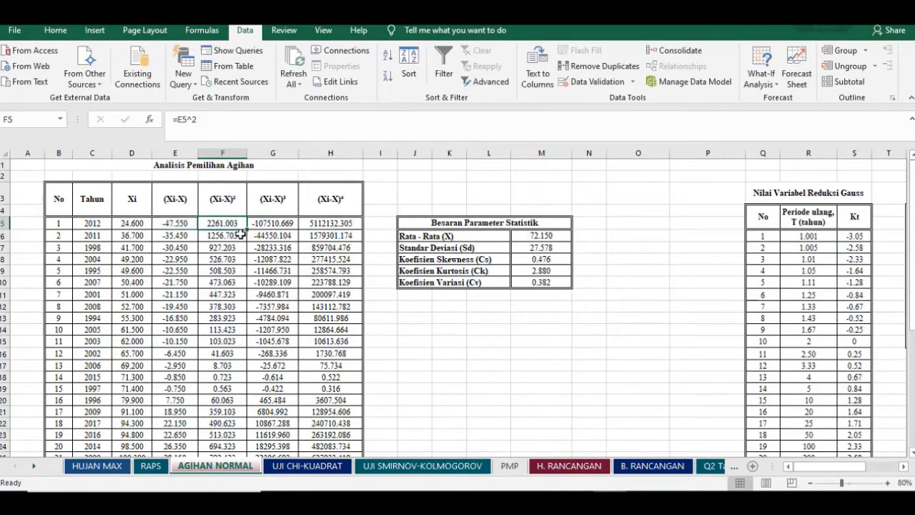
{"action": "double_click", "coordinate": [240, 234]}
{"action": "key", "text": "Escape"}
{"action": "left_click", "coordinate": [239, 224]}
{"action": "double_click", "coordinate": [279, 224]}
{"action": "key", "text": "Escape"}
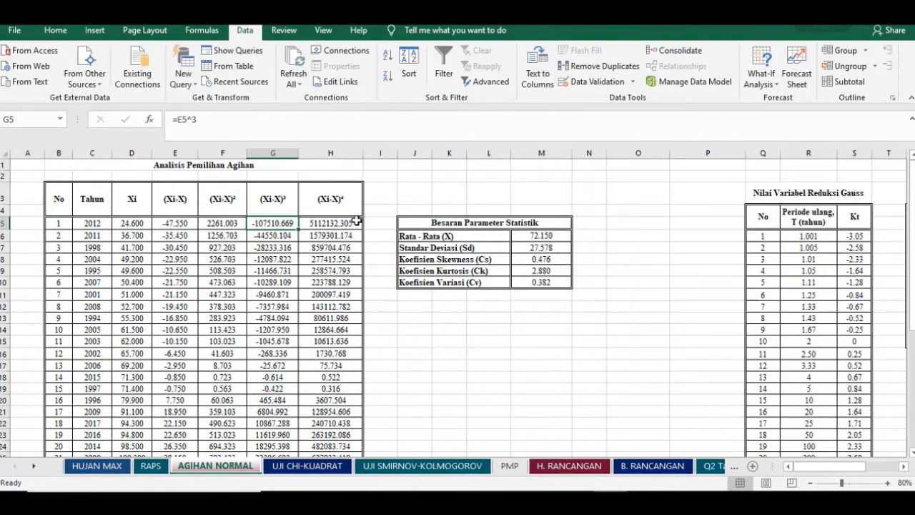
{"action": "left_click", "coordinate": [355, 223]}
{"action": "scroll", "coordinate": [388, 233], "scroll_direction": "down", "scroll_amount": 6}
{"action": "scroll", "coordinate": [396, 238], "scroll_direction": "up", "scroll_amount": 5}
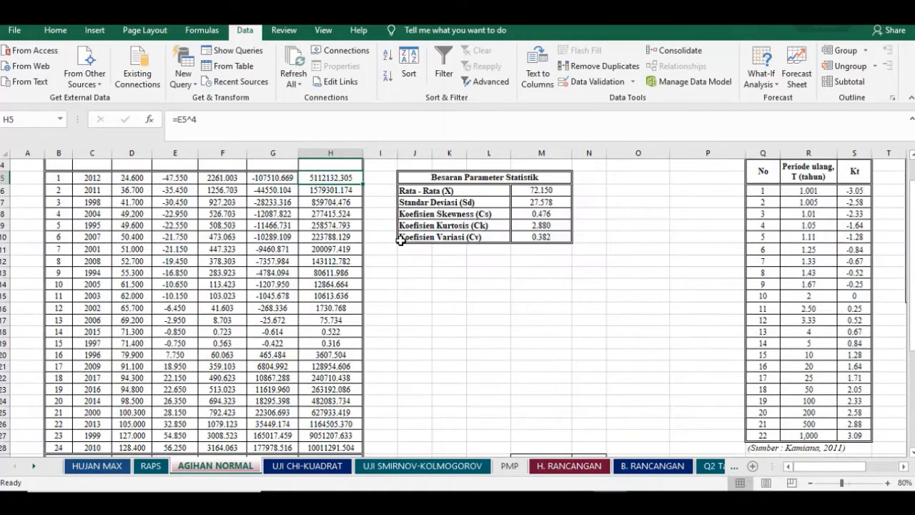
{"action": "scroll", "coordinate": [400, 240], "scroll_direction": "up", "scroll_amount": 1}
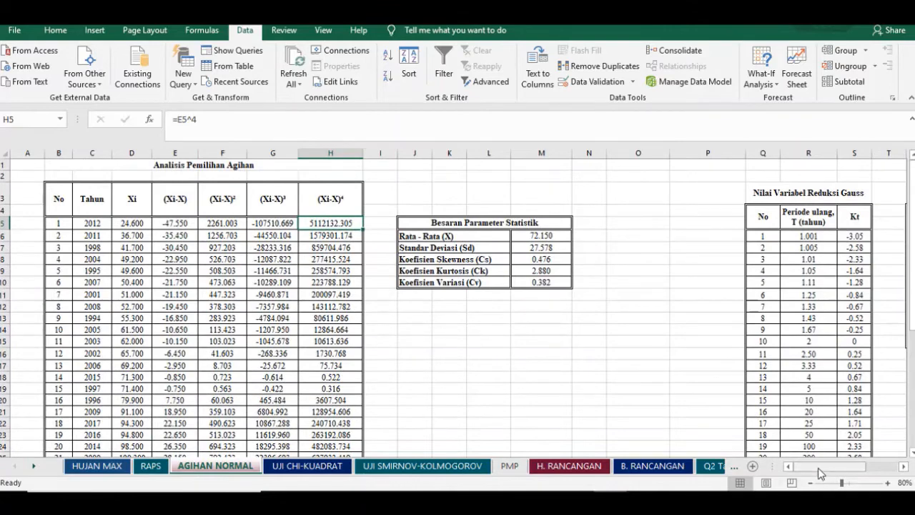
- Look over the Gauss reduction variable table and the normal distribution design rainfall table
{"action": "left_click_drag", "start_coordinate": [820, 468], "coordinate": [852, 467]}
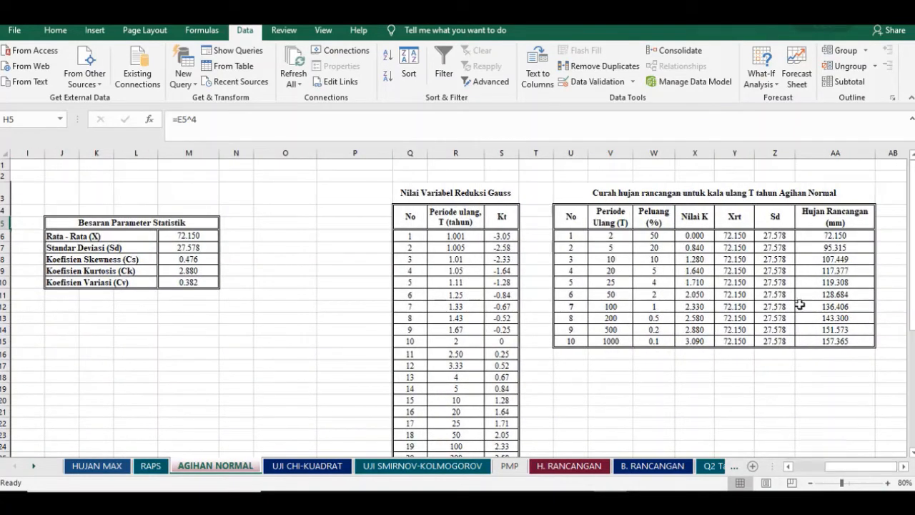
{"action": "scroll", "coordinate": [577, 211], "scroll_direction": "down", "scroll_amount": 7}
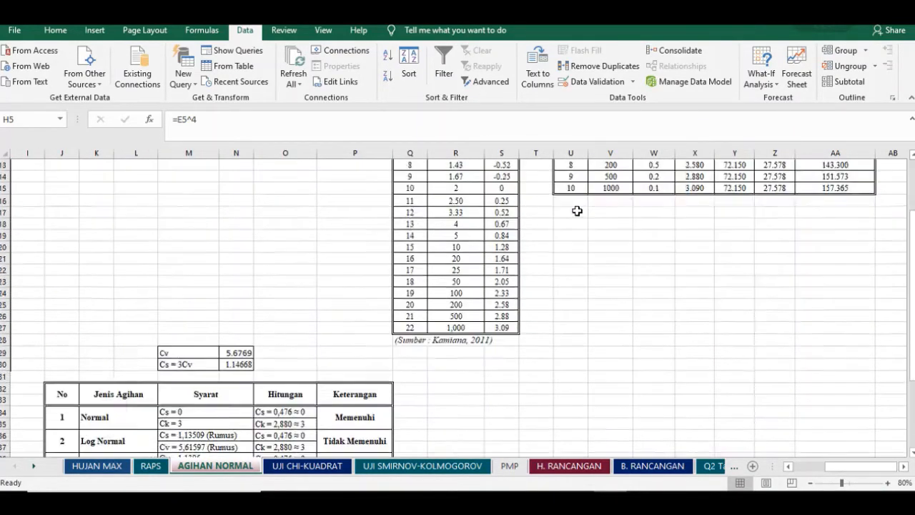
{"action": "scroll", "coordinate": [576, 211], "scroll_direction": "up", "scroll_amount": 6}
{"action": "scroll", "coordinate": [576, 211], "scroll_direction": "up", "scroll_amount": 2}
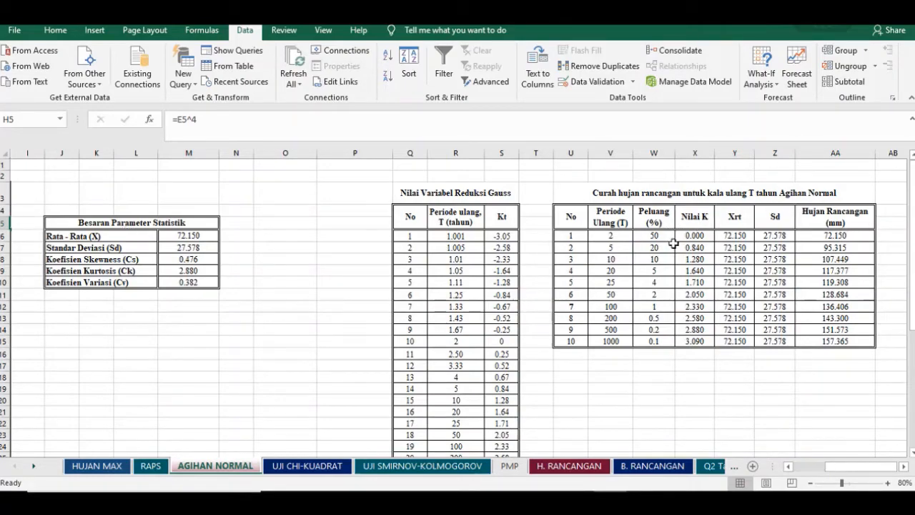
{"action": "scroll", "coordinate": [672, 243], "scroll_direction": "down", "scroll_amount": 3}
{"action": "scroll", "coordinate": [554, 219], "scroll_direction": "up", "scroll_amount": 3}
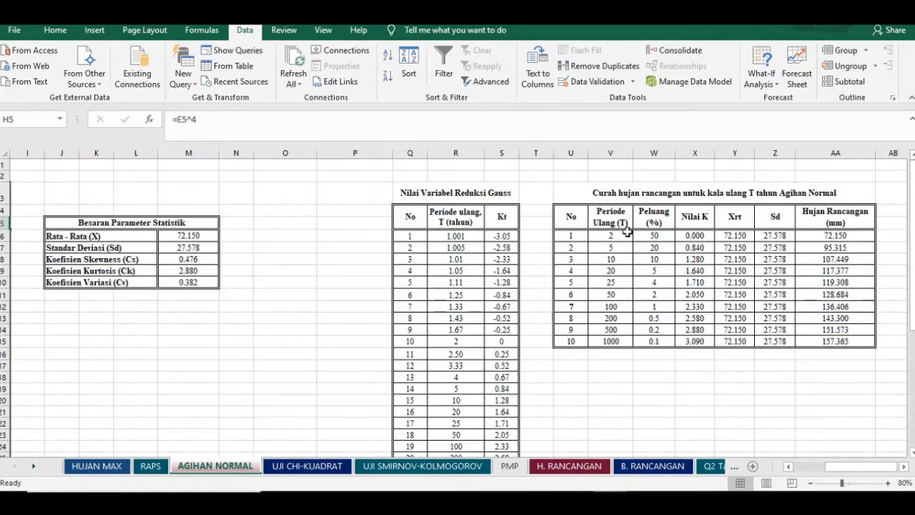
- Compare the Nilai K entries in the design rainfall table with the Kt values for the matching return periods
{"action": "scroll", "coordinate": [487, 240], "scroll_direction": "down", "scroll_amount": 2}
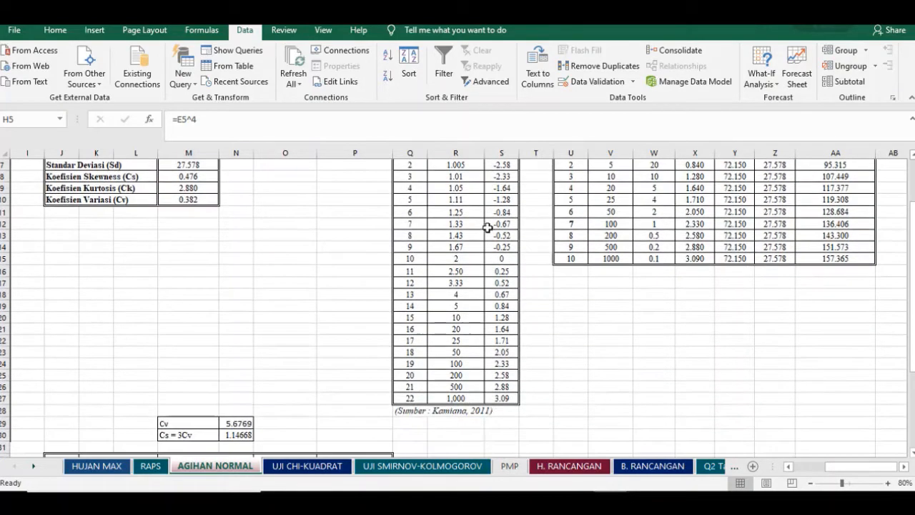
{"action": "scroll", "coordinate": [487, 228], "scroll_direction": "up", "scroll_amount": 2}
{"action": "scroll", "coordinate": [487, 228], "scroll_direction": "down", "scroll_amount": 2}
{"action": "scroll", "coordinate": [504, 261], "scroll_direction": "up", "scroll_amount": 2}
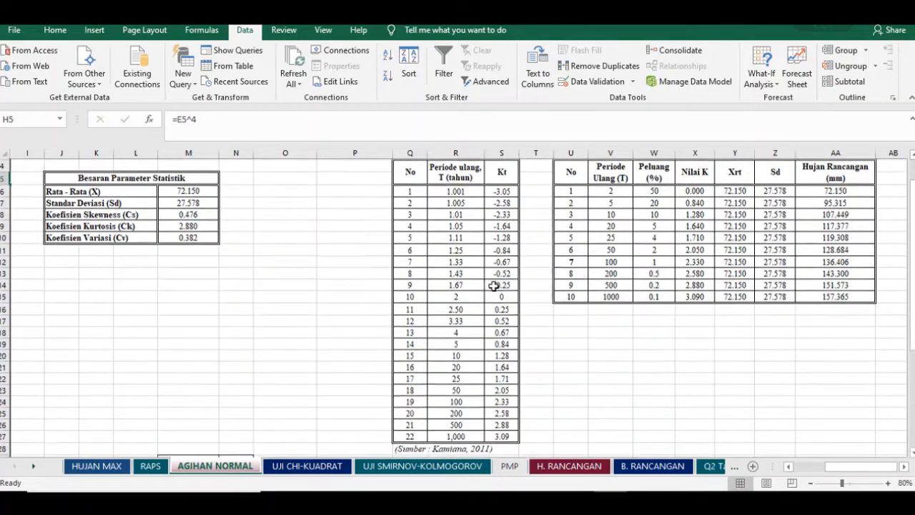
{"action": "scroll", "coordinate": [495, 286], "scroll_direction": "down", "scroll_amount": 1}
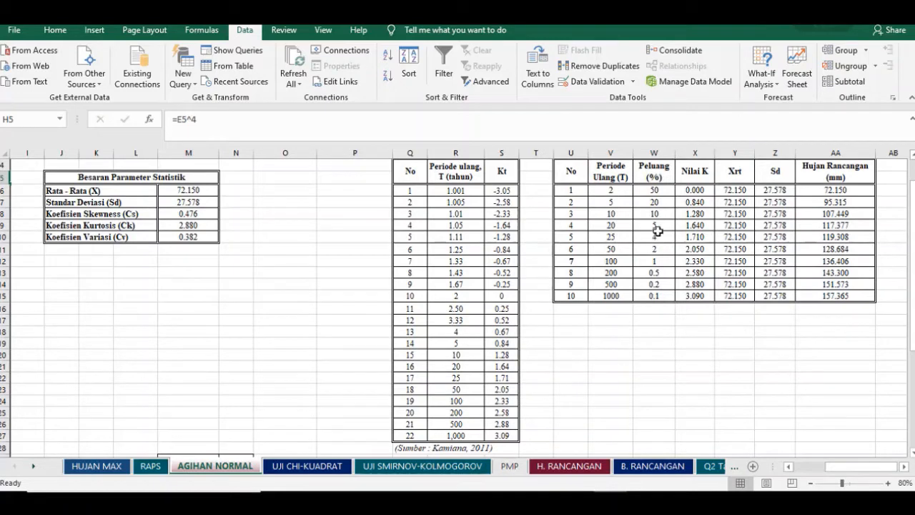
{"action": "left_click", "coordinate": [687, 202]}
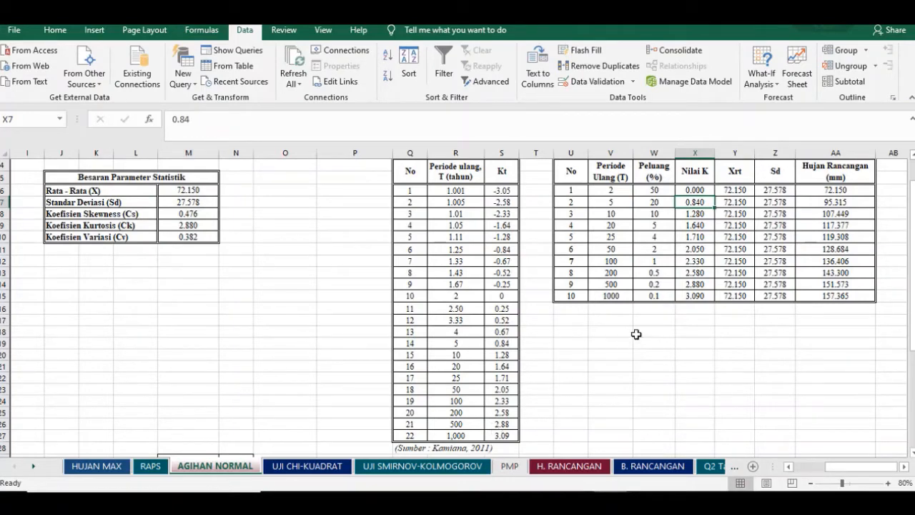
{"action": "left_click", "coordinate": [705, 296]}
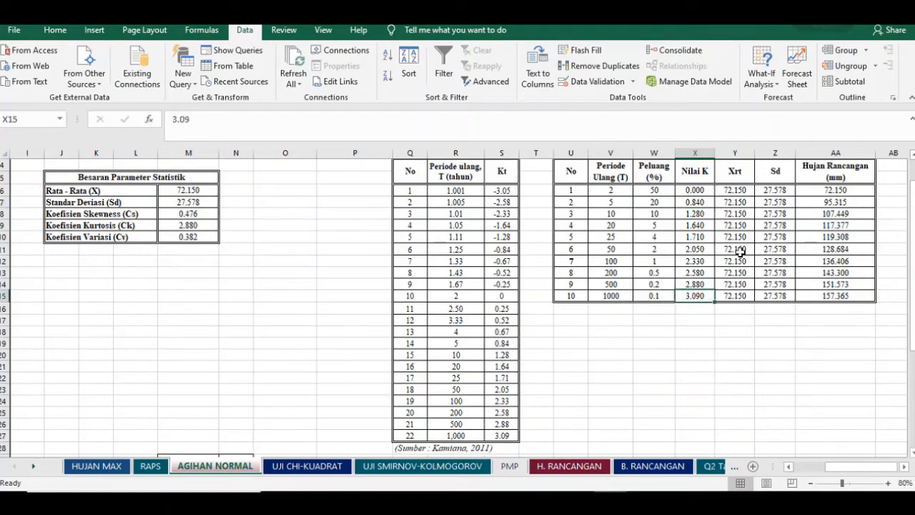
- Examine the Xrt formula in Y6 and its reference to the average rainfall in D30
{"action": "left_click", "coordinate": [744, 188]}
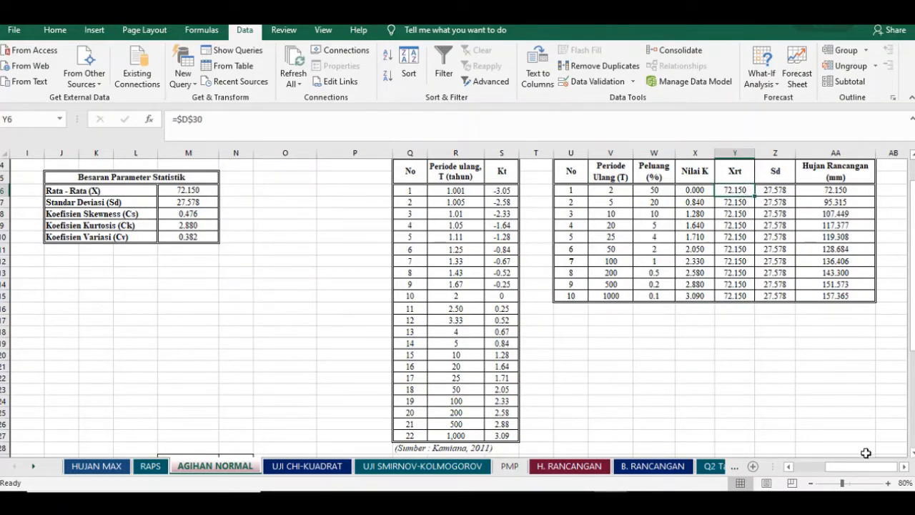
{"action": "double_click", "coordinate": [730, 191]}
{"action": "left_click_drag", "start_coordinate": [862, 469], "coordinate": [912, 455]}
{"action": "scroll", "coordinate": [316, 259], "scroll_direction": "down", "scroll_amount": 3}
{"action": "scroll", "coordinate": [504, 402], "scroll_direction": "up", "scroll_amount": 4}
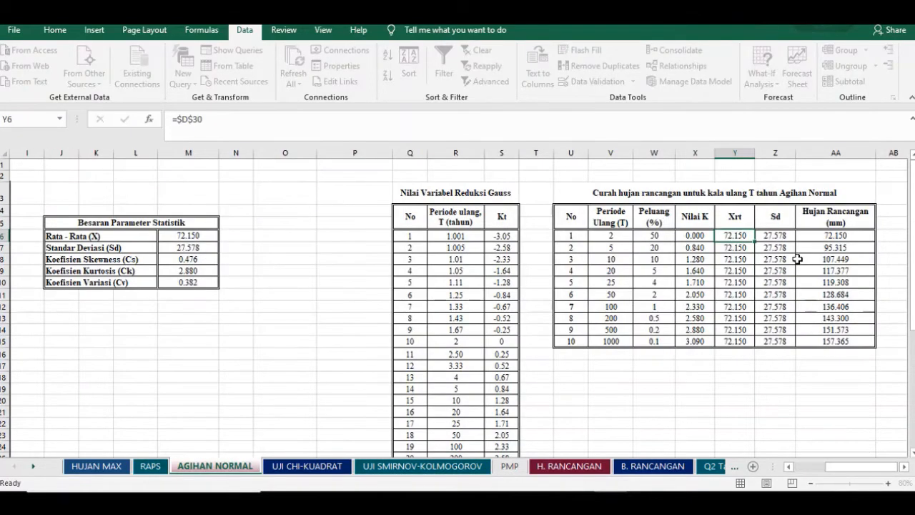
{"action": "key", "text": "Escape"}
- Examine the Sd formula in Z6 and trace it to the standard deviation formula in M7 and its Xi data range
{"action": "double_click", "coordinate": [783, 233]}
{"action": "key", "text": "Escape"}
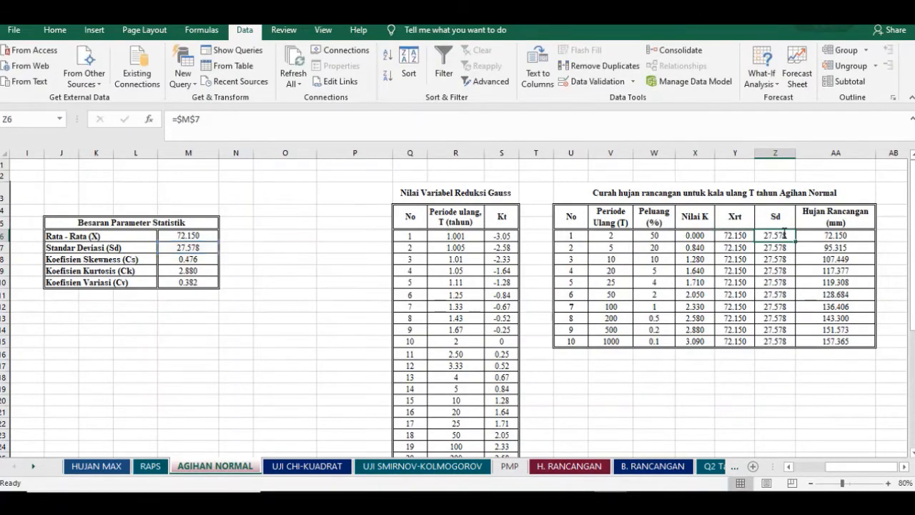
{"action": "left_click", "coordinate": [194, 245]}
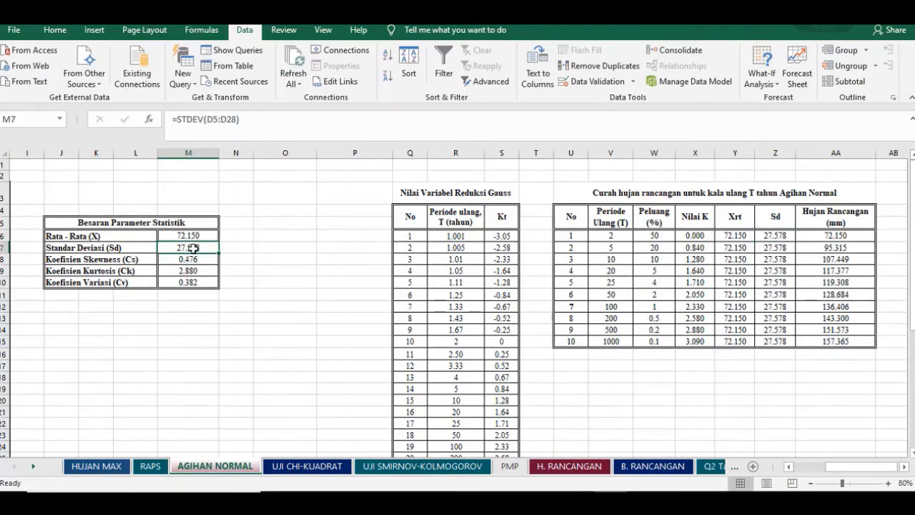
{"action": "double_click", "coordinate": [195, 248]}
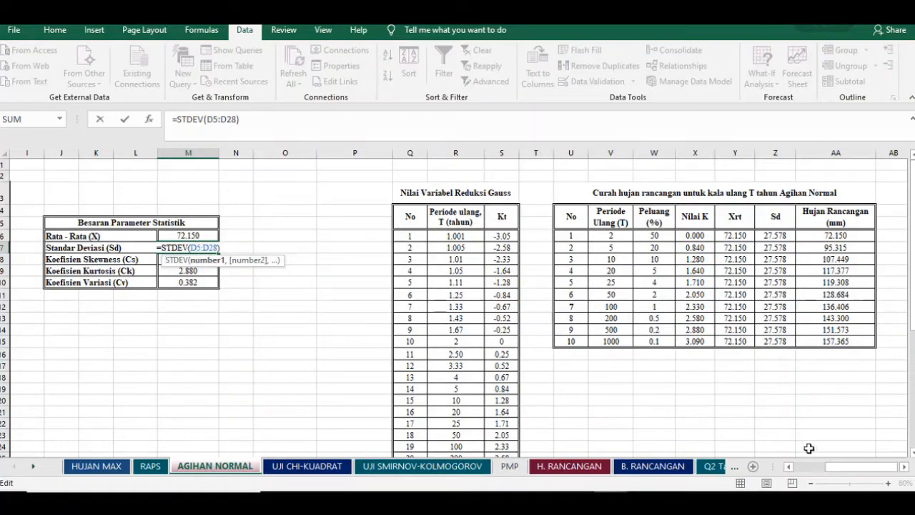
{"action": "left_click_drag", "start_coordinate": [839, 466], "coordinate": [808, 466]}
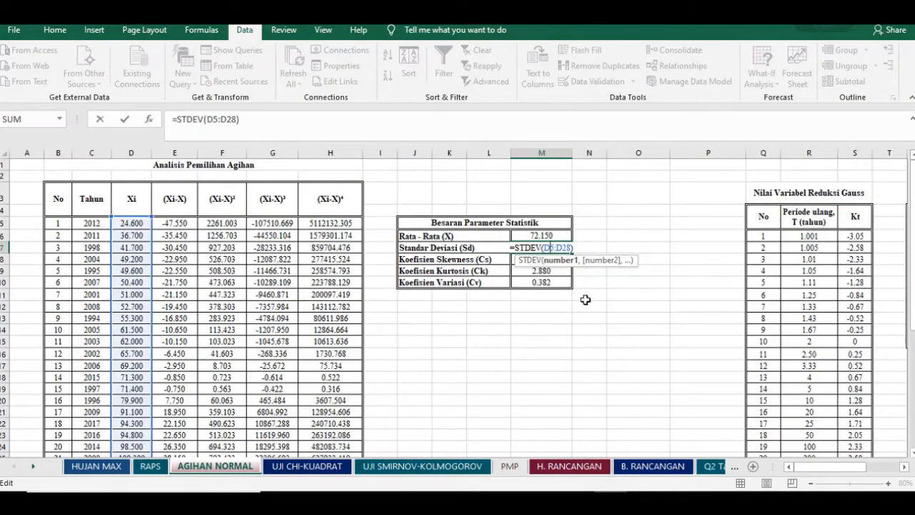
{"action": "key", "text": "Escape"}
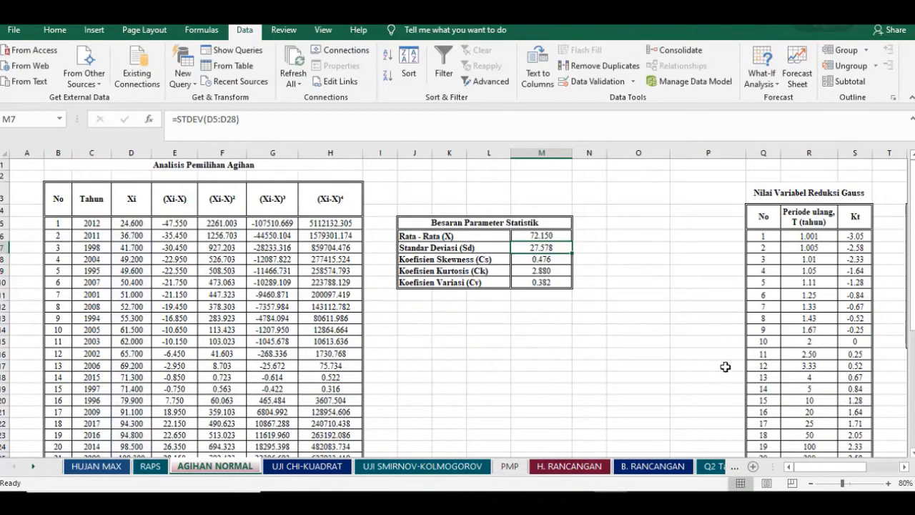
{"action": "left_click_drag", "start_coordinate": [826, 467], "coordinate": [861, 468]}
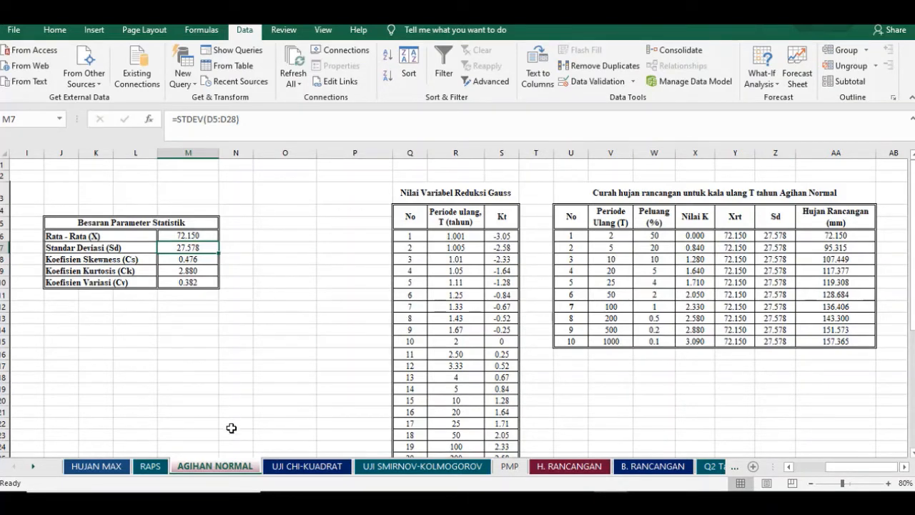
- Examine the Hujan Rancangan formula in AA6 and how it carries down the column through AA15
{"action": "double_click", "coordinate": [846, 237]}
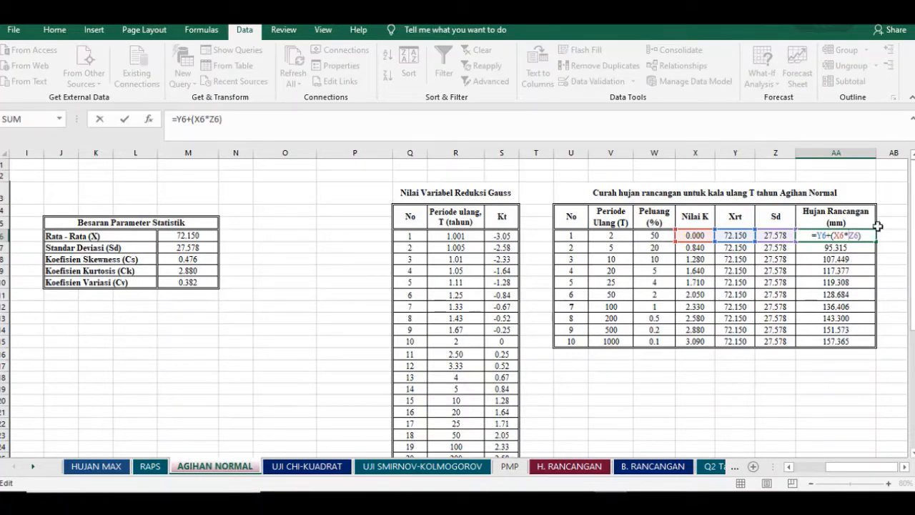
{"action": "key", "text": "Return"}
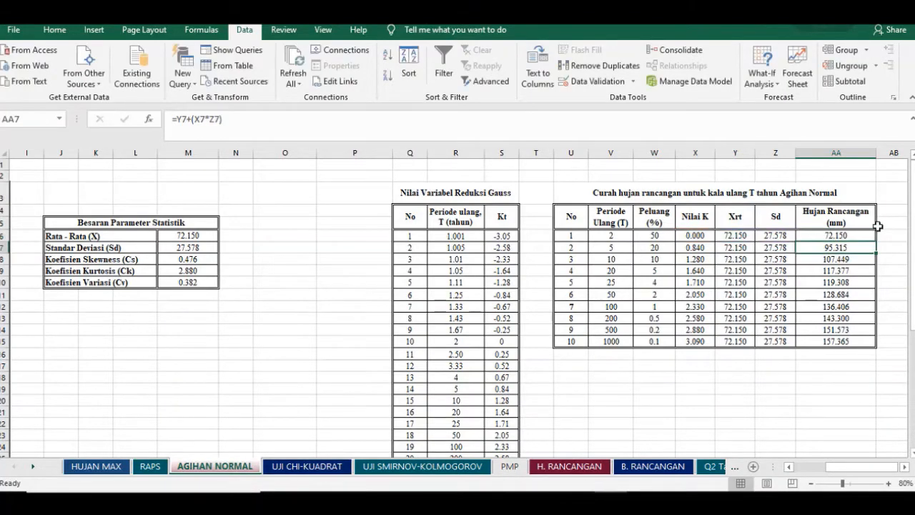
{"action": "left_click", "coordinate": [871, 236]}
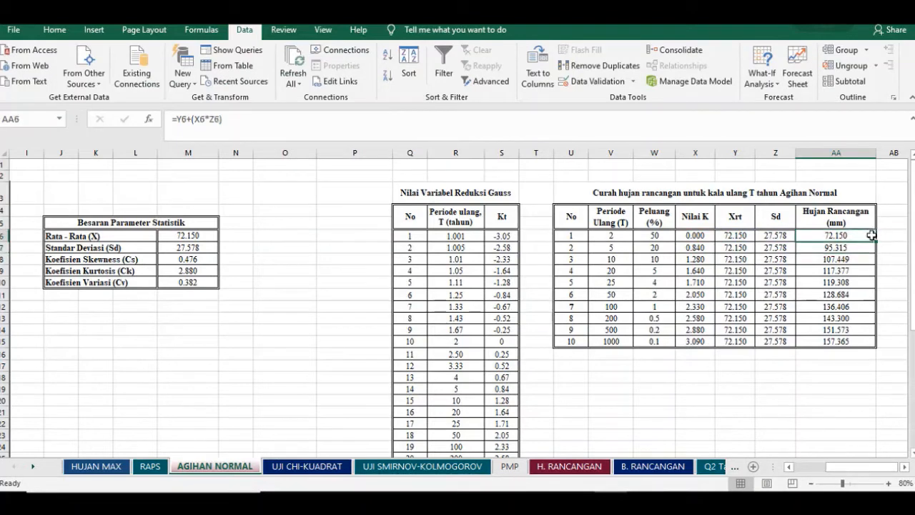
{"action": "left_click_drag", "start_coordinate": [874, 243], "coordinate": [867, 344]}
{"action": "left_click", "coordinate": [829, 323]}
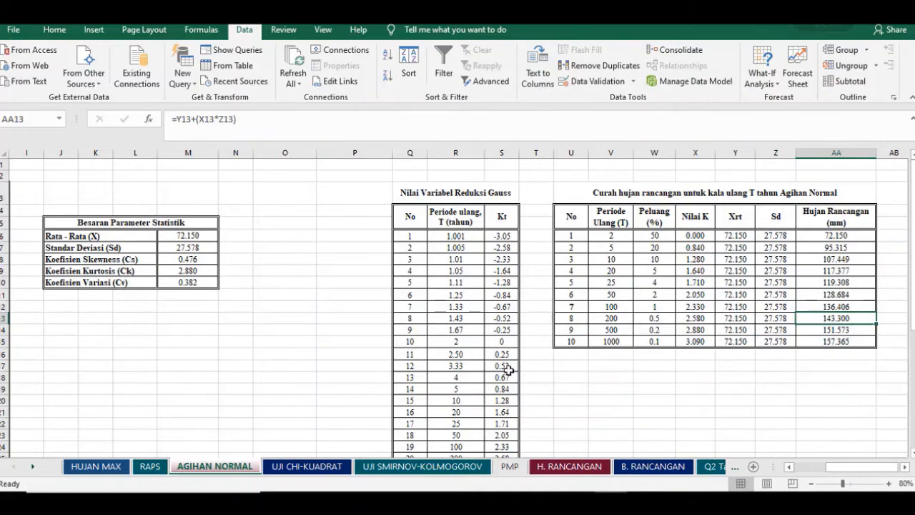
- Return to the start of the AGIHAN NORMAL sheet and switch to the UJI CHI-KUADRAT sheet
{"action": "scroll", "coordinate": [603, 333], "scroll_direction": "down", "scroll_amount": 3}
{"action": "scroll", "coordinate": [602, 332], "scroll_direction": "up", "scroll_amount": 3}
{"action": "left_click_drag", "start_coordinate": [843, 466], "coordinate": [798, 463]}
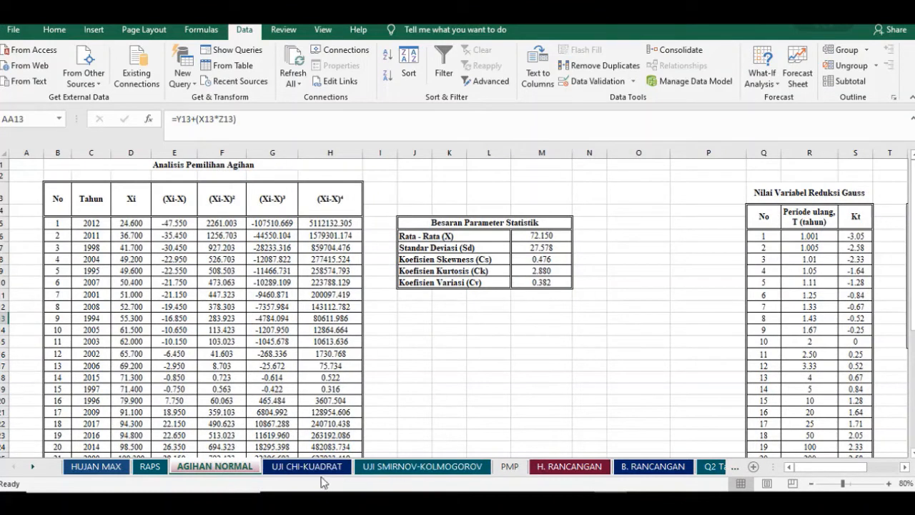
{"action": "left_click", "coordinate": [321, 471]}
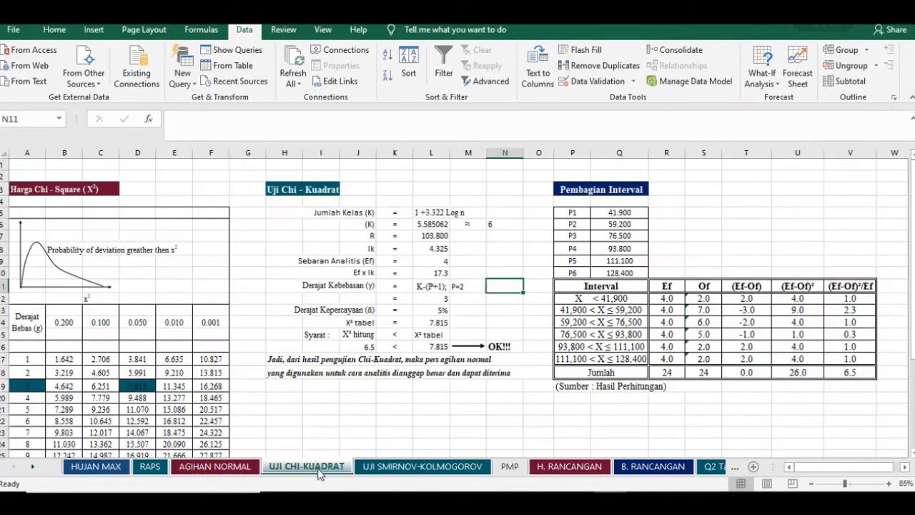
{"action": "left_click", "coordinate": [851, 470]}
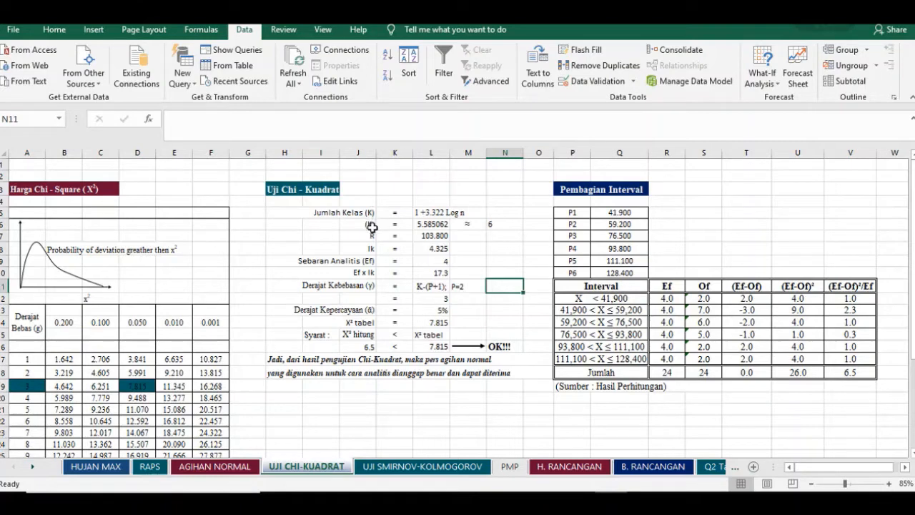
- Examine the R formula in L7 and the Ik formula in L8 of the Uji Chi-Kuadrat calculation
{"action": "left_click", "coordinate": [423, 235]}
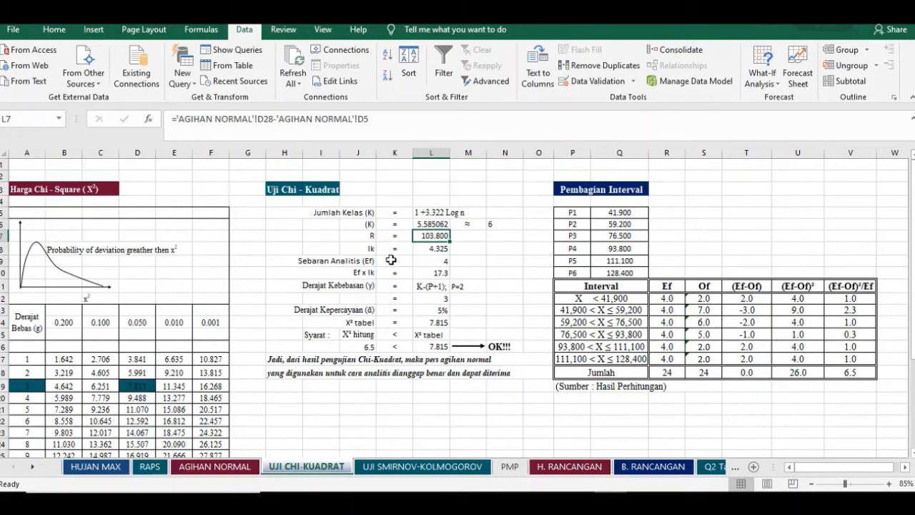
{"action": "left_click", "coordinate": [416, 247]}
{"action": "double_click", "coordinate": [415, 246]}
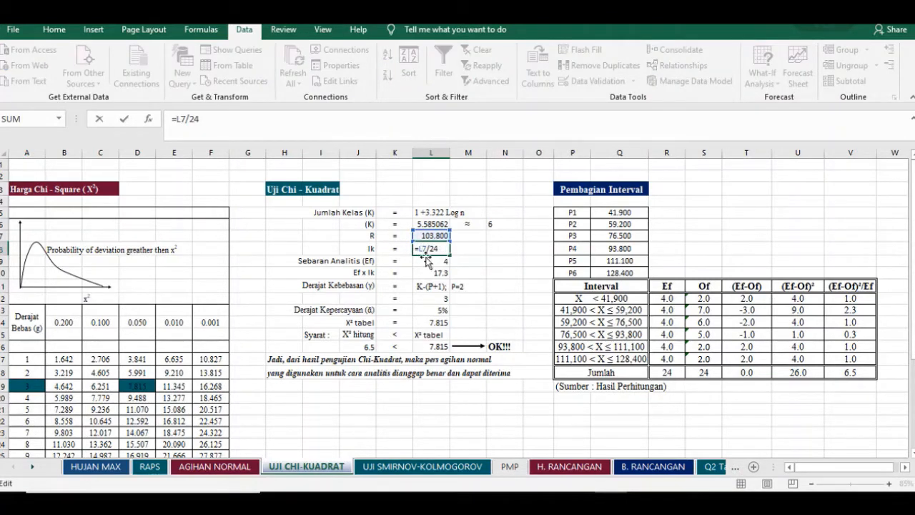
{"action": "left_click", "coordinate": [459, 250]}
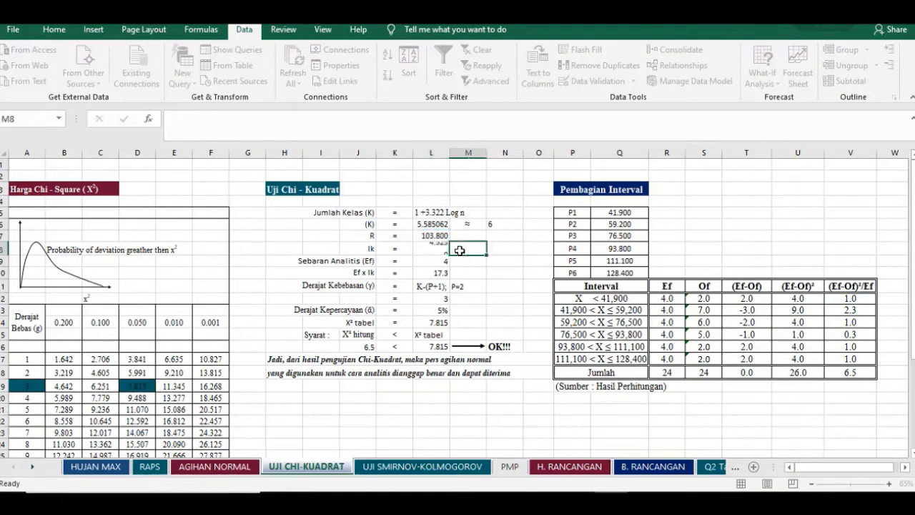
- Examine the Sebaran Analitis (Ef) formula in L9 and the Ef x Ik formula in L10
{"action": "left_click", "coordinate": [433, 264]}
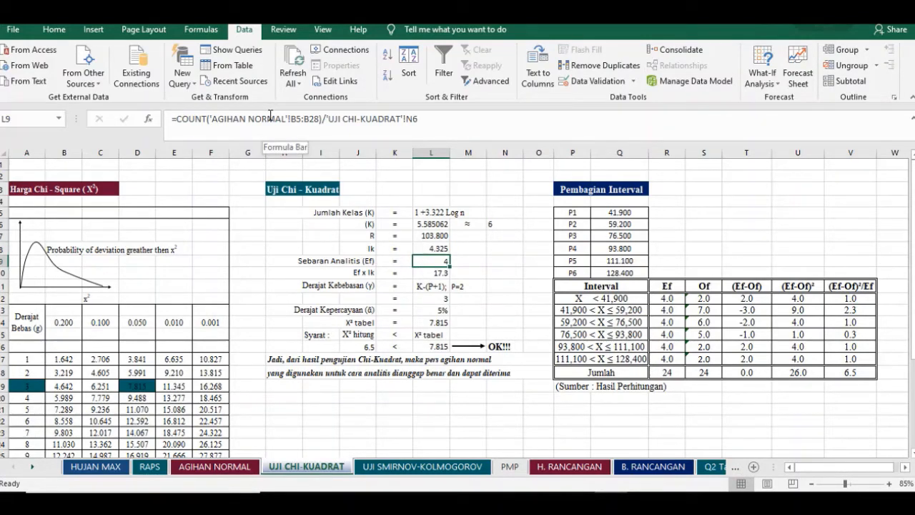
{"action": "double_click", "coordinate": [443, 261]}
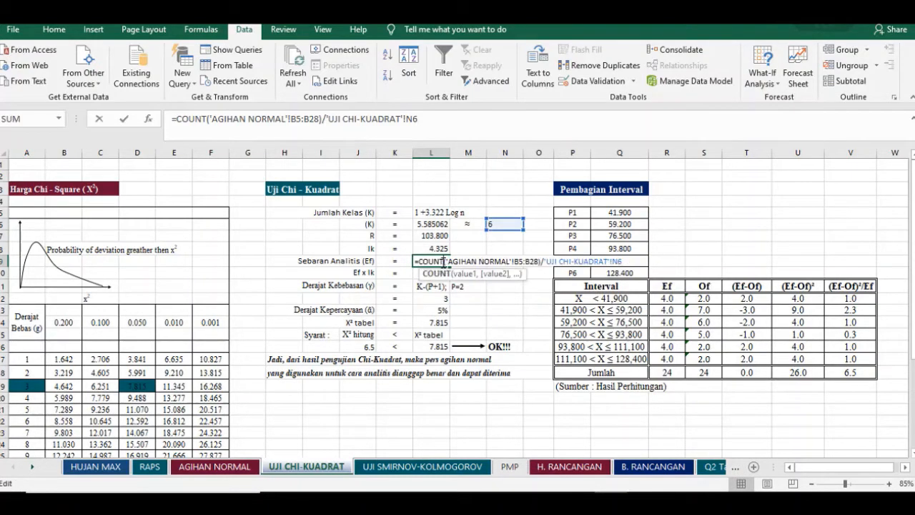
{"action": "key", "text": "Escape"}
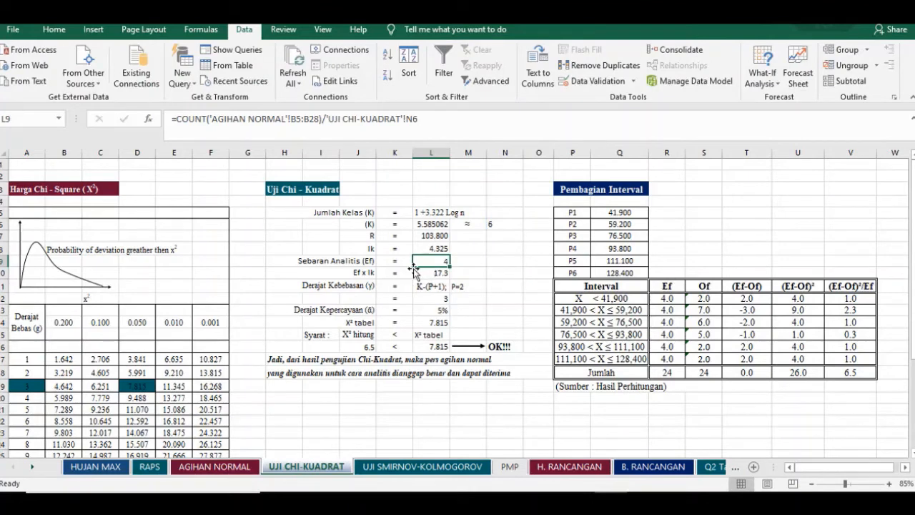
{"action": "left_click", "coordinate": [423, 272]}
{"action": "double_click", "coordinate": [424, 272]}
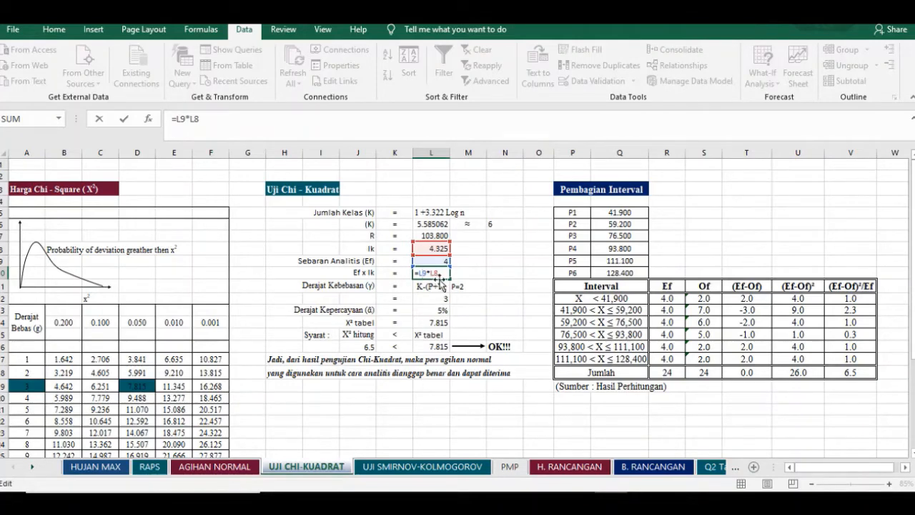
{"action": "key", "text": "Escape"}
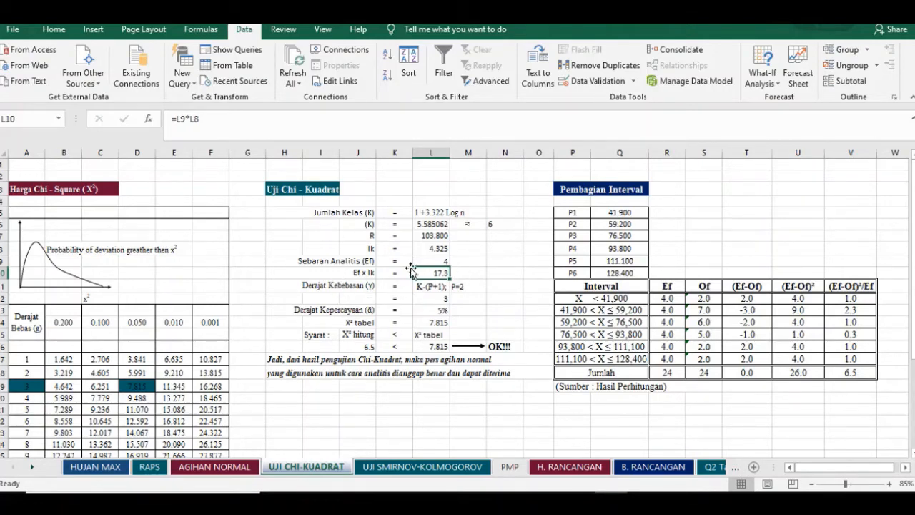
- Examine the Derajat Kebebasan expression and formula in L12 and the Derajat Kepercayaan entry in L13
{"action": "left_click", "coordinate": [314, 286]}
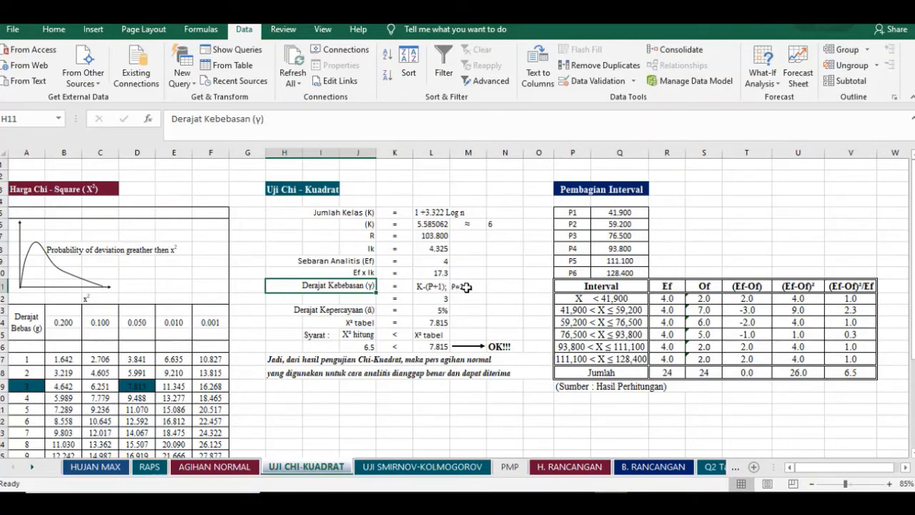
{"action": "left_click", "coordinate": [437, 300]}
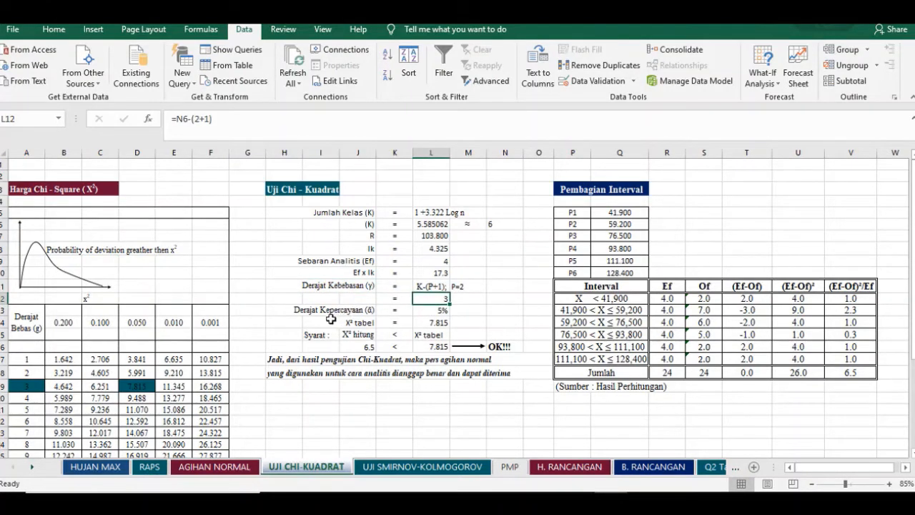
{"action": "left_click", "coordinate": [414, 309]}
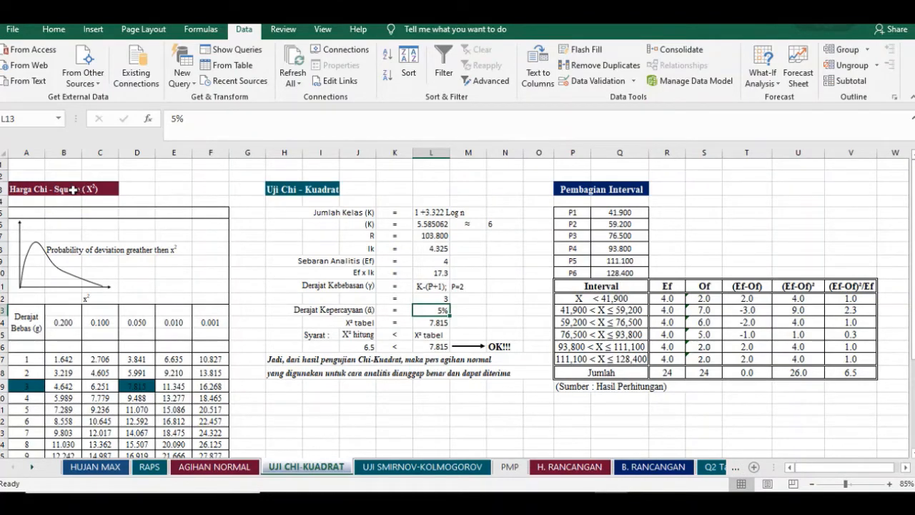
- Look up the critical value for 3 degrees of freedom at 0.050 in the Harga Chi-Square table and review the interval table
{"action": "scroll", "coordinate": [150, 215], "scroll_direction": "down", "scroll_amount": 1}
{"action": "scroll", "coordinate": [129, 229], "scroll_direction": "down", "scroll_amount": 1}
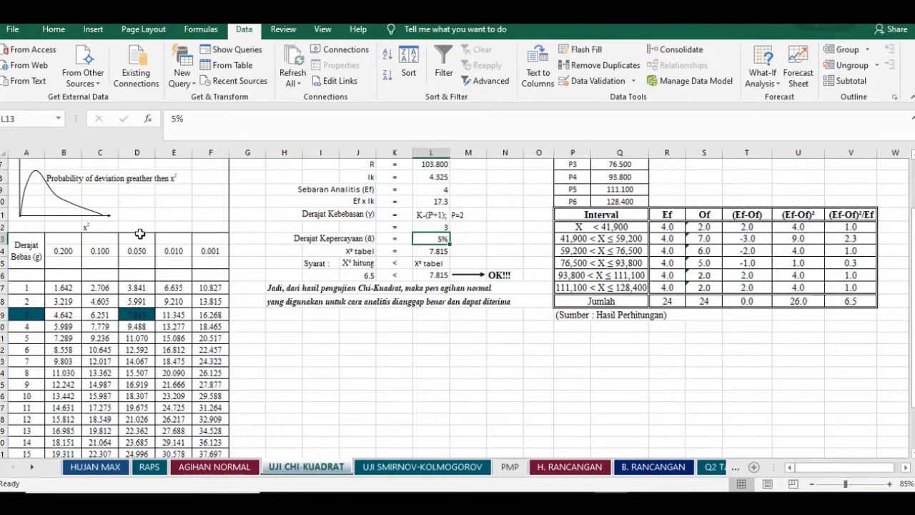
{"action": "scroll", "coordinate": [118, 300], "scroll_direction": "up", "scroll_amount": 1}
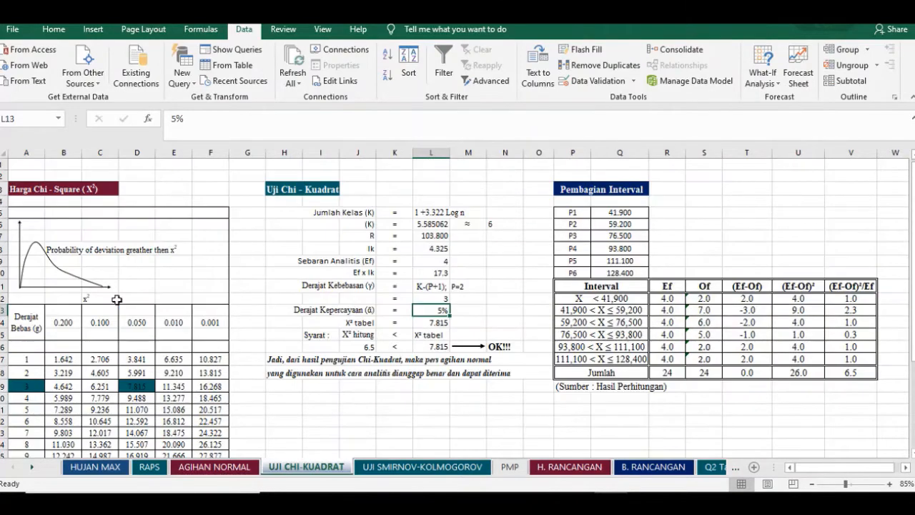
{"action": "scroll", "coordinate": [118, 300], "scroll_direction": "down", "scroll_amount": 1}
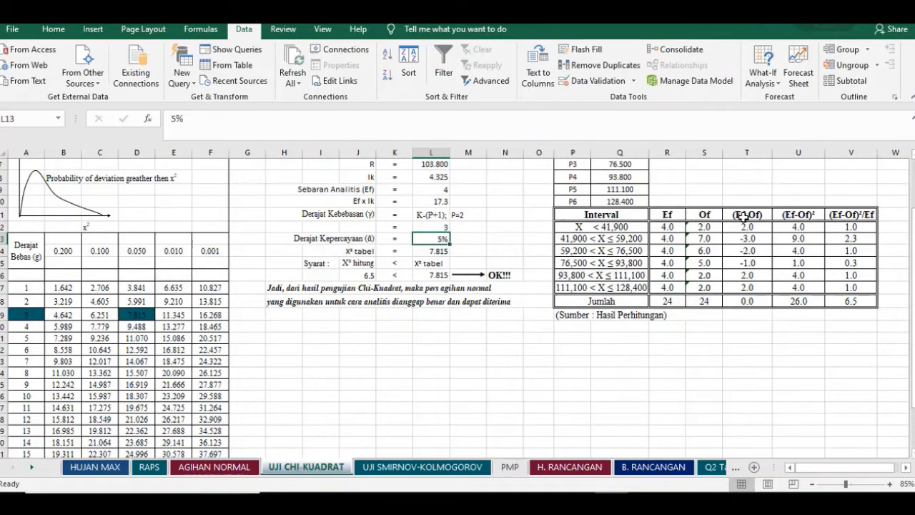
- Highlight the Jumlah Kelas (K) expression cell L5 with yellow fill
{"action": "scroll", "coordinate": [437, 290], "scroll_direction": "up", "scroll_amount": 2}
{"action": "left_click", "coordinate": [438, 213]}
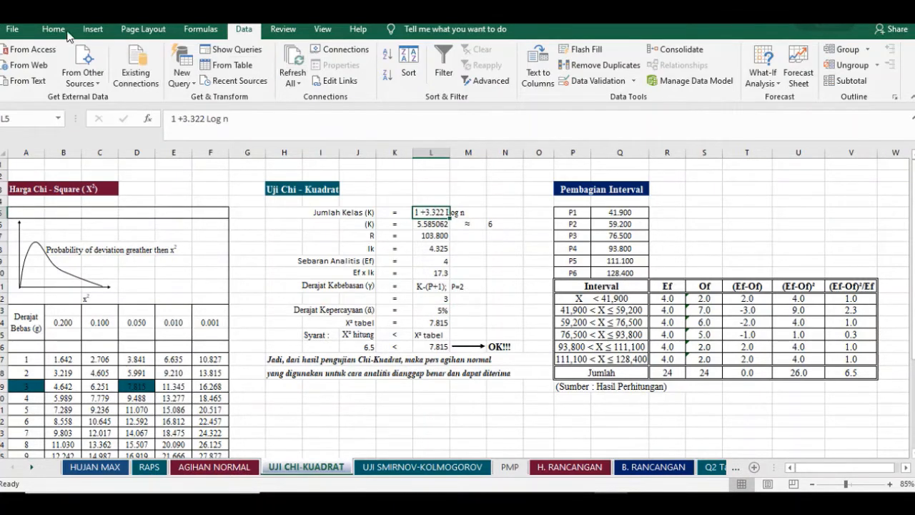
{"action": "left_click", "coordinate": [65, 32]}
{"action": "left_click", "coordinate": [199, 75]}
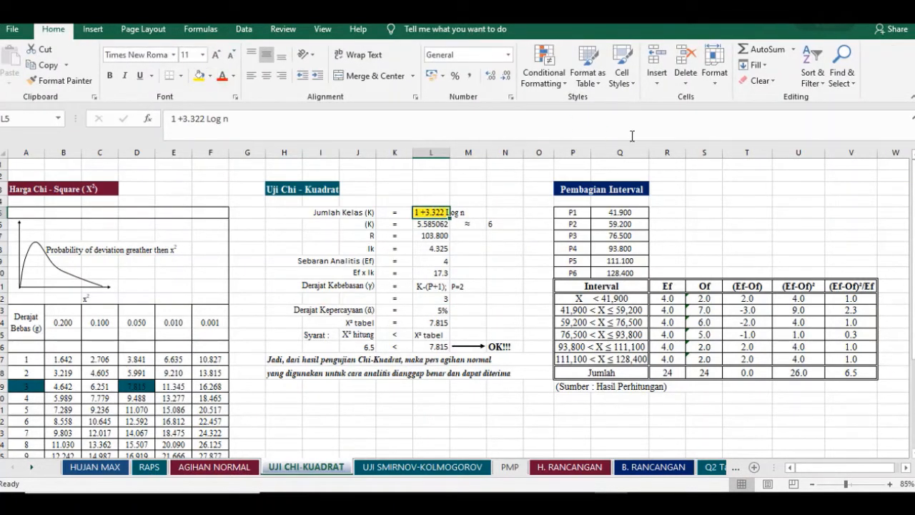
{"action": "left_click", "coordinate": [452, 200]}
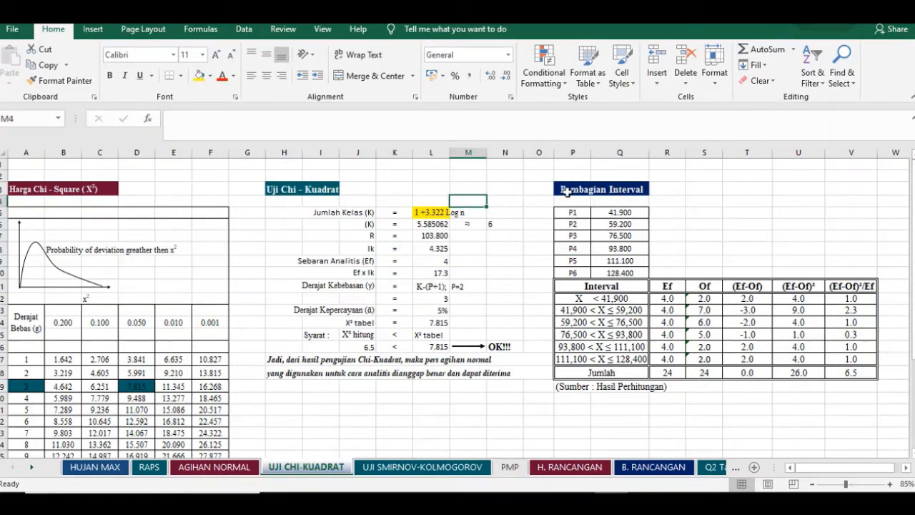
- Compare the P1 to P6 rows of the Pembagian Interval table with the rounded class count in N6
{"action": "left_click_drag", "start_coordinate": [586, 188], "coordinate": [630, 275]}
{"action": "left_click", "coordinate": [504, 224]}
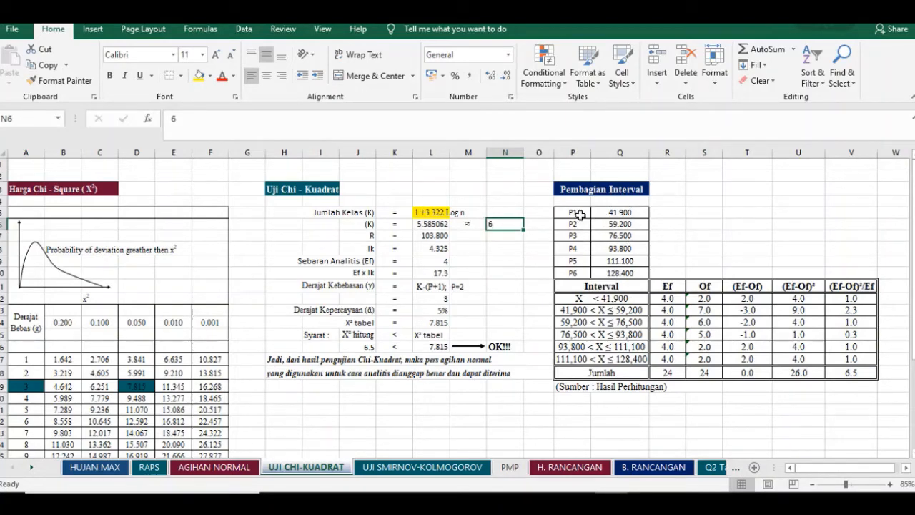
{"action": "left_click", "coordinate": [452, 236]}
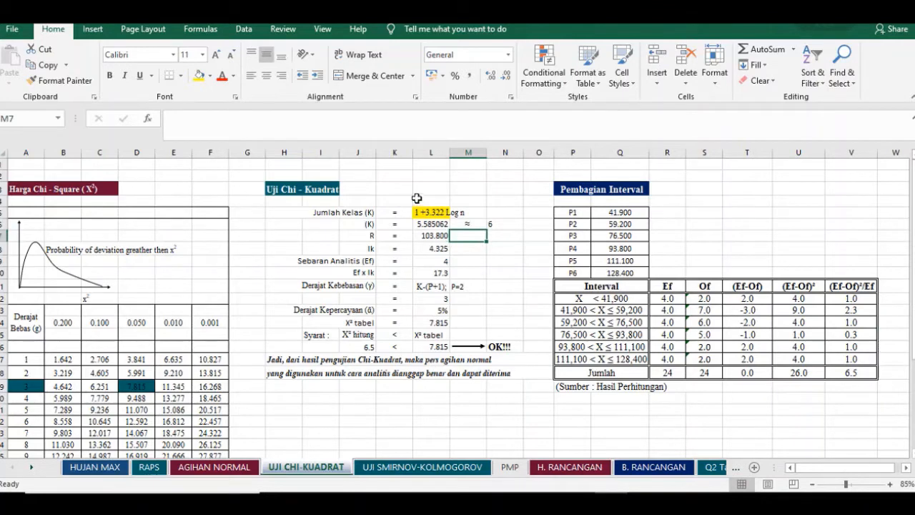
- Extend the yellow fill across L5:M5 to cover the whole Jumlah Kelas expression
{"action": "left_click_drag", "start_coordinate": [437, 212], "coordinate": [476, 212]}
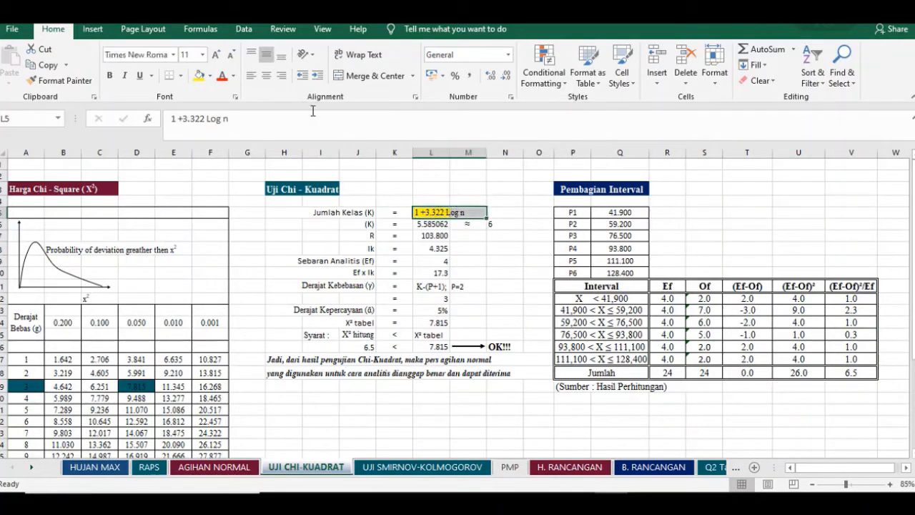
{"action": "left_click", "coordinate": [199, 75]}
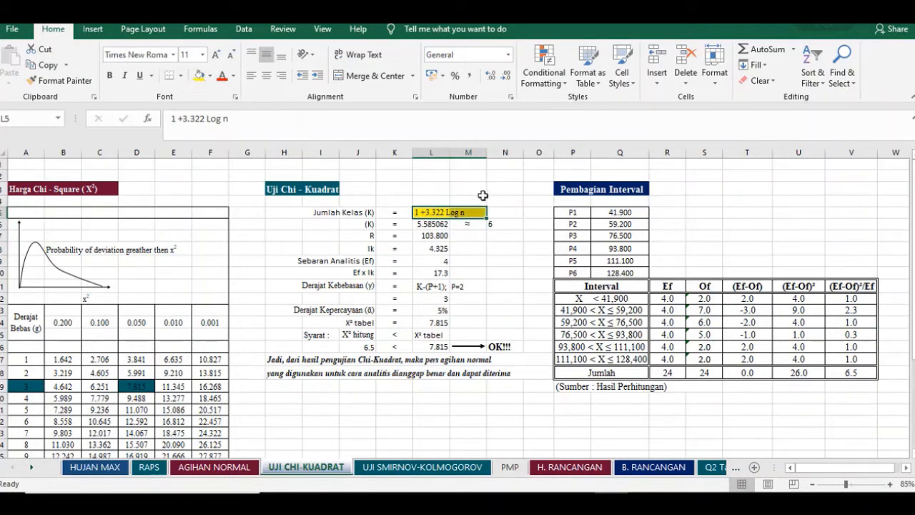
{"action": "left_click", "coordinate": [468, 248]}
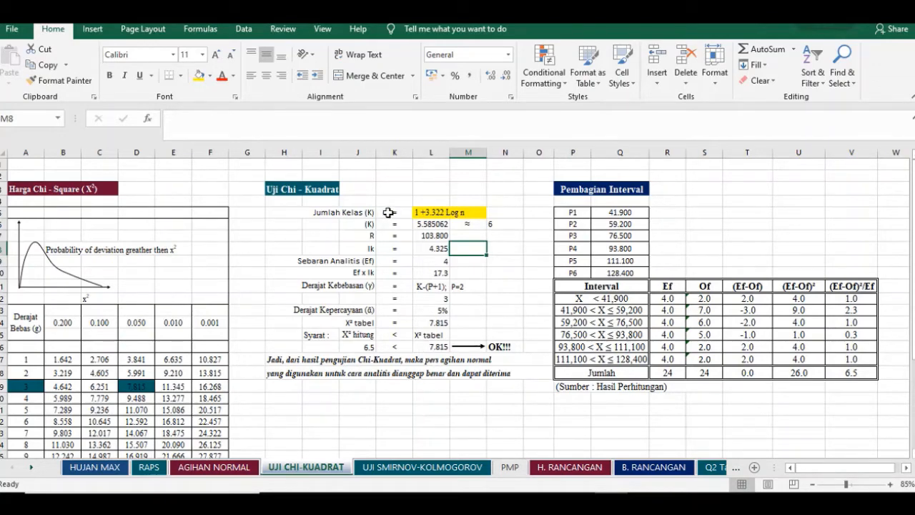
- Examine the class count formula in L6 and the number of data, 24, inside its LOG function
{"action": "left_click", "coordinate": [435, 224]}
{"action": "double_click", "coordinate": [435, 224]}
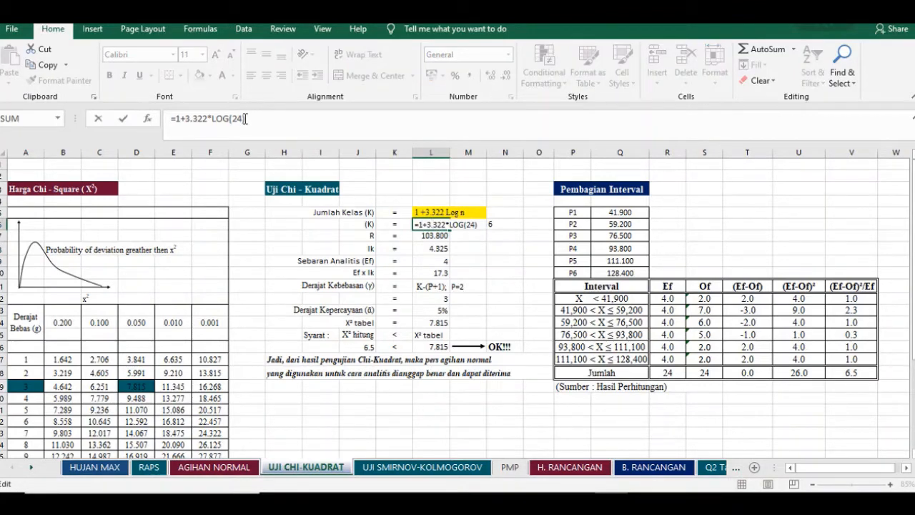
{"action": "left_click_drag", "start_coordinate": [233, 117], "coordinate": [245, 123]}
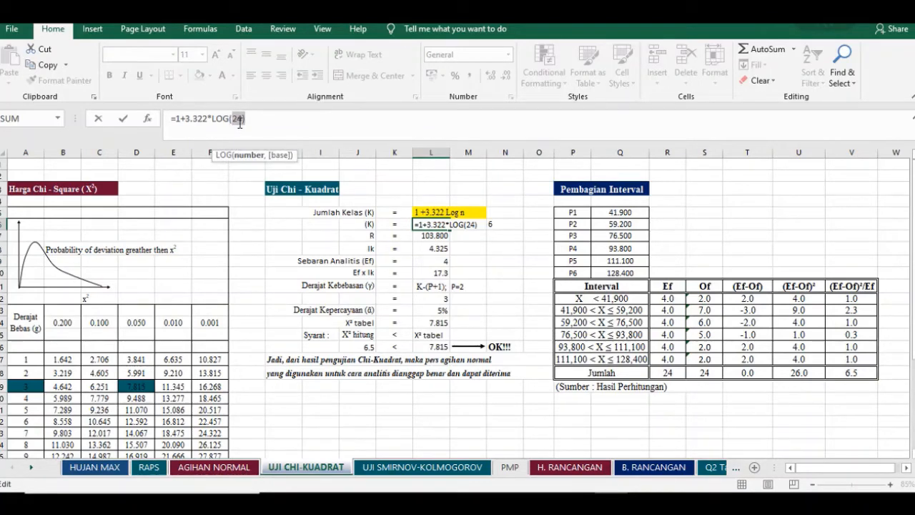
{"action": "key", "text": "Return"}
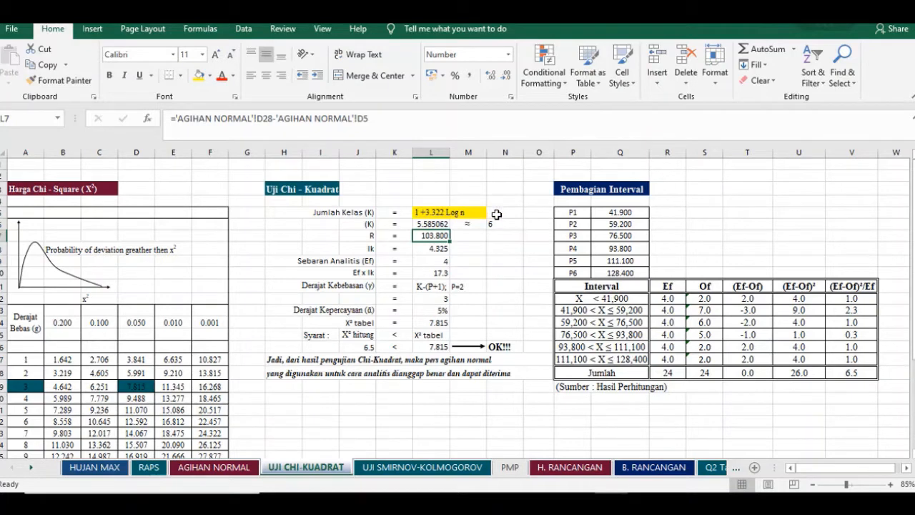
- Trace the R formula in L7 to the Xi values in D28 and D5 on the AGIHAN NORMAL sheet
{"action": "left_click", "coordinate": [464, 247]}
{"action": "left_click", "coordinate": [417, 235]}
{"action": "double_click", "coordinate": [434, 236]}
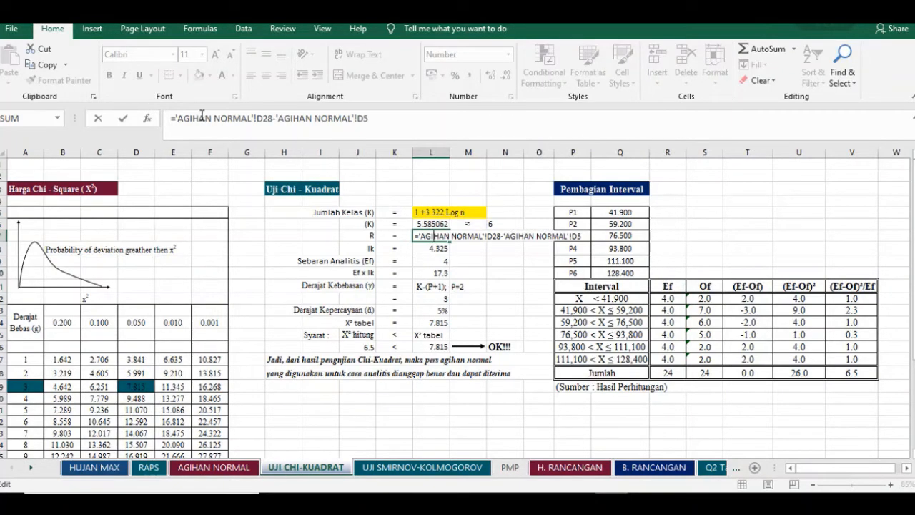
{"action": "left_click", "coordinate": [190, 467]}
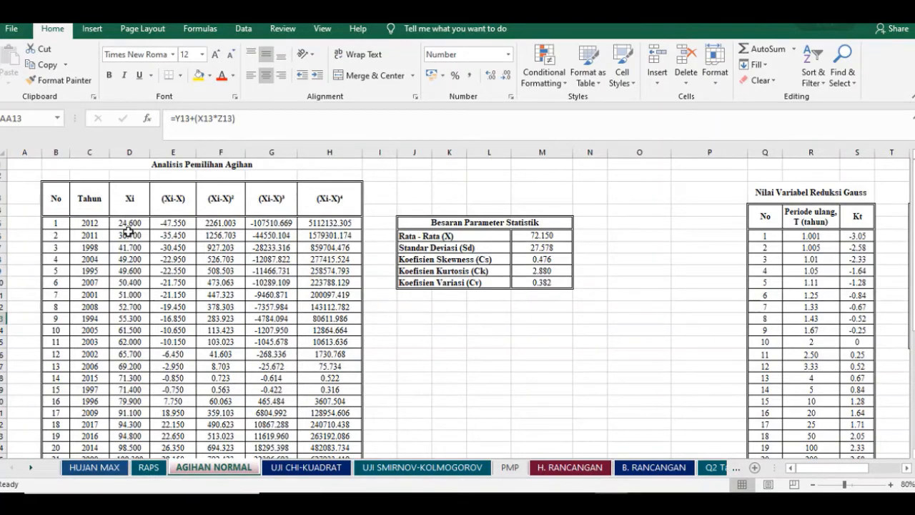
{"action": "scroll", "coordinate": [129, 228], "scroll_direction": "down", "scroll_amount": 2}
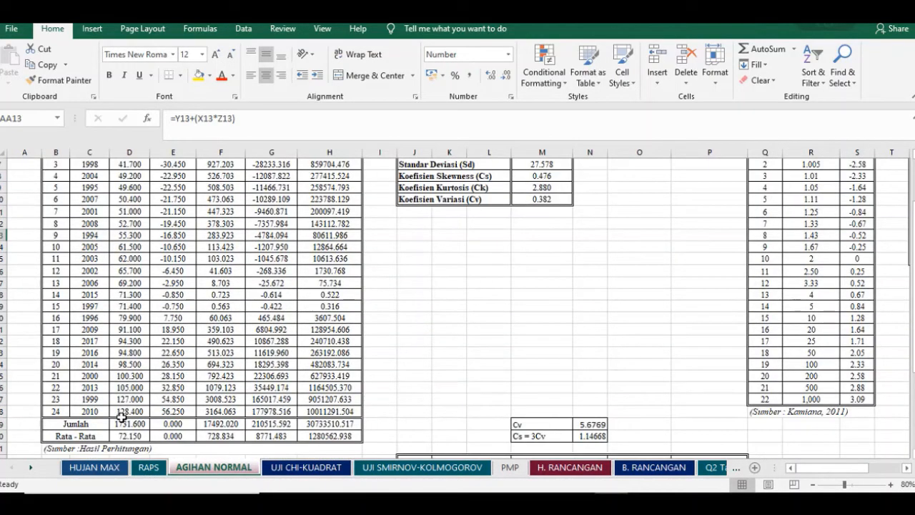
- Return to the UJI CHI-KUADRAT sheet and examine the Ik formula in L8
{"action": "scroll", "coordinate": [139, 304], "scroll_direction": "up", "scroll_amount": 2}
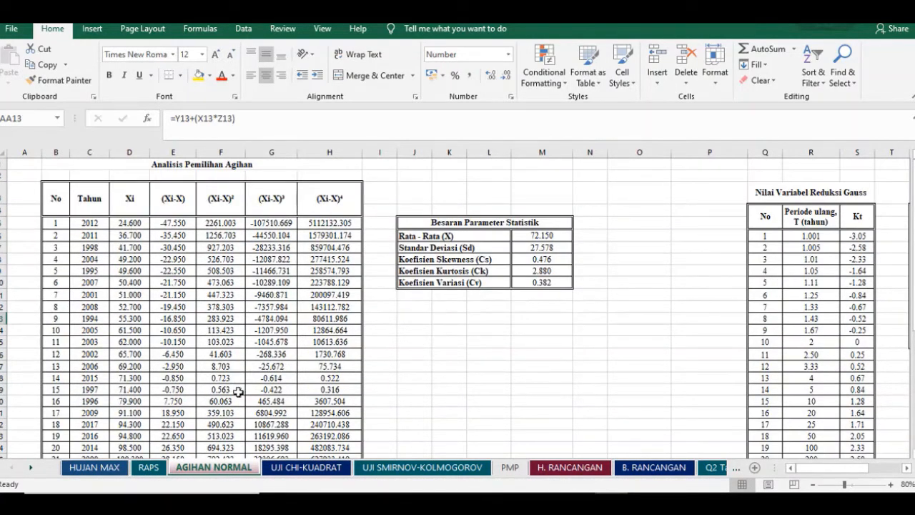
{"action": "left_click", "coordinate": [306, 467]}
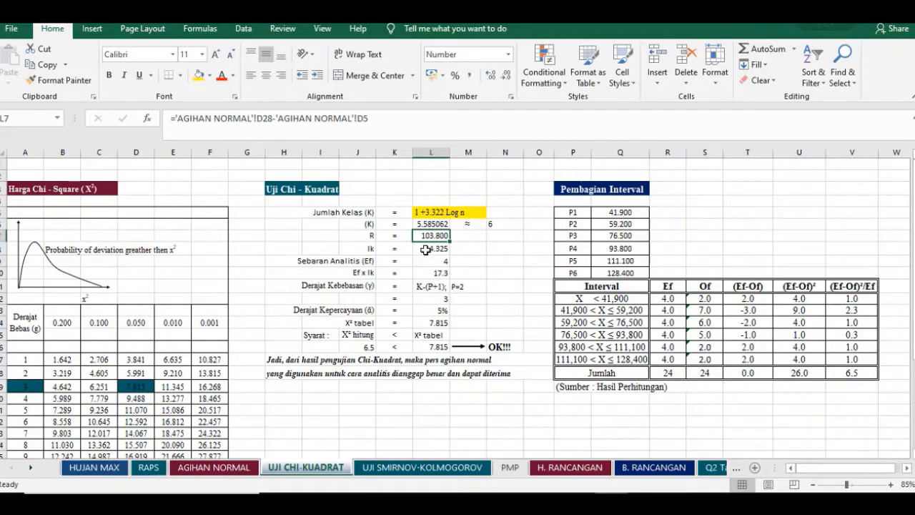
{"action": "left_click", "coordinate": [425, 249]}
{"action": "double_click", "coordinate": [425, 250]}
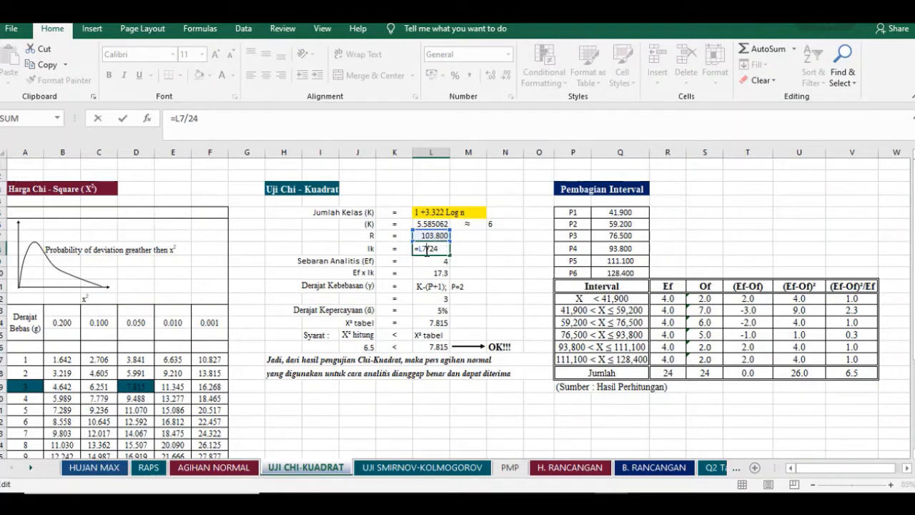
{"action": "key", "text": "Escape"}
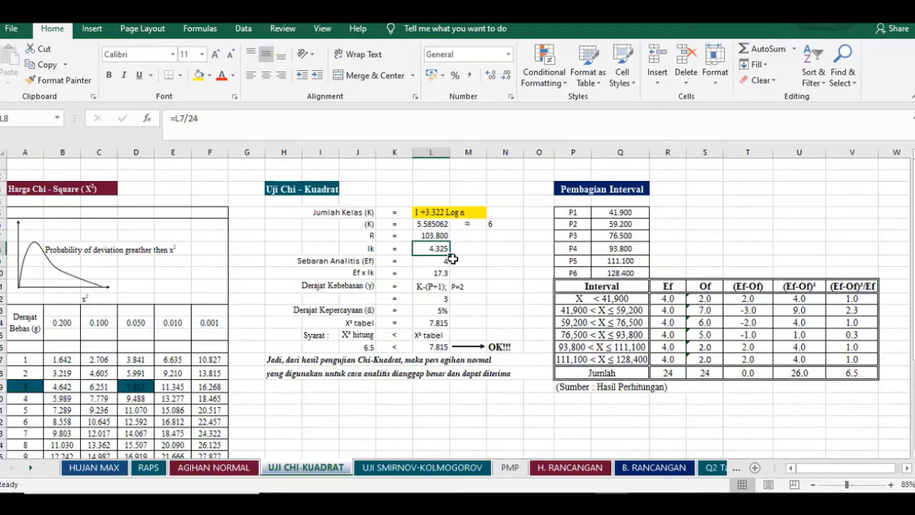
- Examine the Sebaran Analitis (Ef) formula in L9 and the Derajat Kebebasan formula in L12
{"action": "left_click", "coordinate": [427, 261]}
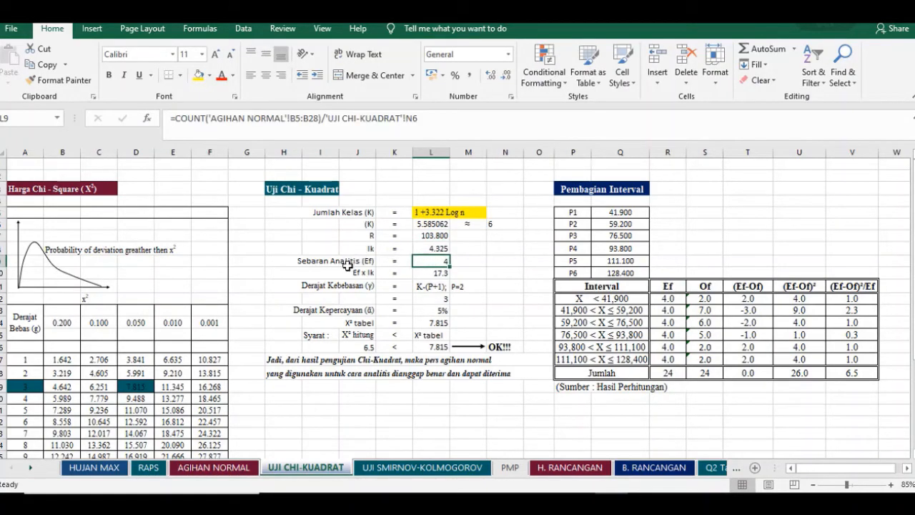
{"action": "double_click", "coordinate": [424, 258]}
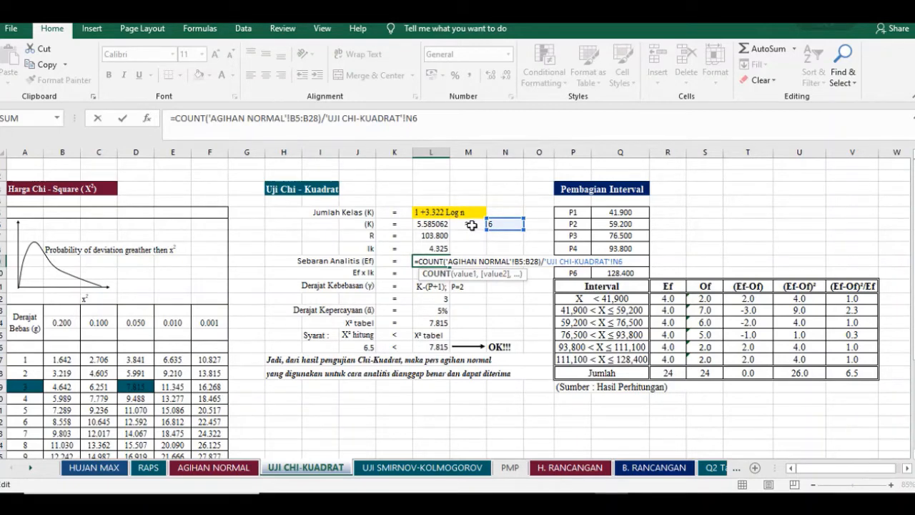
{"action": "key", "text": "Return"}
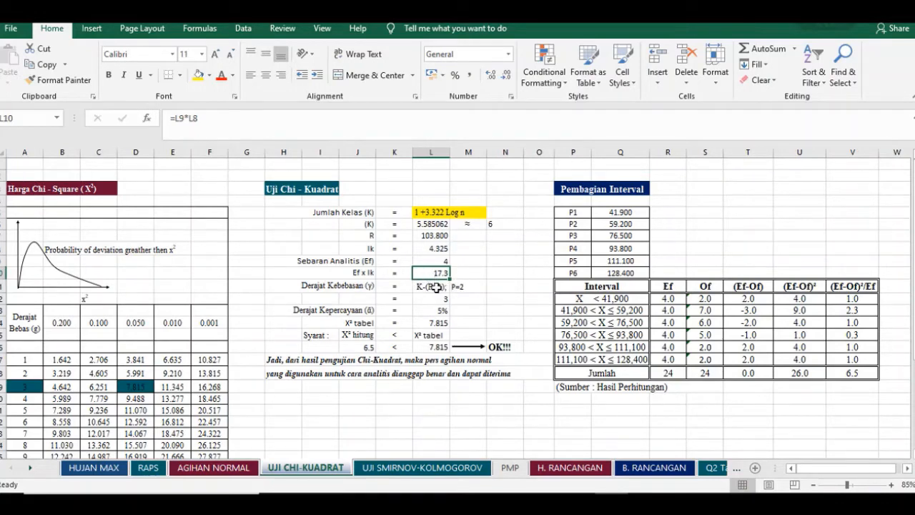
{"action": "double_click", "coordinate": [437, 299]}
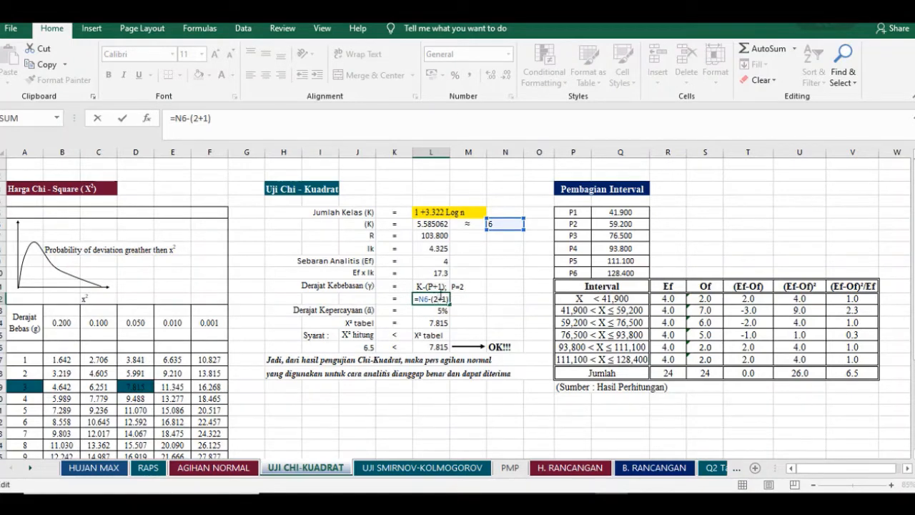
{"action": "key", "text": "Return"}
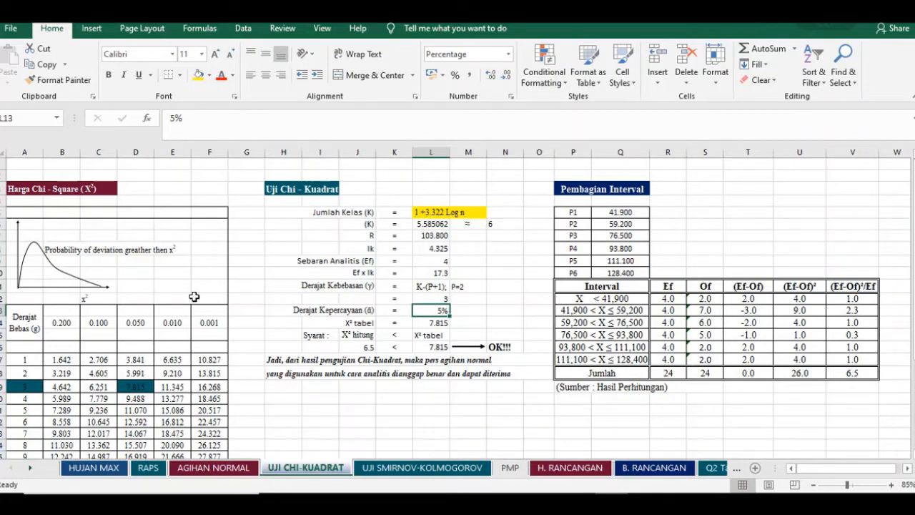
- Locate the row for 3 degrees of freedom in the Harga Chi-Square table's Derajat Bebas column
{"action": "left_click", "coordinate": [439, 337]}
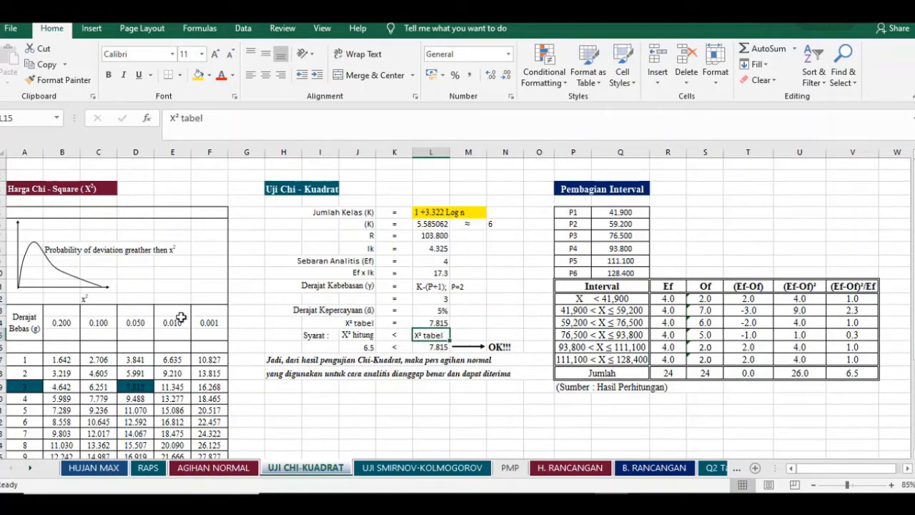
{"action": "left_click", "coordinate": [469, 313]}
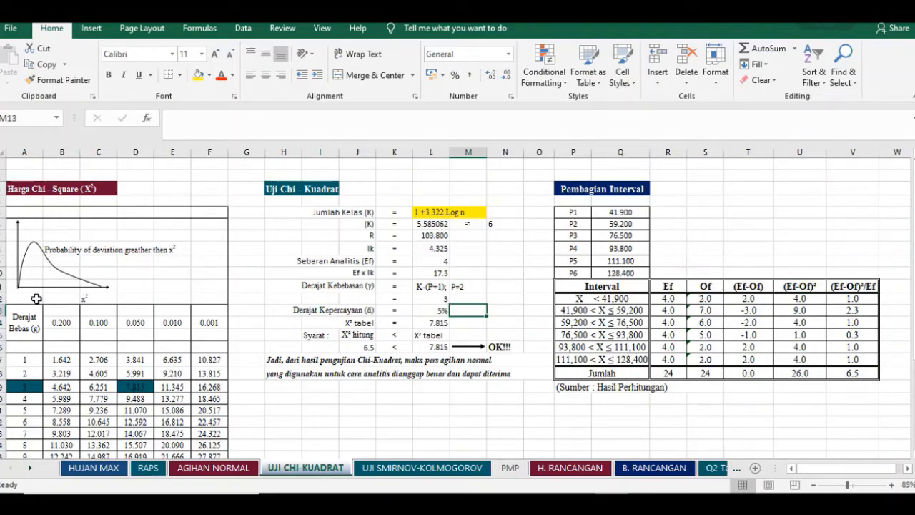
{"action": "scroll", "coordinate": [36, 299], "scroll_direction": "down", "scroll_amount": 1}
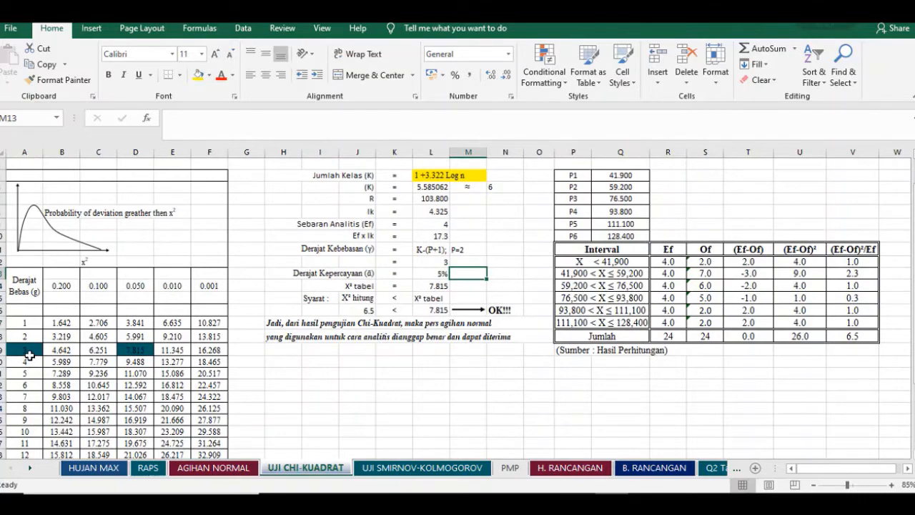
{"action": "left_click", "coordinate": [32, 348]}
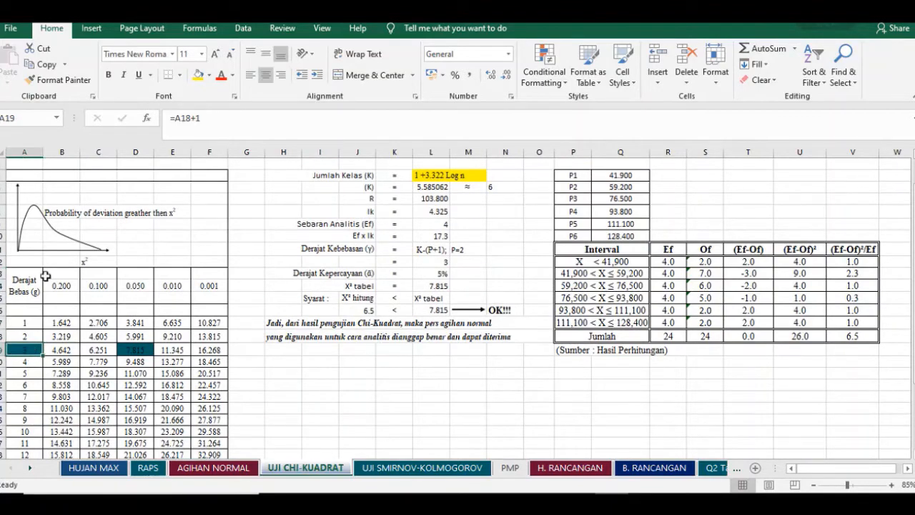
{"action": "scroll", "coordinate": [30, 321], "scroll_direction": "down", "scroll_amount": 2}
{"action": "scroll", "coordinate": [28, 293], "scroll_direction": "up", "scroll_amount": 1}
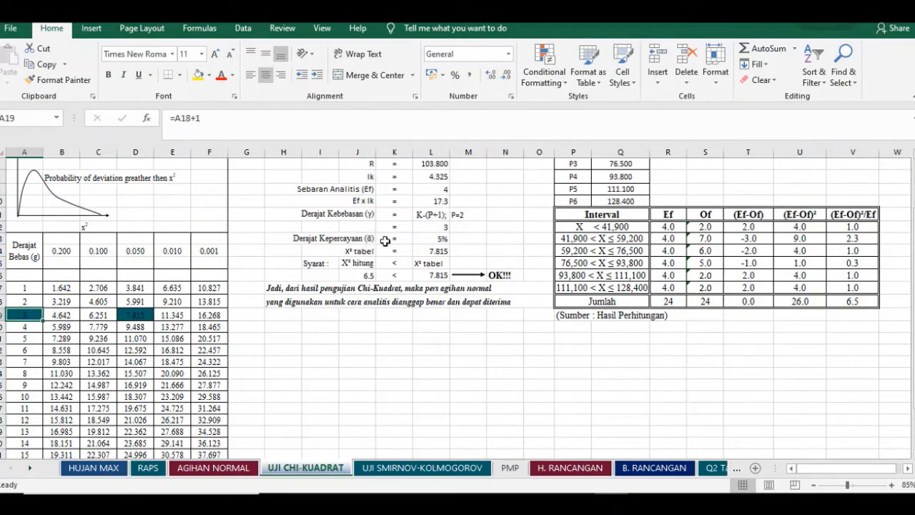
- Highlight the 0.050 heading in D14 with yellow fill and locate the matching X² tabel value in D19
{"action": "left_click", "coordinate": [136, 250]}
{"action": "left_click", "coordinate": [201, 80]}
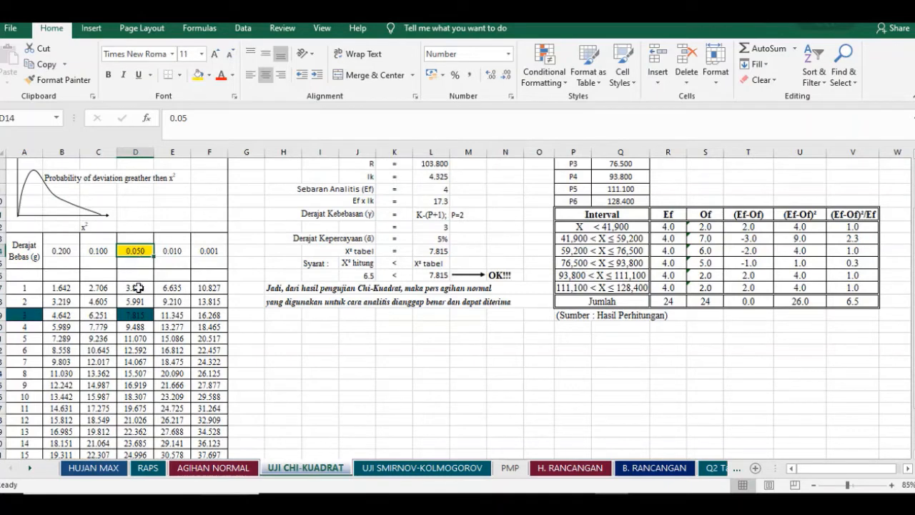
{"action": "left_click", "coordinate": [140, 314]}
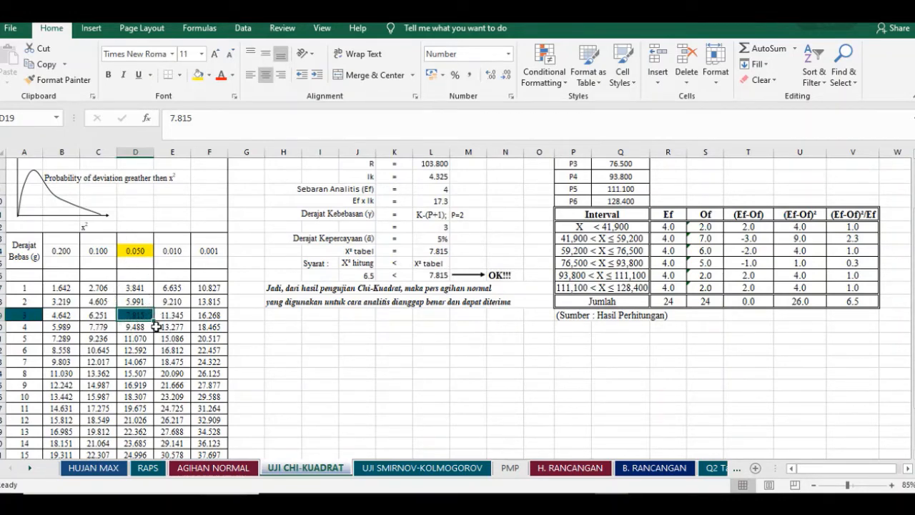
- Check which cell of the interval table the X² hitung value in J16 refers to
{"action": "scroll", "coordinate": [622, 235], "scroll_direction": "up", "scroll_amount": 1}
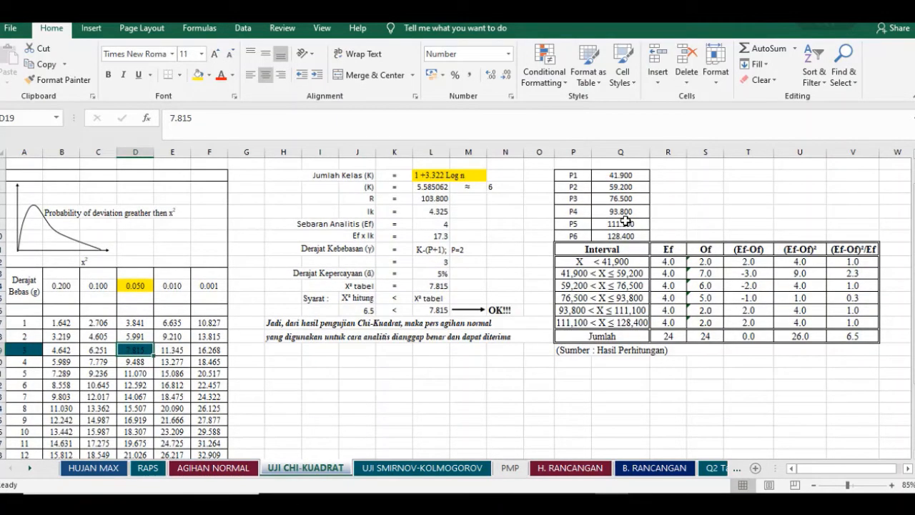
{"action": "scroll", "coordinate": [625, 221], "scroll_direction": "up", "scroll_amount": 1}
{"action": "scroll", "coordinate": [562, 243], "scroll_direction": "down", "scroll_amount": 1}
{"action": "left_click", "coordinate": [364, 310]}
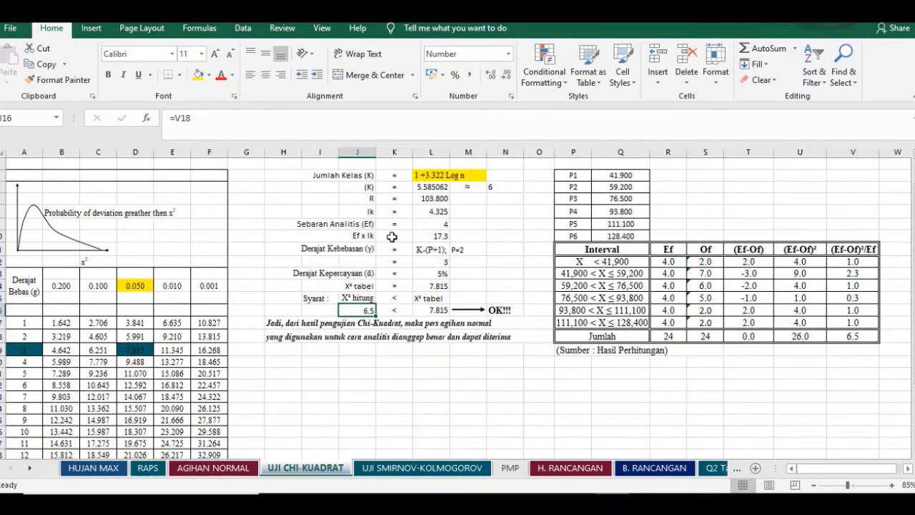
{"action": "left_click", "coordinate": [468, 361]}
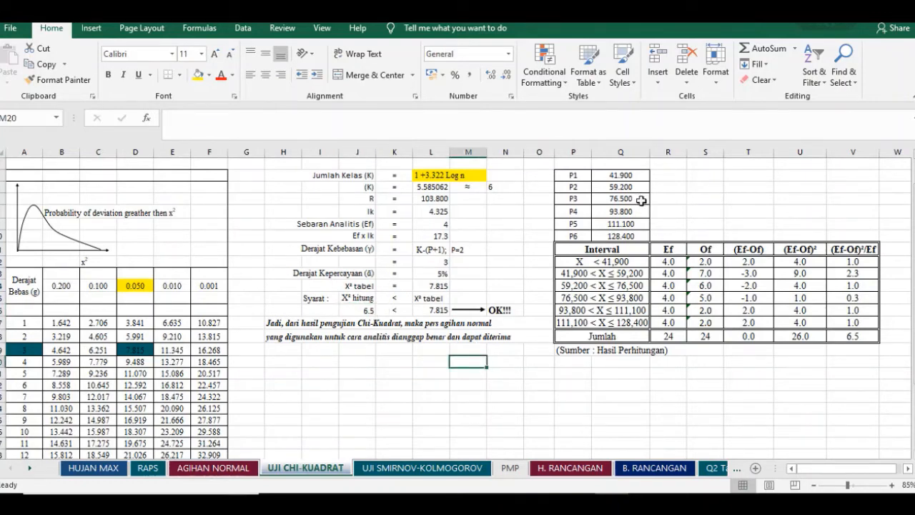
{"action": "scroll", "coordinate": [709, 240], "scroll_direction": "up", "scroll_amount": 1}
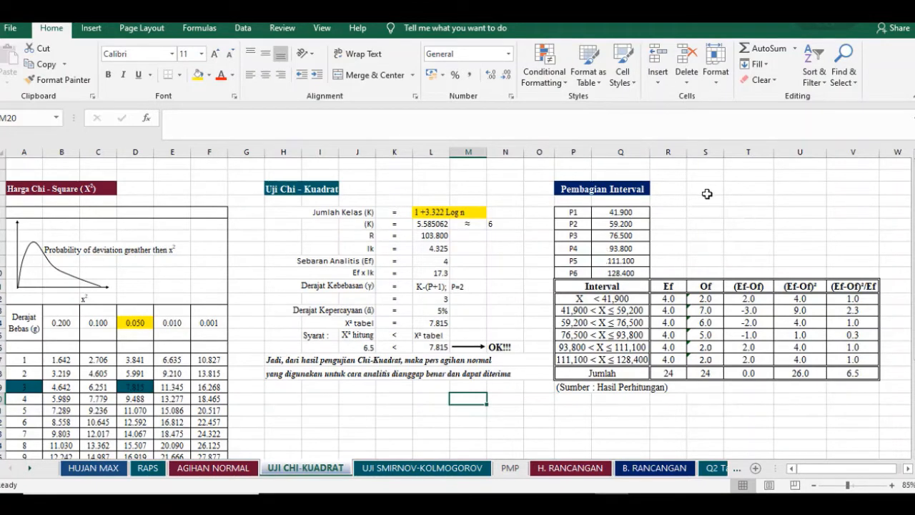
- Review the Pembagian Interval table from P1 to P6 and the P1 formula in Q5
{"action": "left_click", "coordinate": [624, 210]}
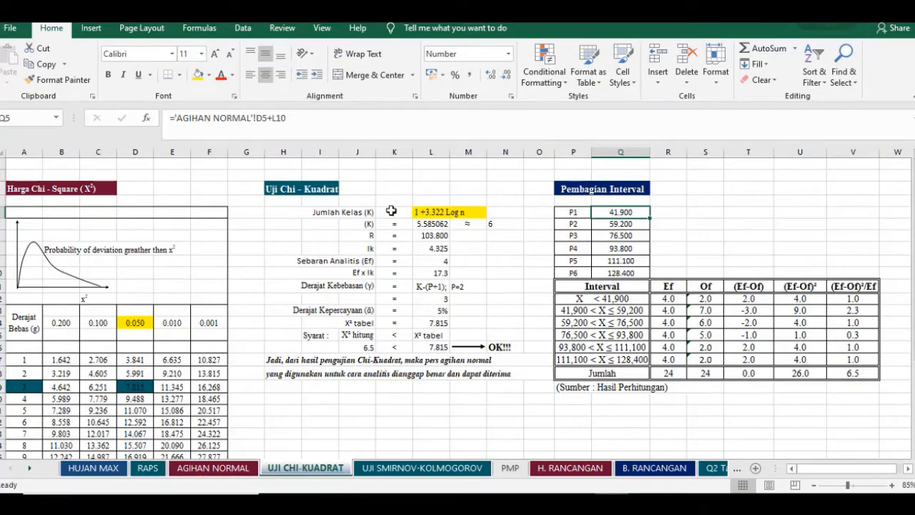
{"action": "left_click", "coordinate": [600, 189]}
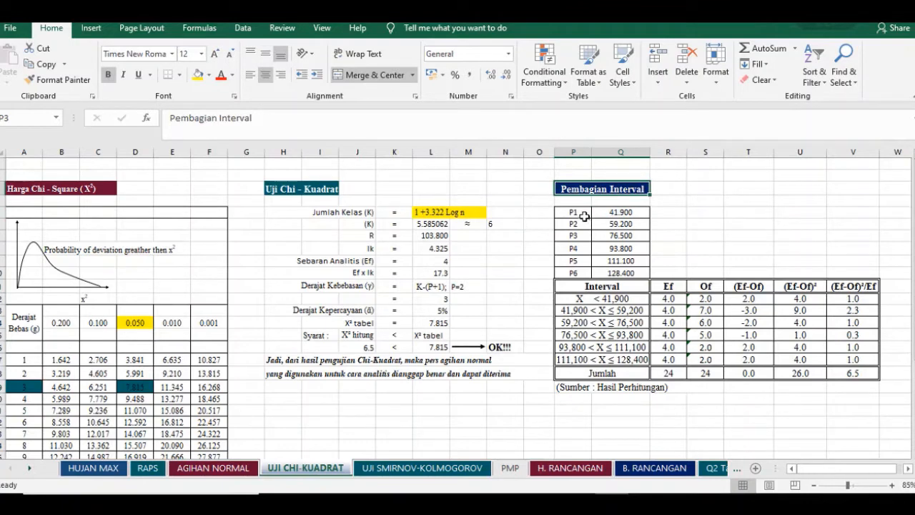
{"action": "left_click_drag", "start_coordinate": [579, 212], "coordinate": [613, 273]}
{"action": "left_click", "coordinate": [622, 213]}
- Number the P1 to P6 rows of Pembagian Interval from 1 to 6 in R5:R10
{"action": "left_click", "coordinate": [672, 213]}
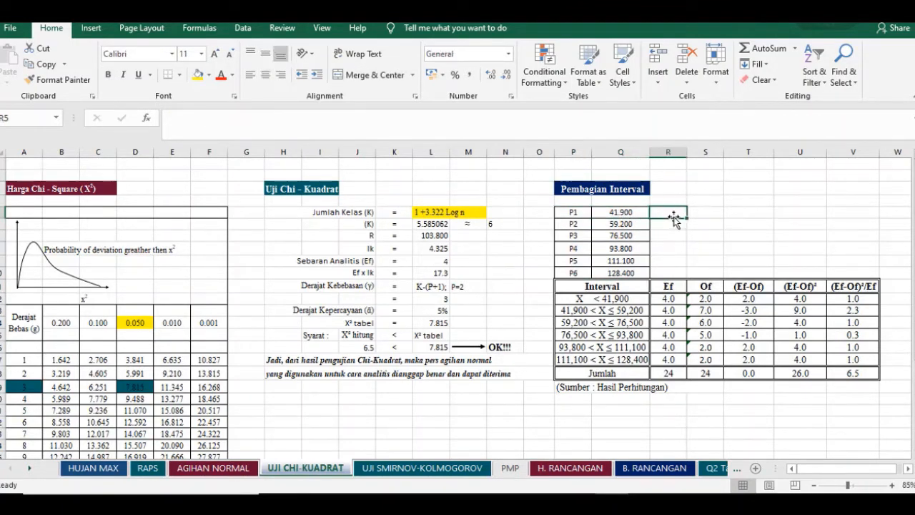
{"action": "type", "text": "1"}
{"action": "left_click_drag", "start_coordinate": [689, 218], "coordinate": [692, 276]}
{"action": "left_click", "coordinate": [637, 273]}
- Examine the interval limit formulas for P1 to P6 in Q5:Q10 and trace their references to Ef x Ik in L10
{"action": "left_click", "coordinate": [636, 213]}
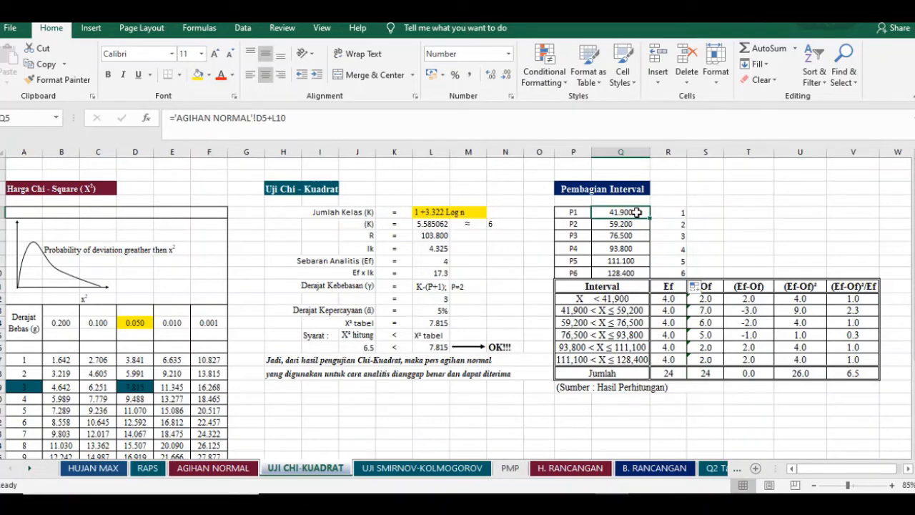
{"action": "double_click", "coordinate": [637, 212]}
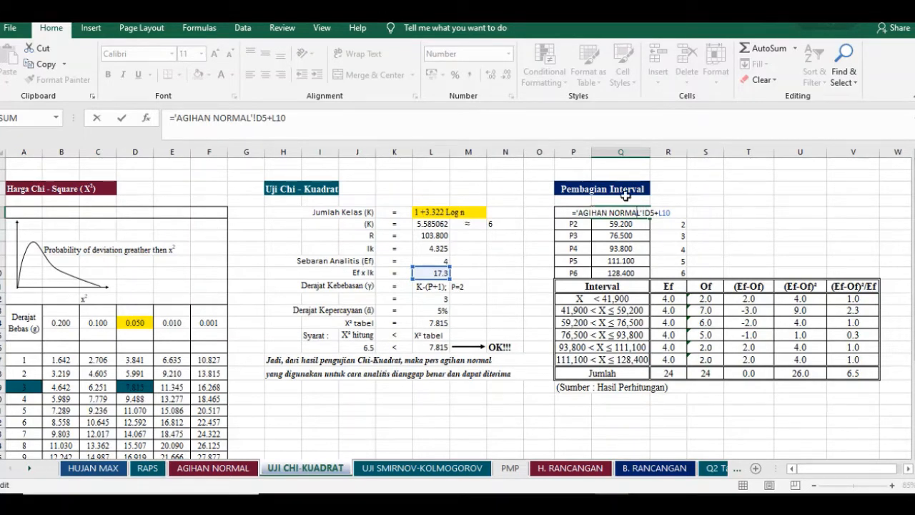
{"action": "key", "text": "Return"}
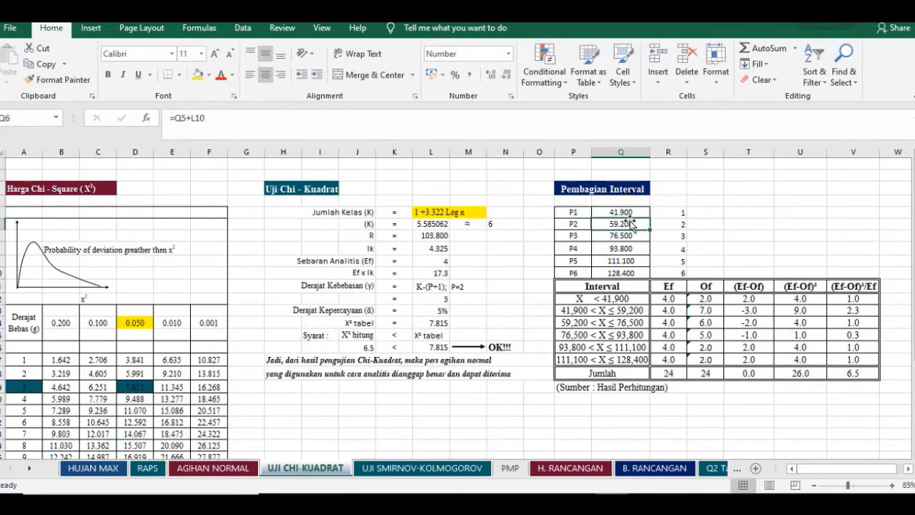
{"action": "double_click", "coordinate": [630, 224]}
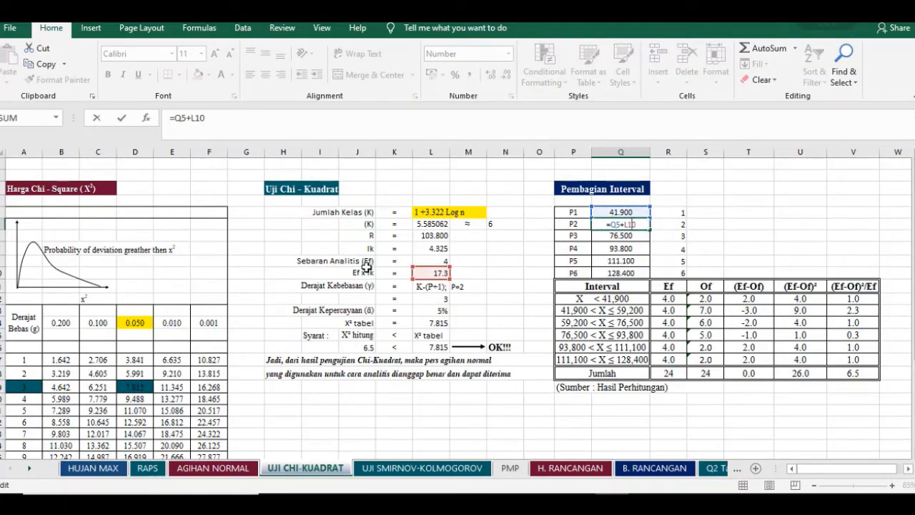
{"action": "key", "text": "Return"}
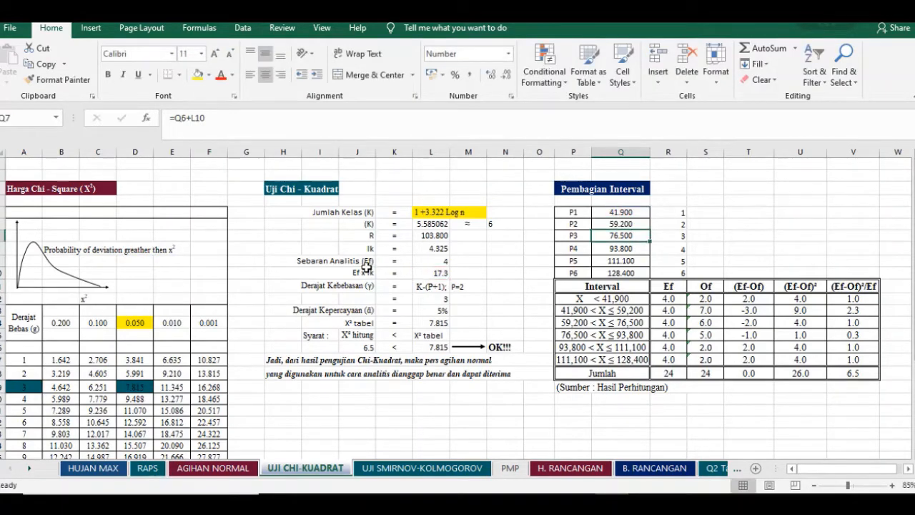
{"action": "double_click", "coordinate": [619, 234]}
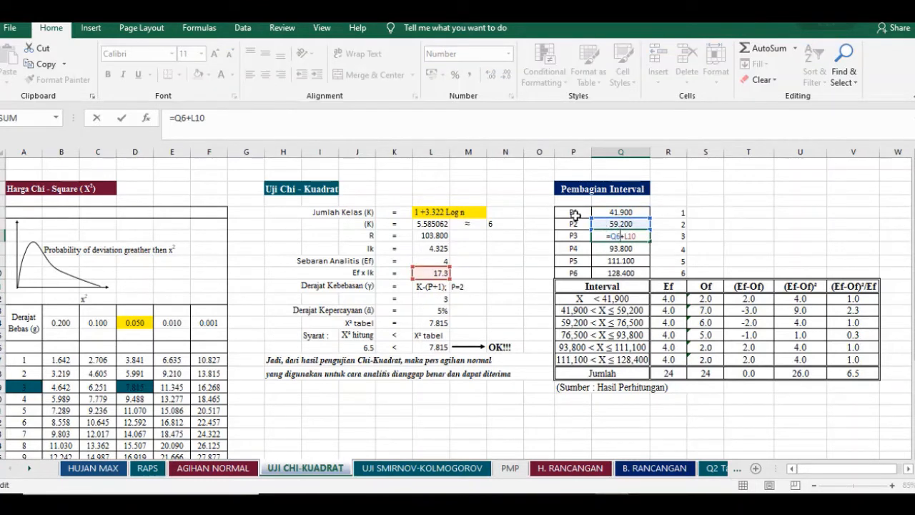
{"action": "key", "text": "Return"}
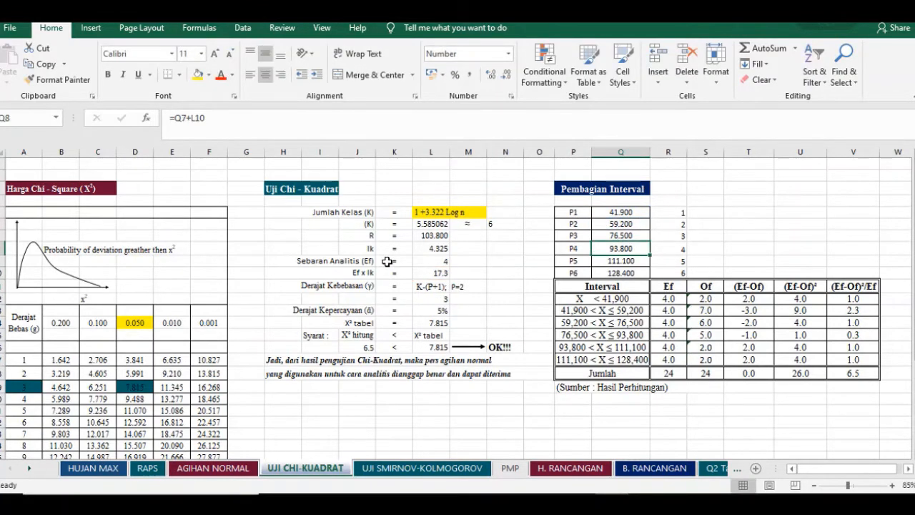
{"action": "double_click", "coordinate": [619, 248]}
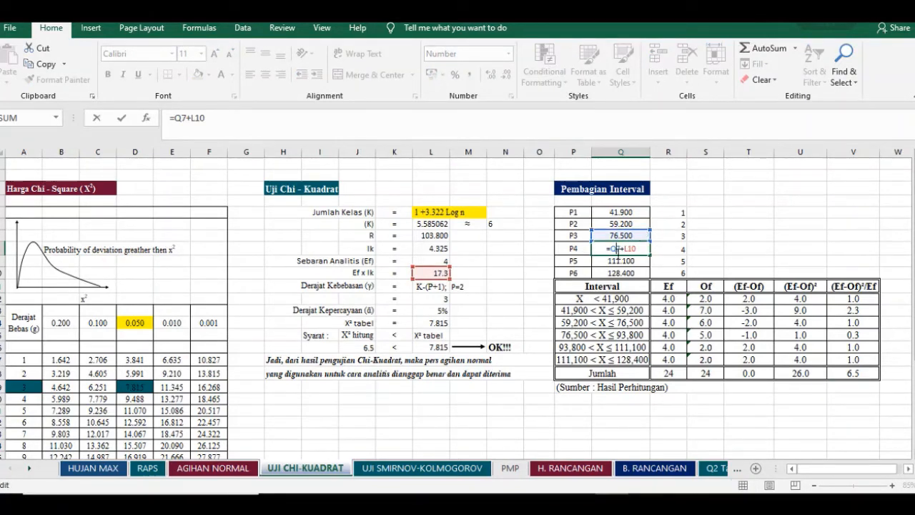
{"action": "key", "text": "Return"}
{"action": "double_click", "coordinate": [617, 262]}
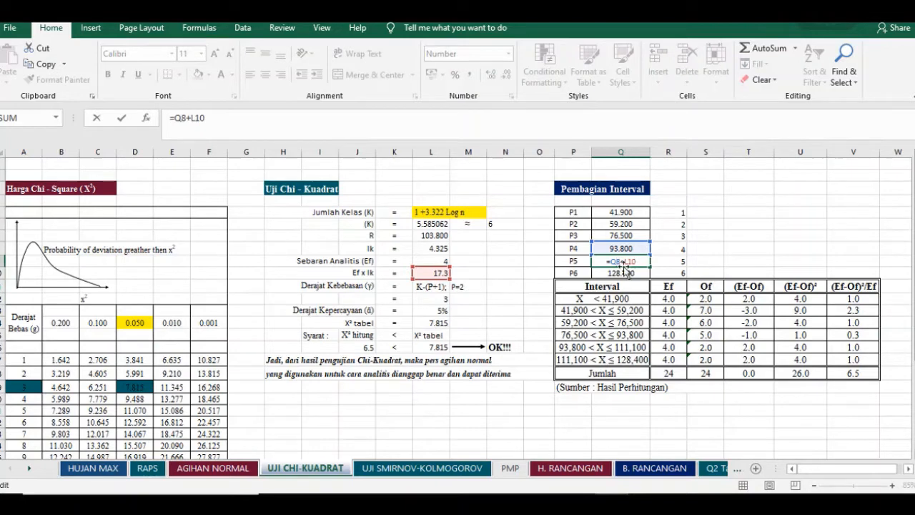
{"action": "key", "text": "Return"}
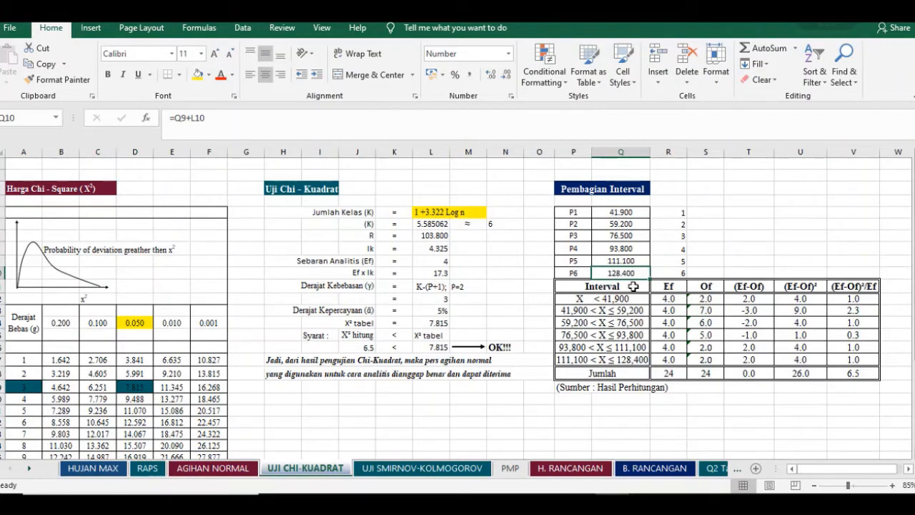
- Examine the Ef formula for the first interval in R12 and the total formula of the (Ef-Of)²/Ef column in V18
{"action": "left_click", "coordinate": [659, 308]}
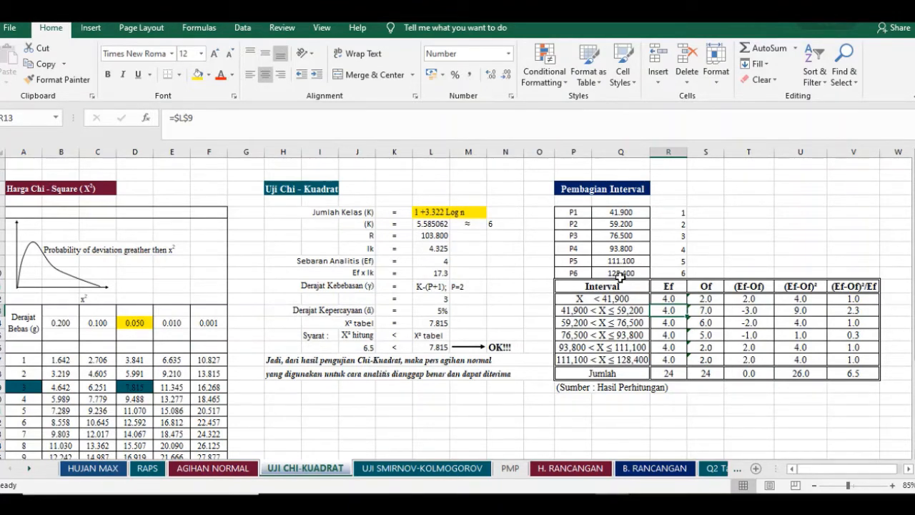
{"action": "double_click", "coordinate": [673, 299]}
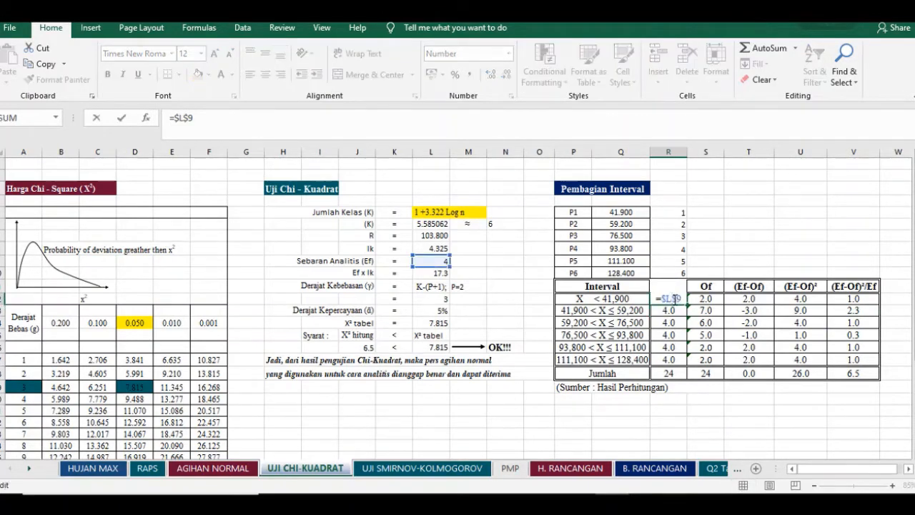
{"action": "key", "text": "Escape"}
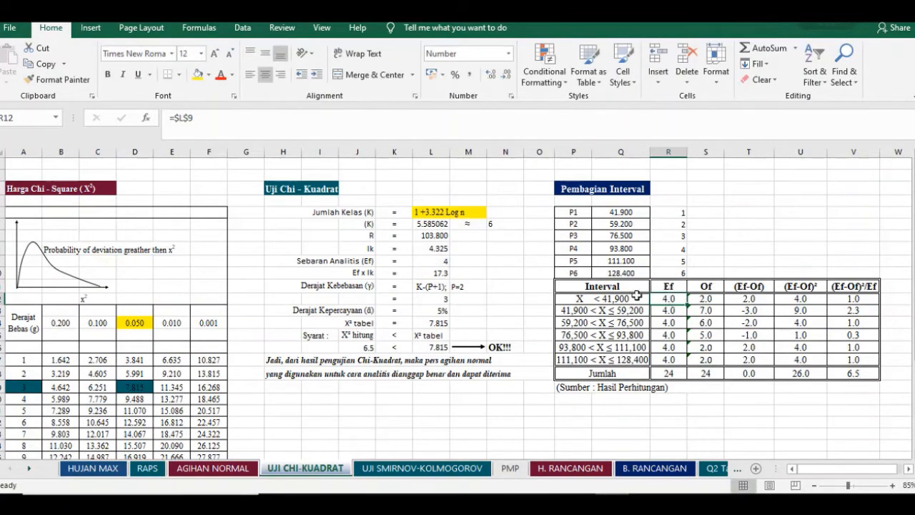
{"action": "left_click", "coordinate": [865, 373]}
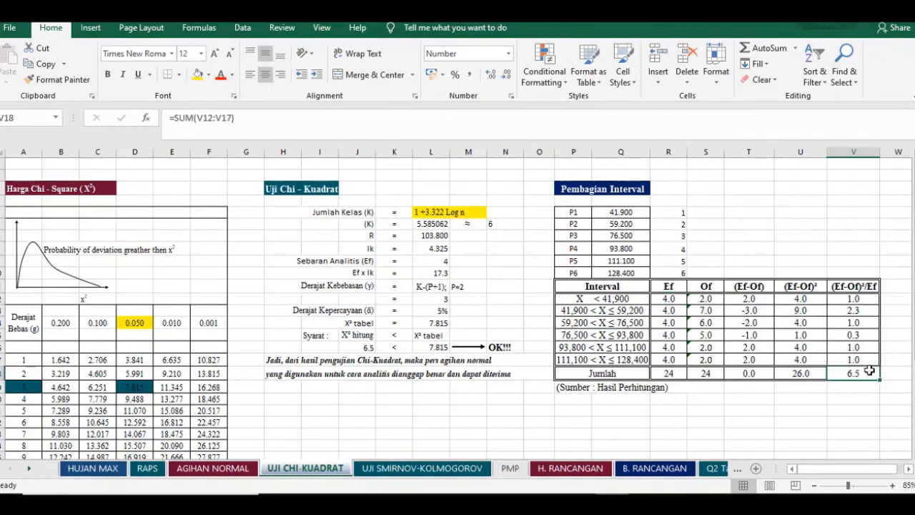
{"action": "double_click", "coordinate": [869, 370]}
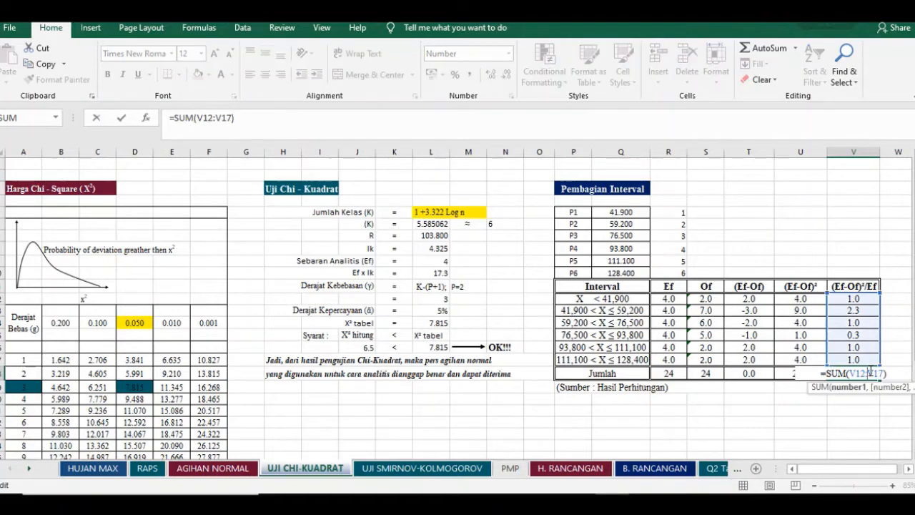
{"action": "key", "text": "Escape"}
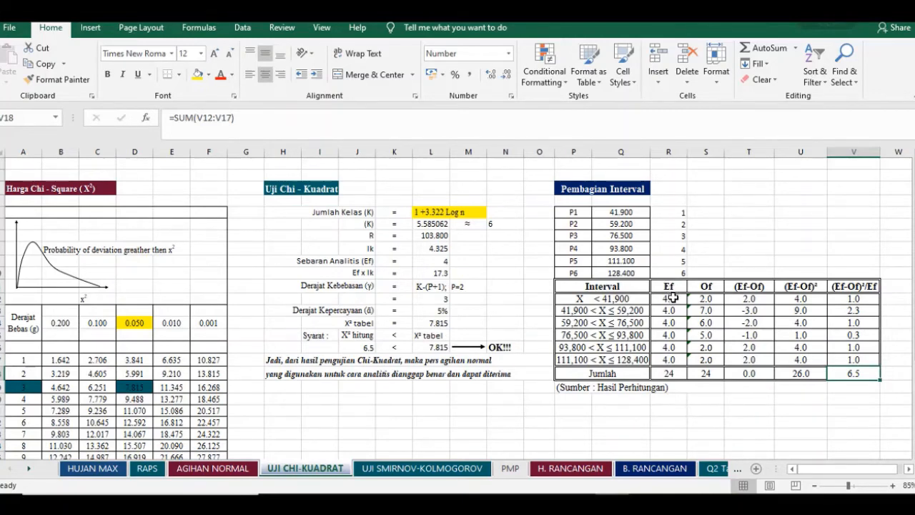
- Check the Sebaran Analitis (Ef) row that supplies the Ef column of the interval table
{"action": "left_click", "coordinate": [422, 260]}
{"action": "left_click_drag", "start_coordinate": [329, 263], "coordinate": [437, 261]}
{"action": "left_click", "coordinate": [638, 309]}
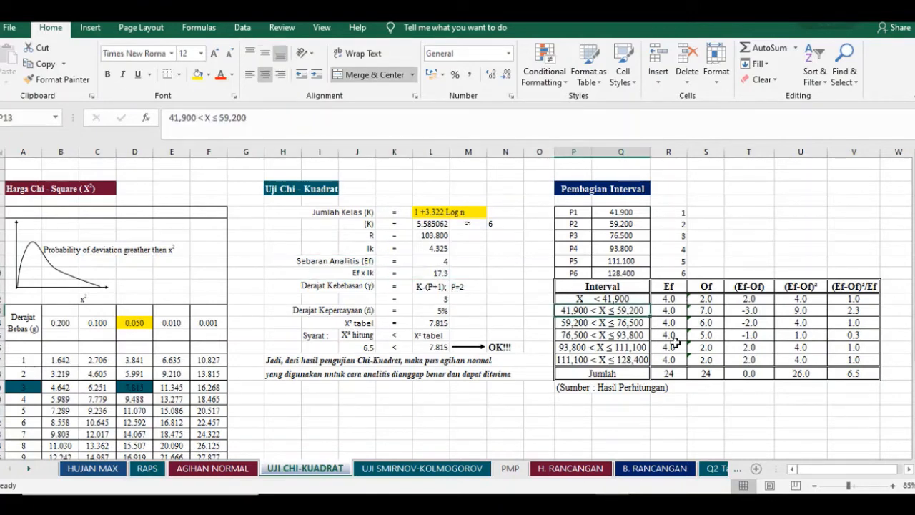
- Inspect the COUNT formulas in the Of column for the first two intervals, S12 and S13
{"action": "left_click", "coordinate": [714, 298]}
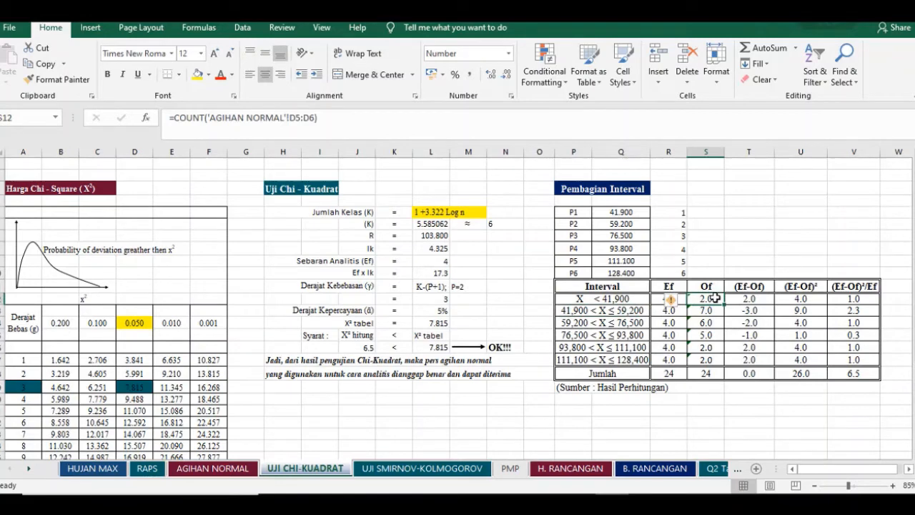
{"action": "double_click", "coordinate": [710, 298]}
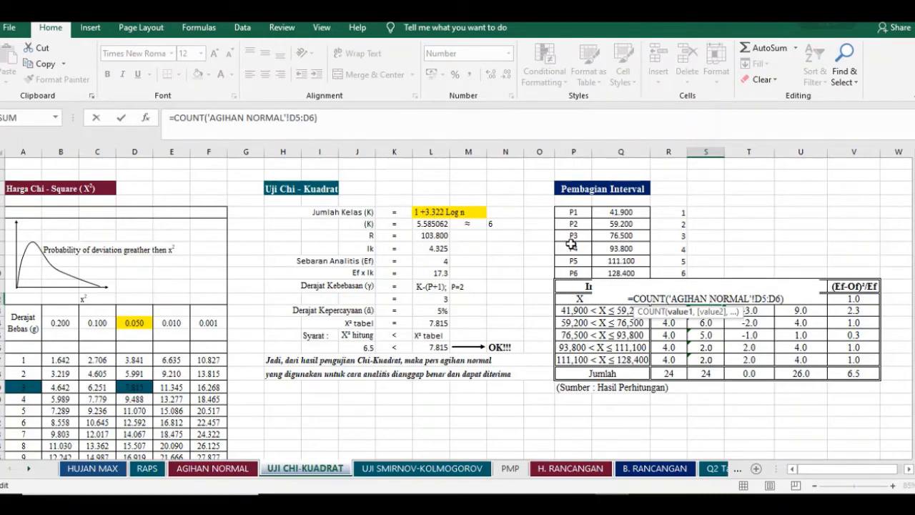
{"action": "key", "text": "Escape"}
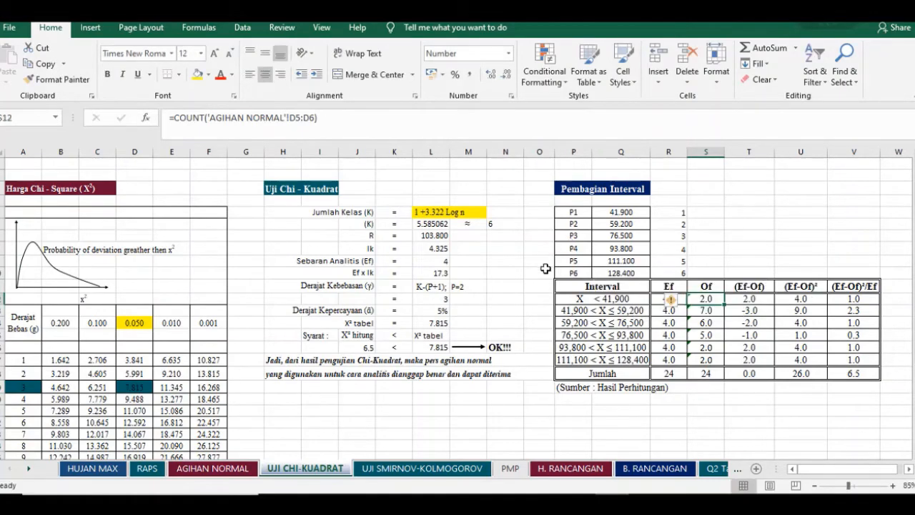
{"action": "left_click", "coordinate": [705, 311]}
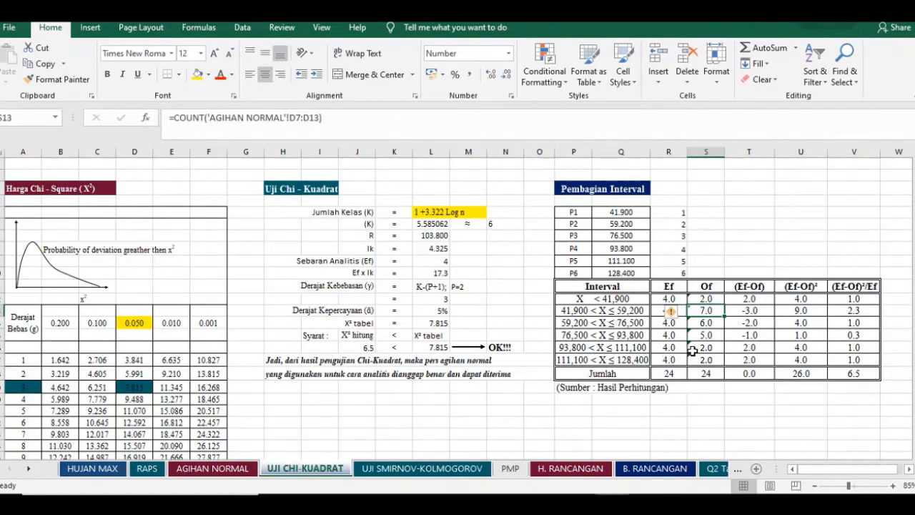
- Examine the (Ef-Of) column formulas in T15, T12 and T13 and its total formula in T18
{"action": "left_click", "coordinate": [729, 338]}
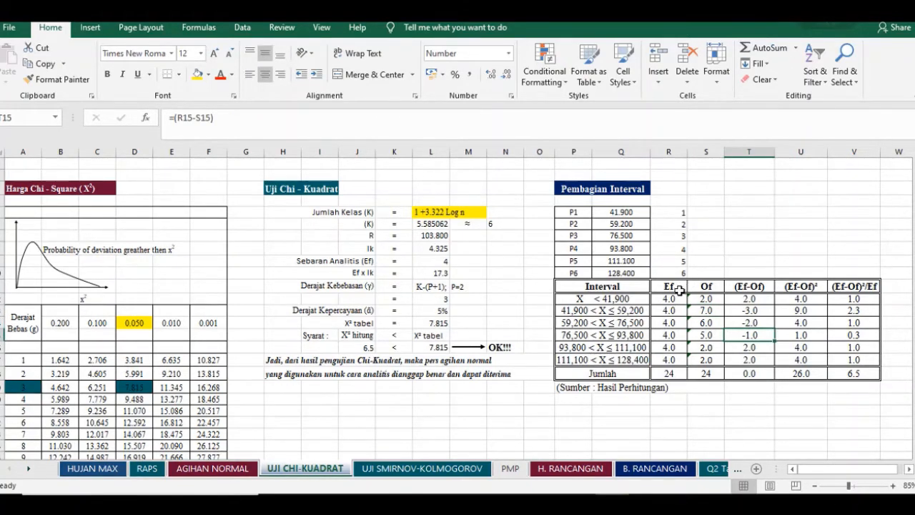
{"action": "left_click", "coordinate": [751, 299]}
{"action": "double_click", "coordinate": [752, 300]}
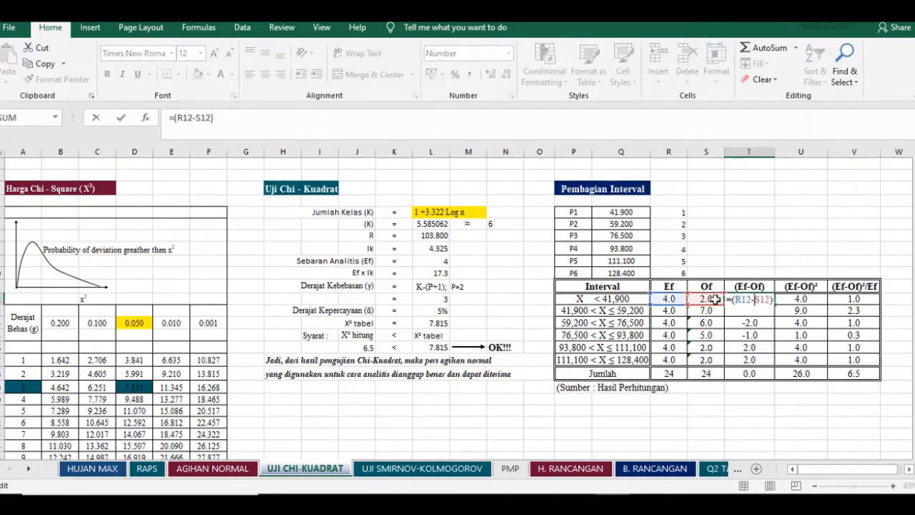
{"action": "key", "text": "Escape"}
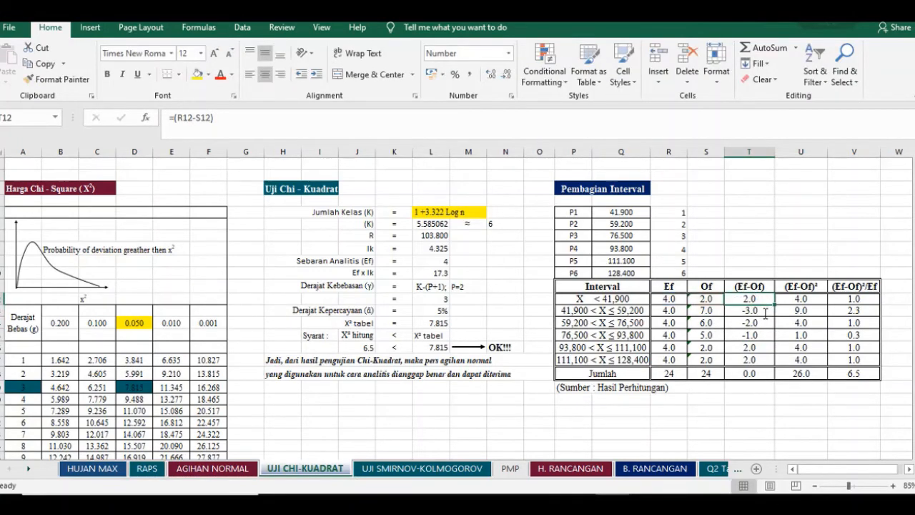
{"action": "double_click", "coordinate": [764, 311]}
{"action": "key", "text": "Escape"}
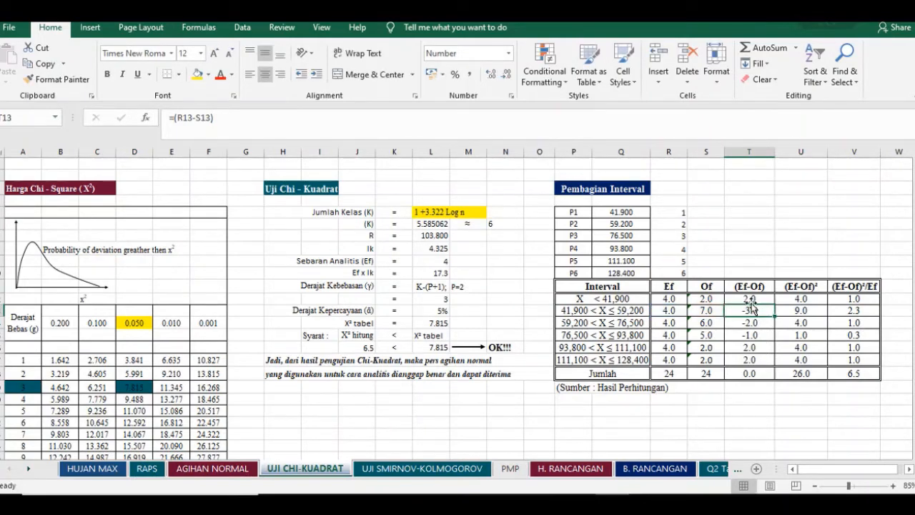
{"action": "double_click", "coordinate": [759, 372]}
{"action": "key", "text": "Escape"}
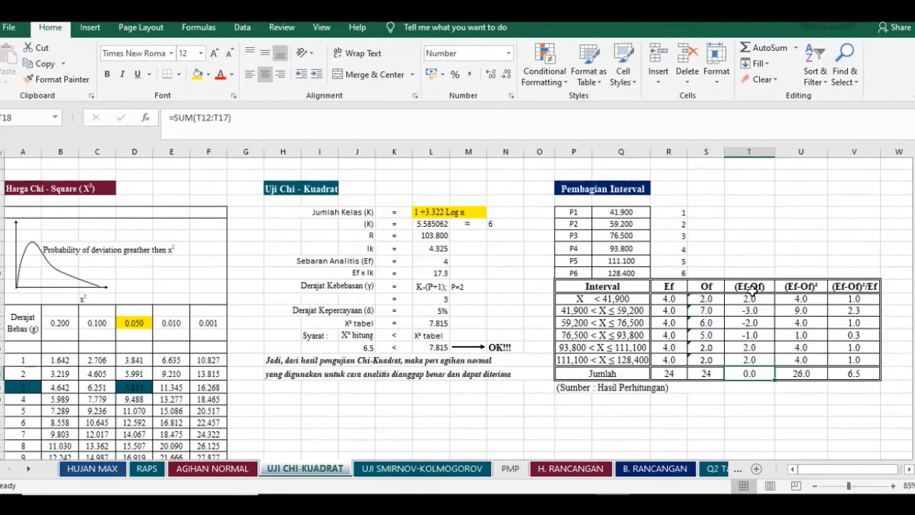
- Examine the (Ef-Of)² formula in U12, the (Ef-Of)²/Ef formula in V12 and the sum in V18
{"action": "left_click", "coordinate": [810, 300]}
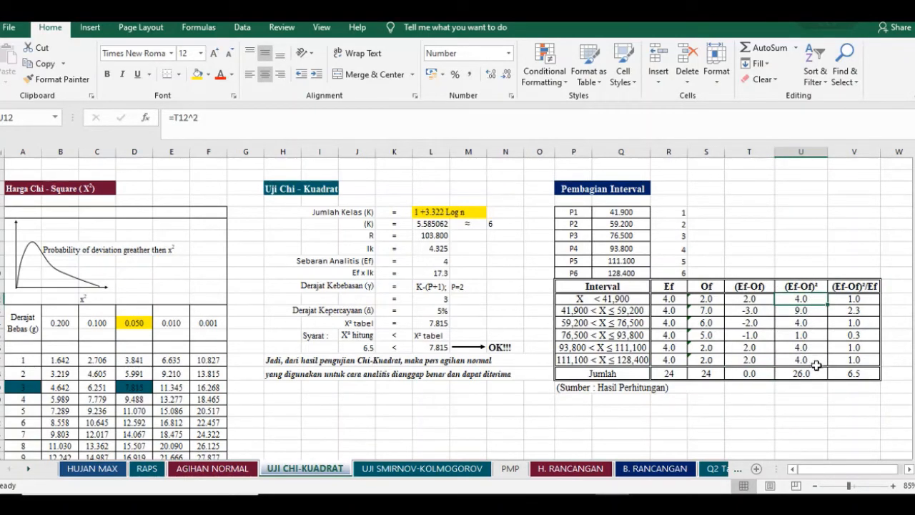
{"action": "left_click", "coordinate": [856, 286]}
{"action": "left_click_drag", "start_coordinate": [671, 286], "coordinate": [802, 286]}
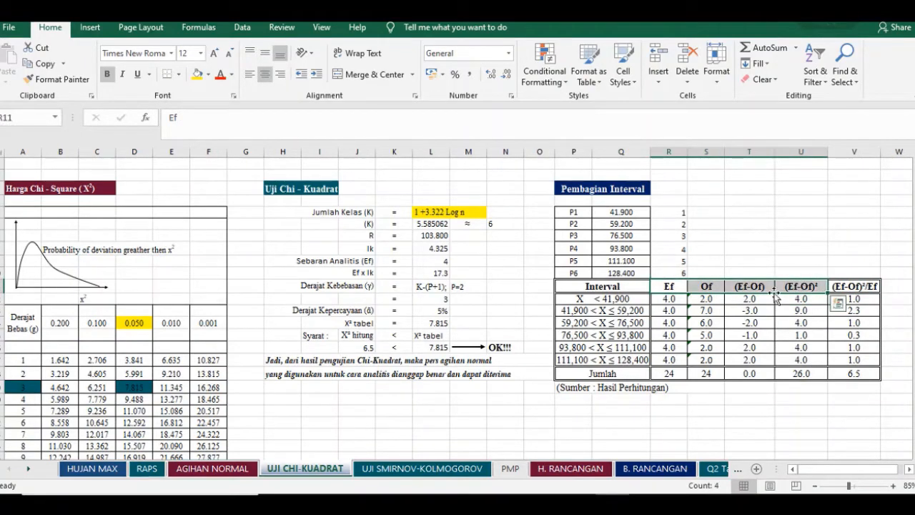
{"action": "left_click", "coordinate": [872, 299]}
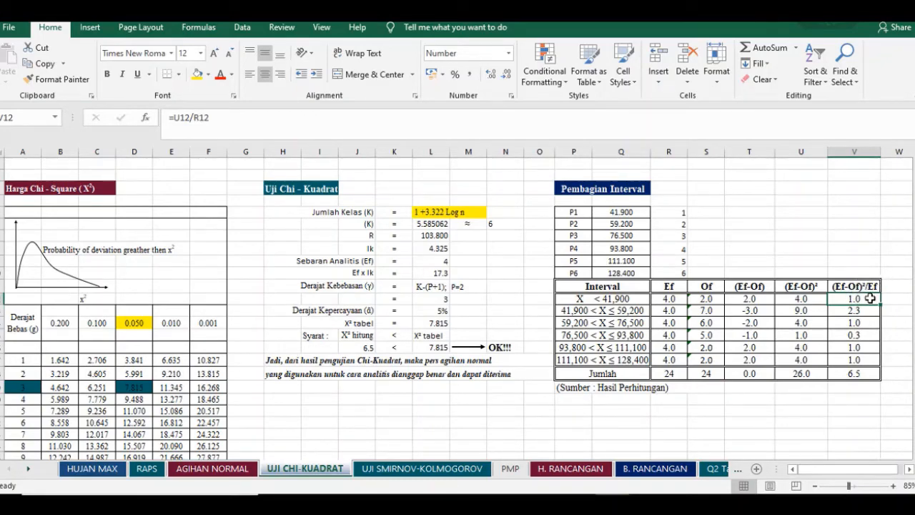
{"action": "double_click", "coordinate": [870, 298]}
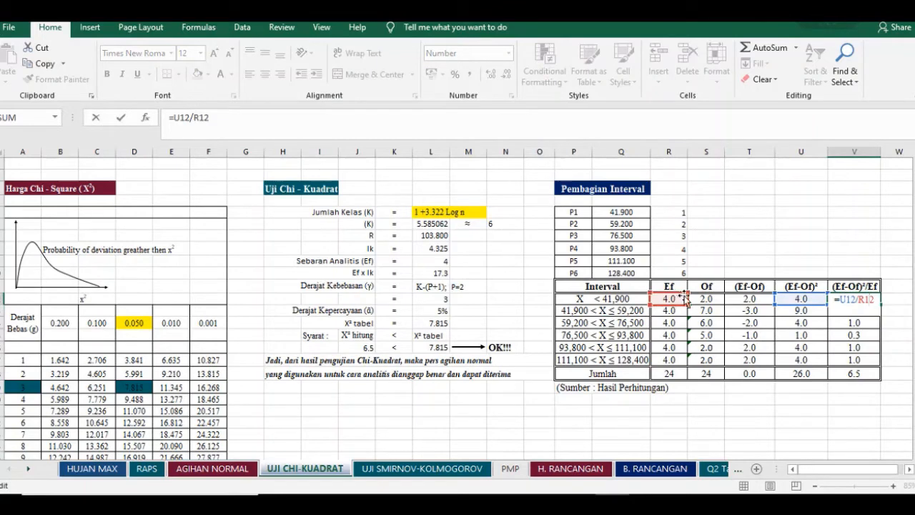
{"action": "key", "text": "Escape"}
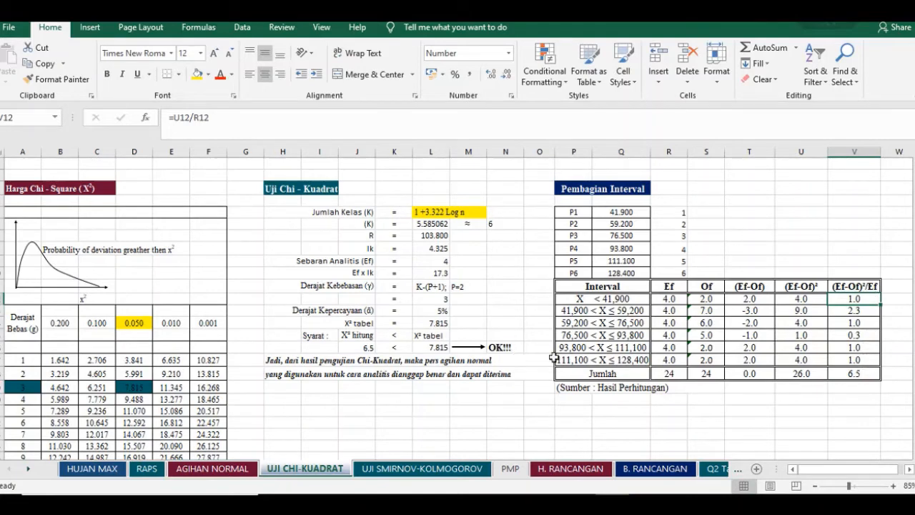
{"action": "double_click", "coordinate": [868, 374]}
{"action": "key", "text": "Escape"}
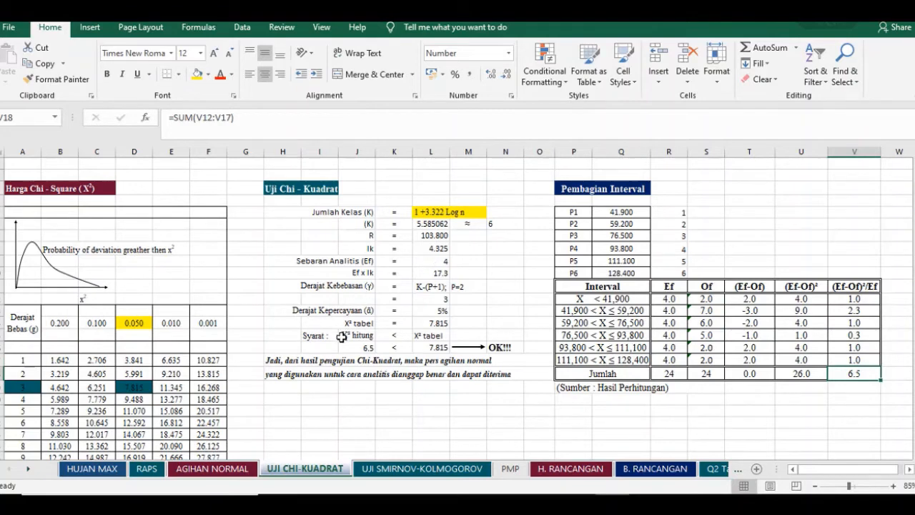
- Label the (Ef-Of)²/Ef total with "X2 hitung" in W18, beside the Jumlah row
{"action": "left_click", "coordinate": [893, 377]}
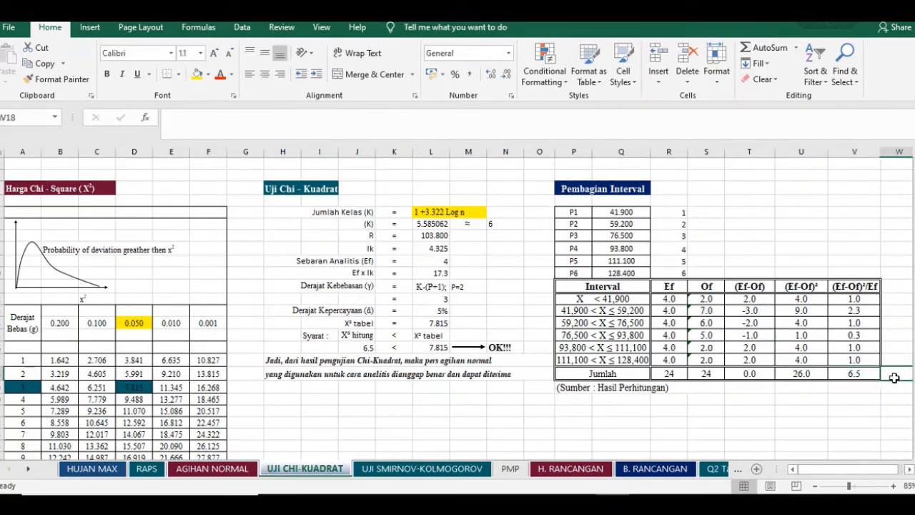
{"action": "type", "text": "X2"}
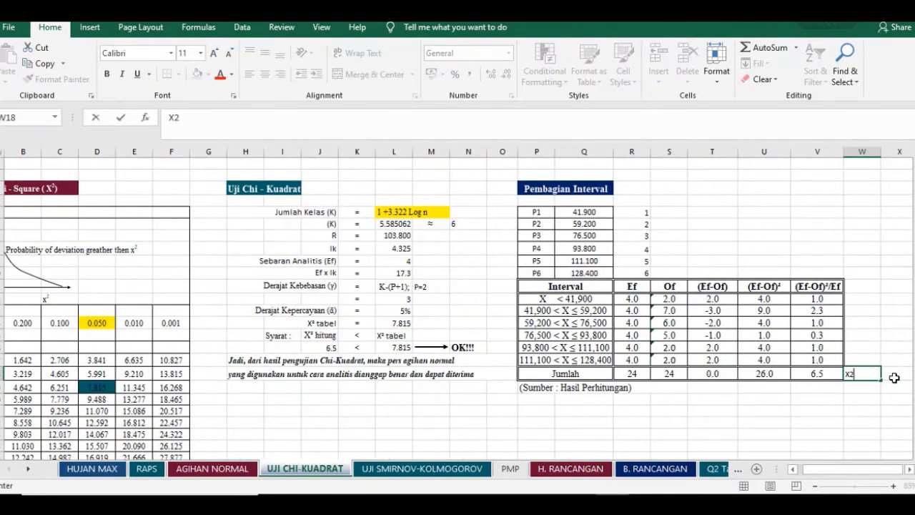
{"action": "type", "text": " hitung"}
{"action": "key", "text": "Return"}
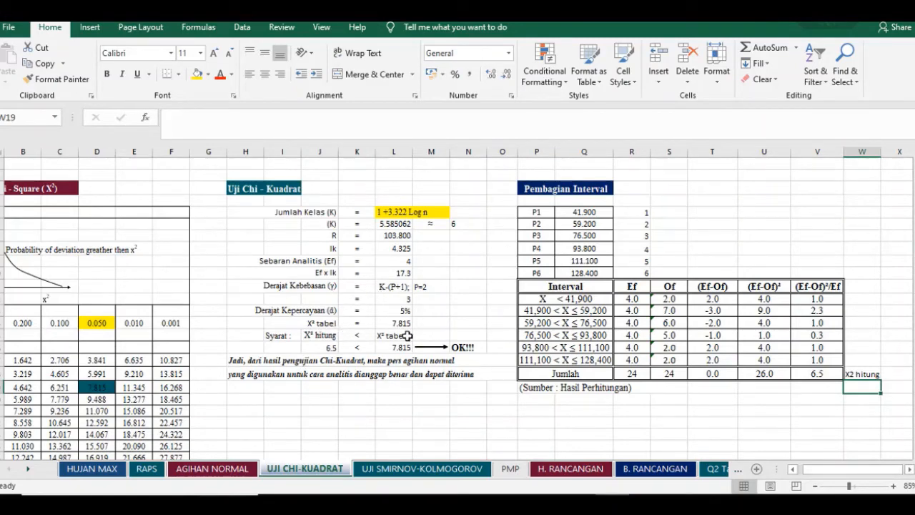
- Read the Chi-Kuadrat test conclusion in H17 and H18 beneath the Syarat comparison
{"action": "left_click", "coordinate": [240, 360]}
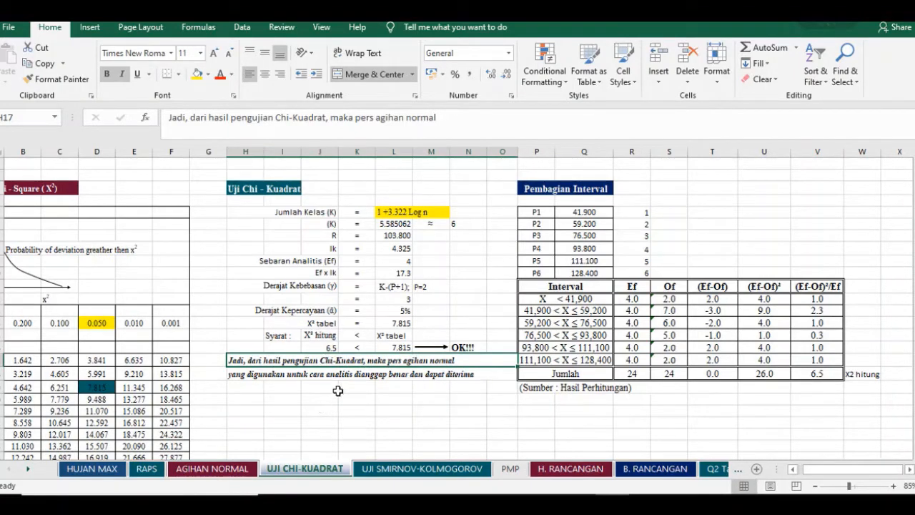
{"action": "left_click", "coordinate": [474, 379]}
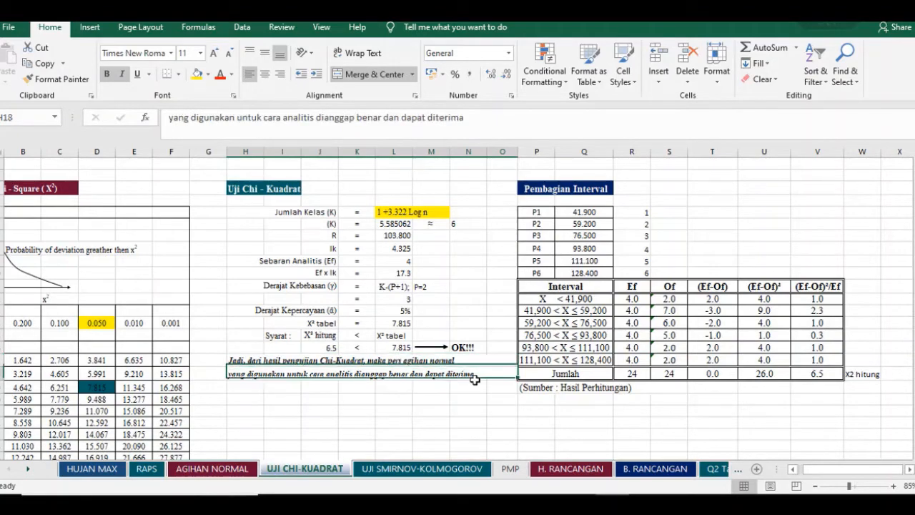
{"action": "left_click", "coordinate": [497, 399]}
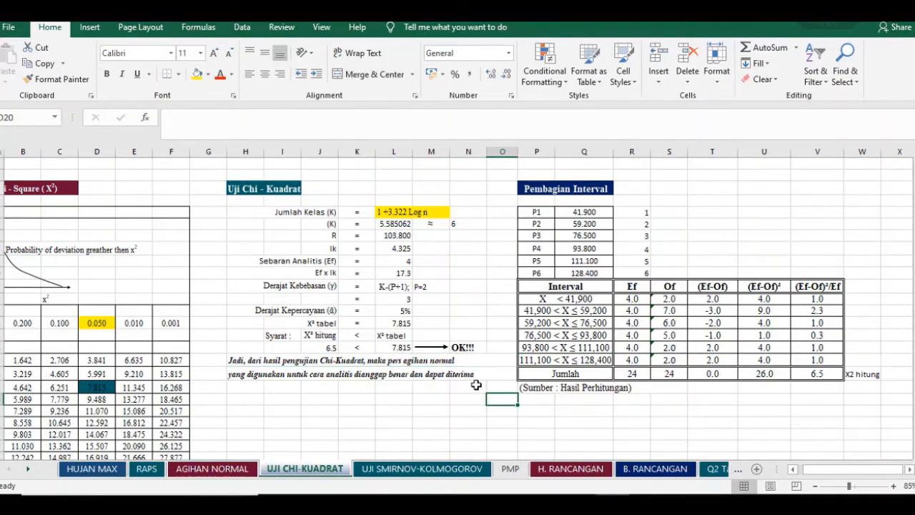
{"action": "scroll", "coordinate": [644, 293], "scroll_direction": "down", "scroll_amount": 4}
{"action": "scroll", "coordinate": [505, 406], "scroll_direction": "up", "scroll_amount": 4}
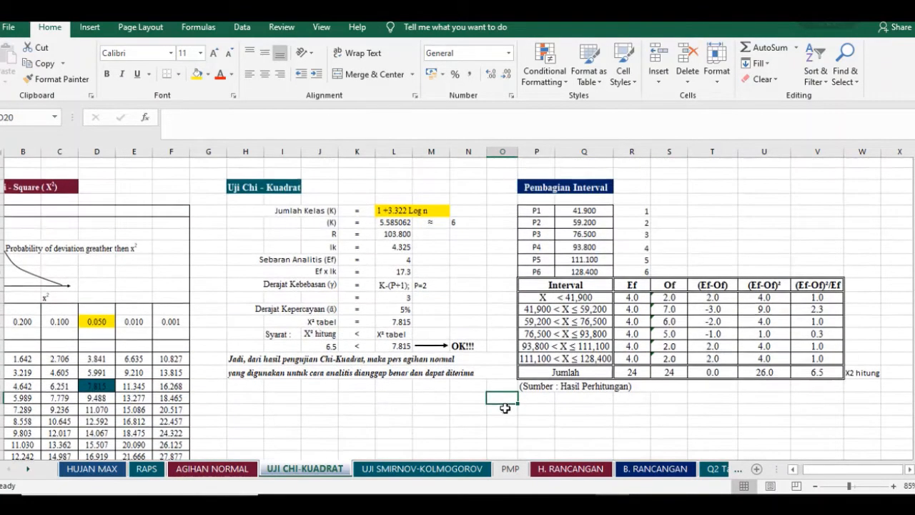
- Open the UJI SMIRNOV-KOLMOGOROV sheet and look over its theoretical probability, critical D and test result tables, including the Perhitungan section
{"action": "left_click", "coordinate": [422, 468]}
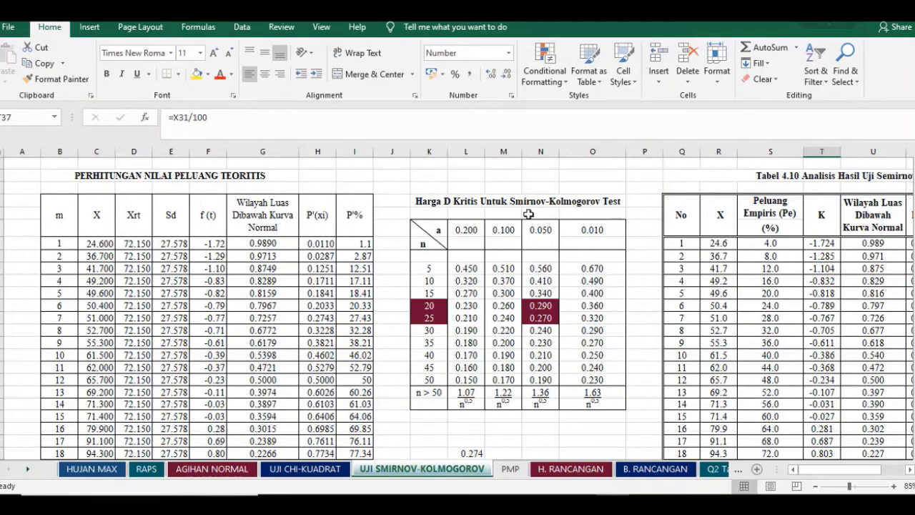
{"action": "scroll", "coordinate": [713, 288], "scroll_direction": "down", "scroll_amount": 5}
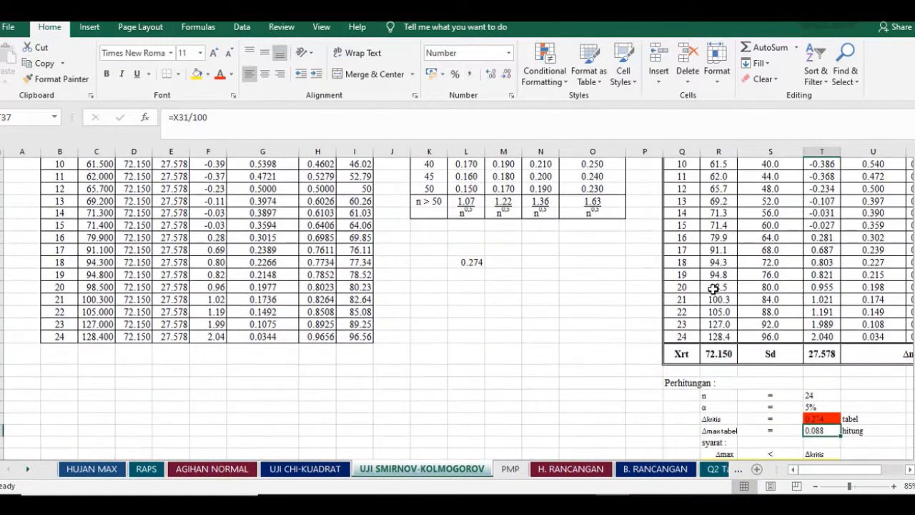
{"action": "scroll", "coordinate": [711, 285], "scroll_direction": "up", "scroll_amount": 5}
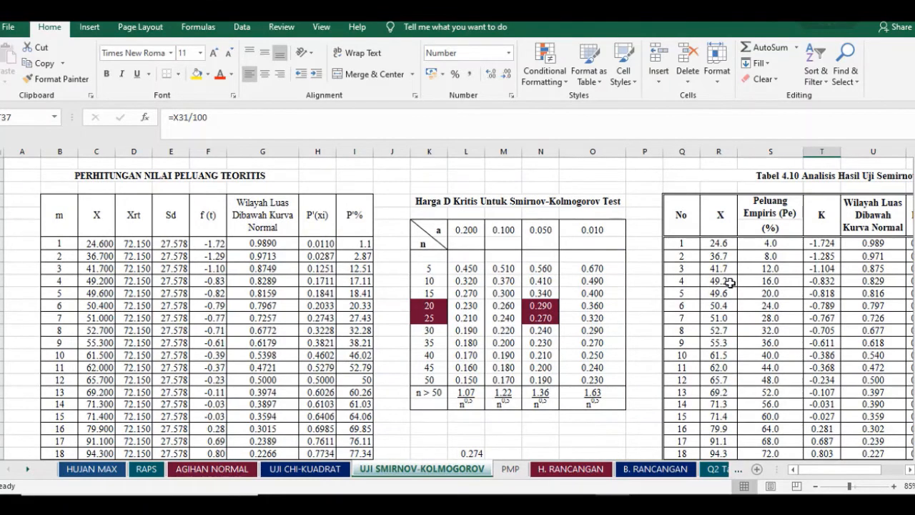
{"action": "scroll", "coordinate": [731, 283], "scroll_direction": "down", "scroll_amount": 5}
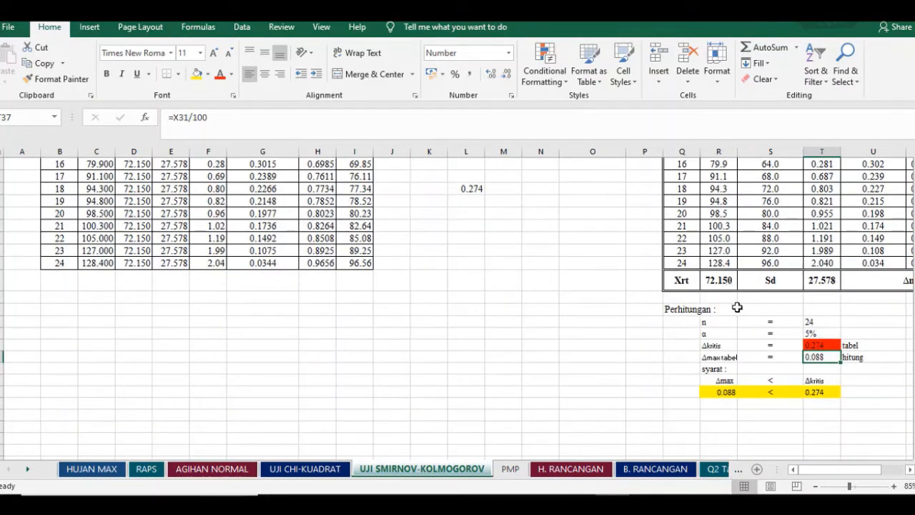
{"action": "left_click_drag", "start_coordinate": [848, 470], "coordinate": [829, 465]}
{"action": "scroll", "coordinate": [737, 286], "scroll_direction": "up", "scroll_amount": 3}
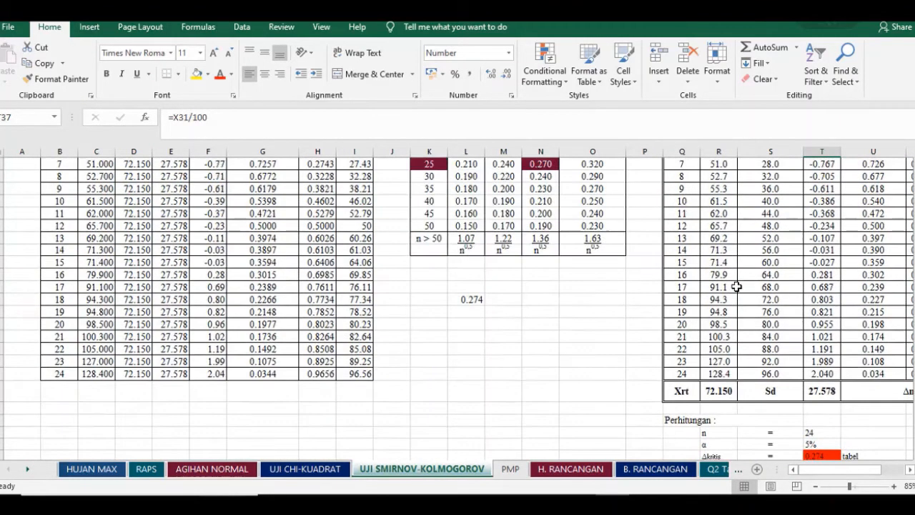
{"action": "scroll", "coordinate": [737, 286], "scroll_direction": "up", "scroll_amount": 3}
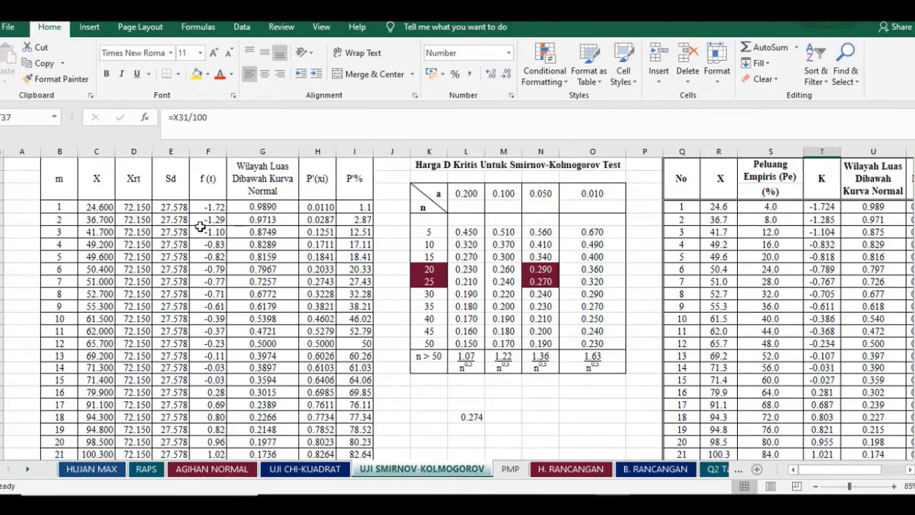
- Look over the m, X, Xrt and Sd columns of the PERHITUNGAN NILAI PELUANG TEORITIS table, down to the last row
{"action": "scroll", "coordinate": [293, 214], "scroll_direction": "up", "scroll_amount": 1}
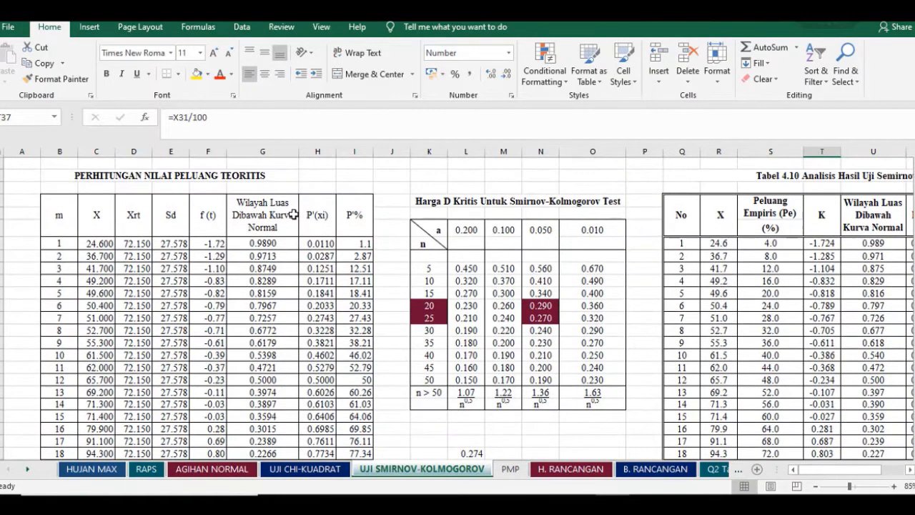
{"action": "left_click", "coordinate": [187, 235]}
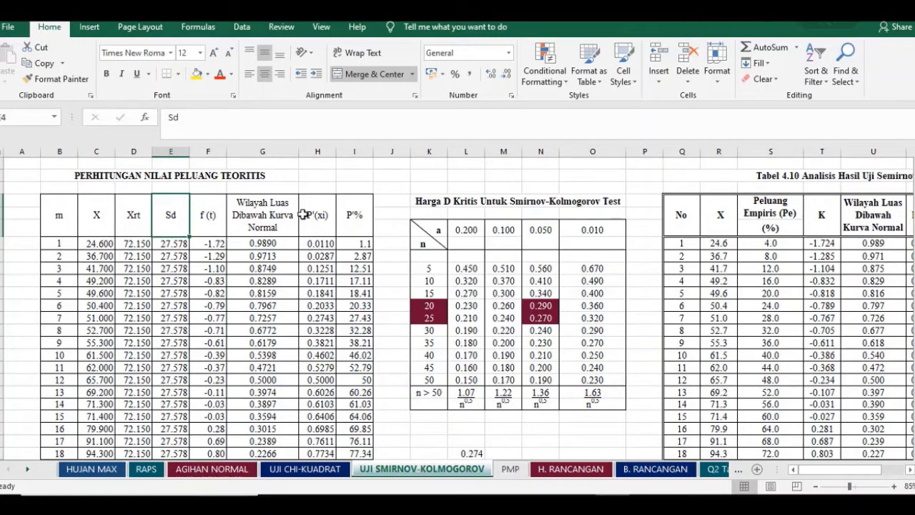
{"action": "left_click", "coordinate": [53, 225]}
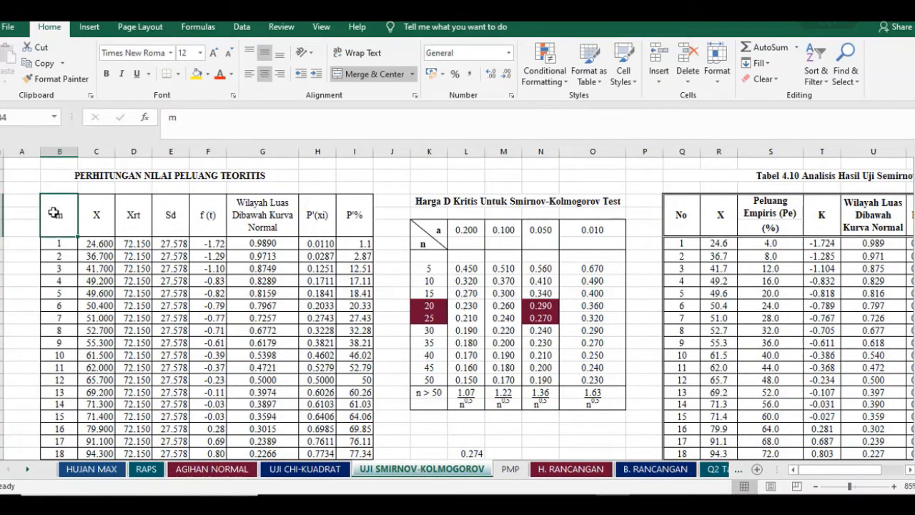
{"action": "left_click", "coordinate": [93, 223]}
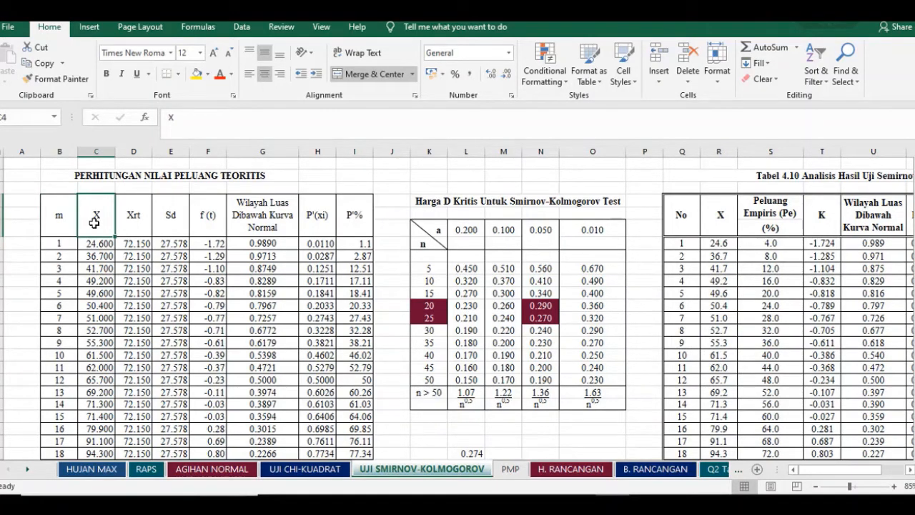
{"action": "left_click", "coordinate": [148, 219]}
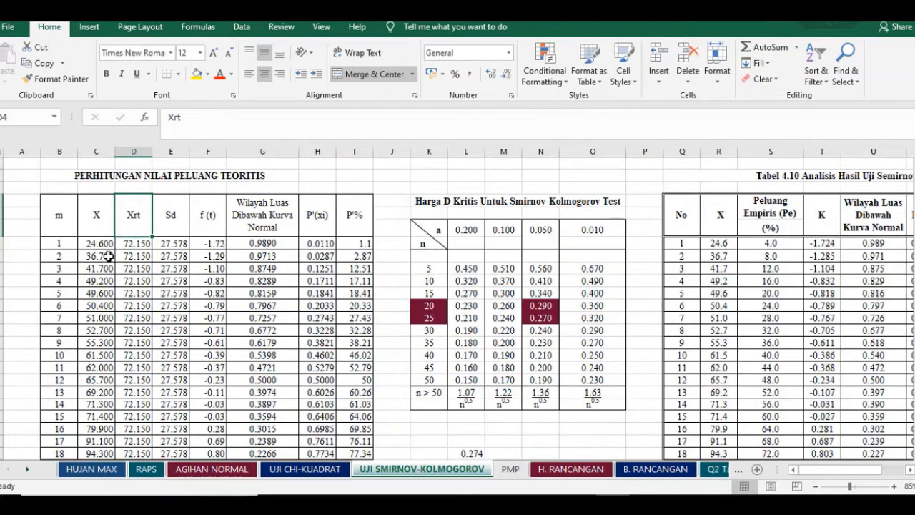
{"action": "scroll", "coordinate": [83, 224], "scroll_direction": "down", "scroll_amount": 2}
{"action": "scroll", "coordinate": [83, 224], "scroll_direction": "down", "scroll_amount": 1}
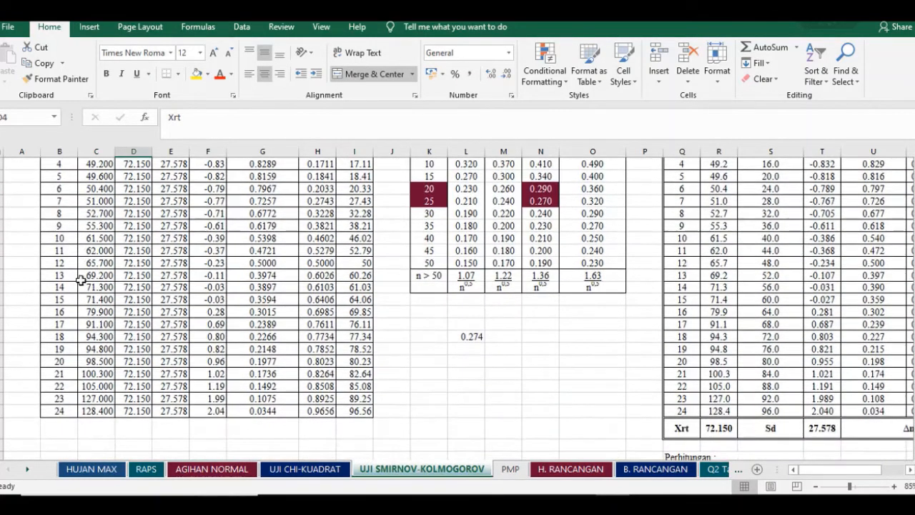
{"action": "scroll", "coordinate": [80, 281], "scroll_direction": "up", "scroll_amount": 3}
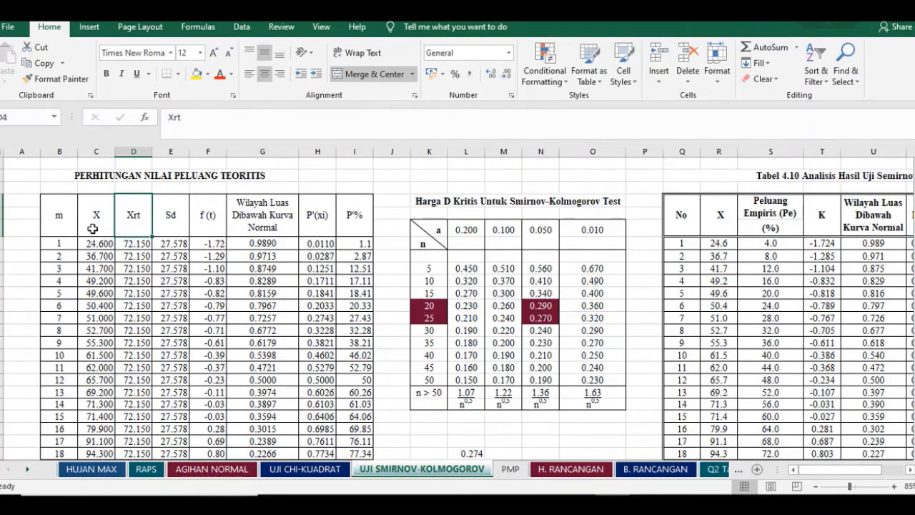
- Examine the Sd column's STDEV formula in E7 and the X range it references
{"action": "left_click", "coordinate": [178, 221]}
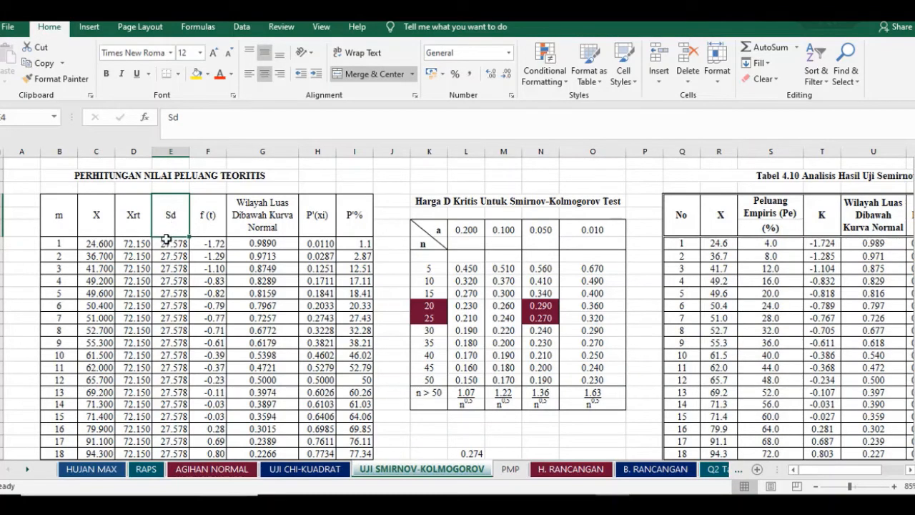
{"action": "left_click", "coordinate": [165, 244]}
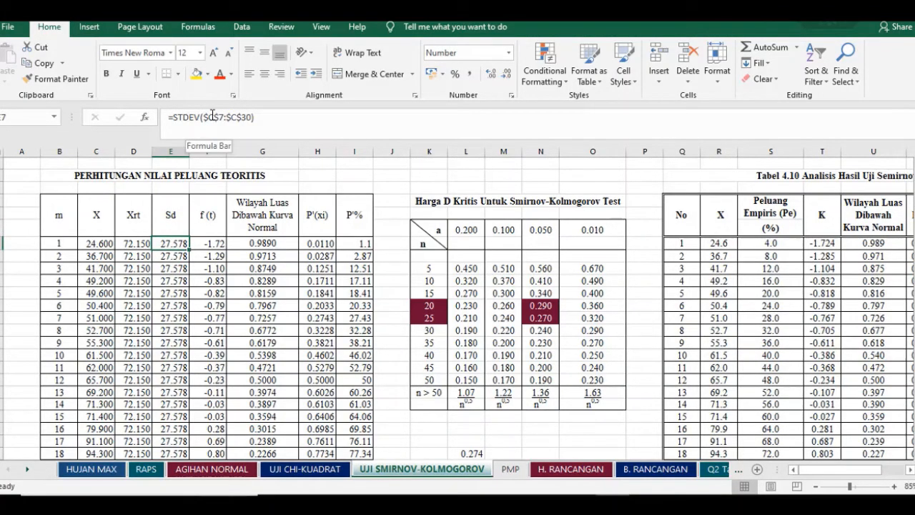
{"action": "double_click", "coordinate": [177, 243]}
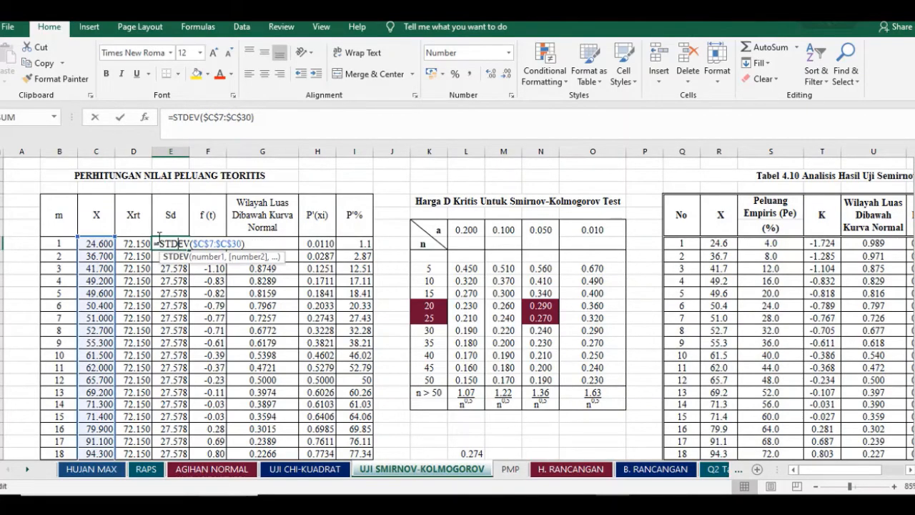
{"action": "scroll", "coordinate": [159, 236], "scroll_direction": "down", "scroll_amount": 2}
{"action": "scroll", "coordinate": [109, 234], "scroll_direction": "up", "scroll_amount": 2}
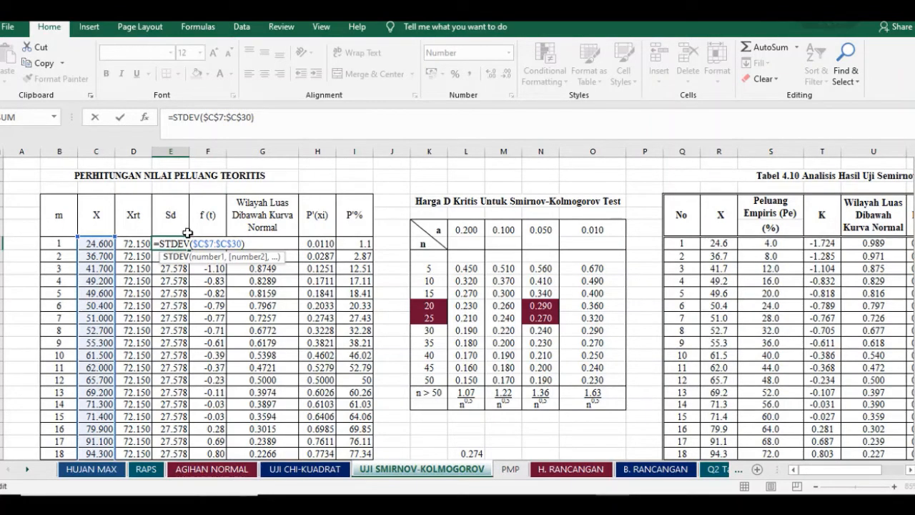
{"action": "key", "text": "ctrl+Return"}
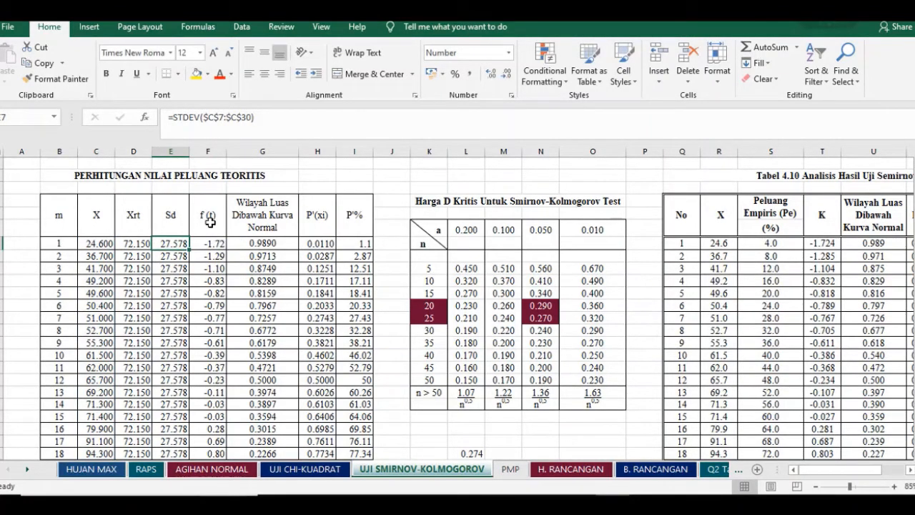
- Examine the f (t) formula in F7 and the cells it references
{"action": "left_click", "coordinate": [216, 244]}
{"action": "double_click", "coordinate": [216, 243]}
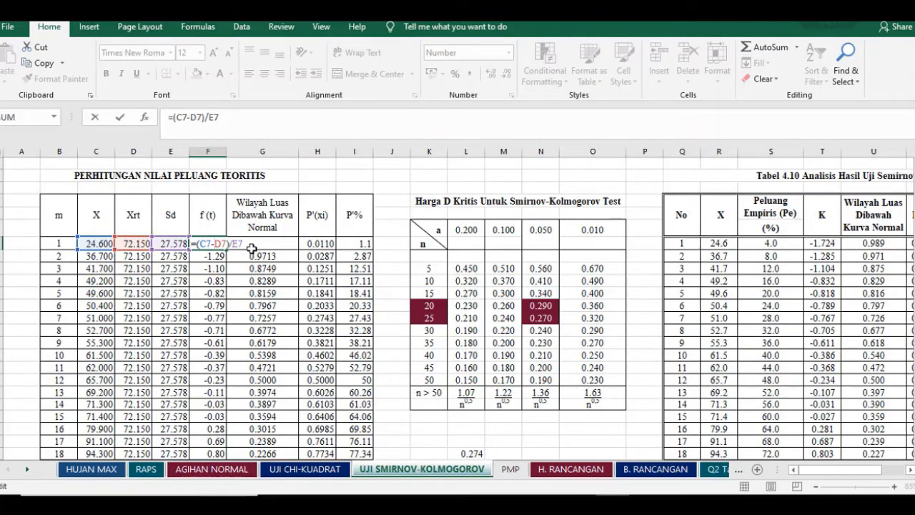
{"action": "key", "text": "Escape"}
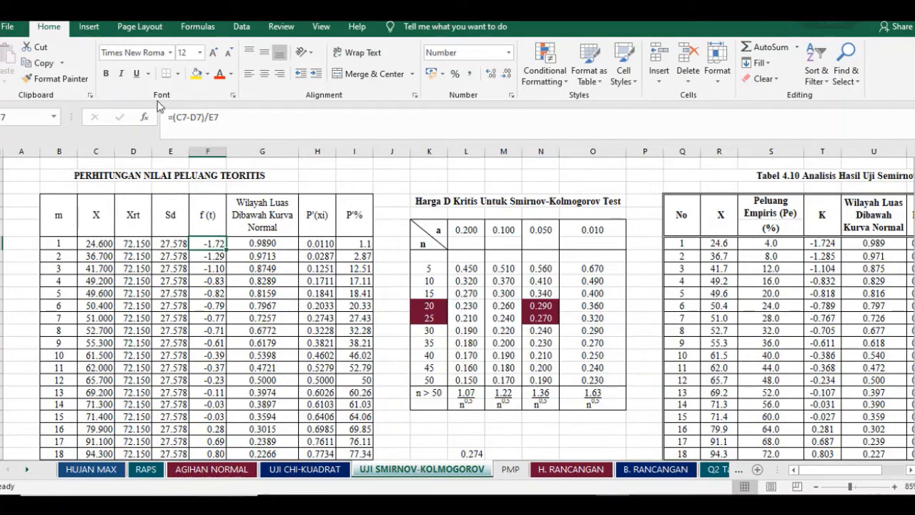
- Switch to File Explorer and preview tabel_z-yg-benar(2).pdf in the Downloads folder
{"action": "mouse_move", "coordinate": [411, 500]}
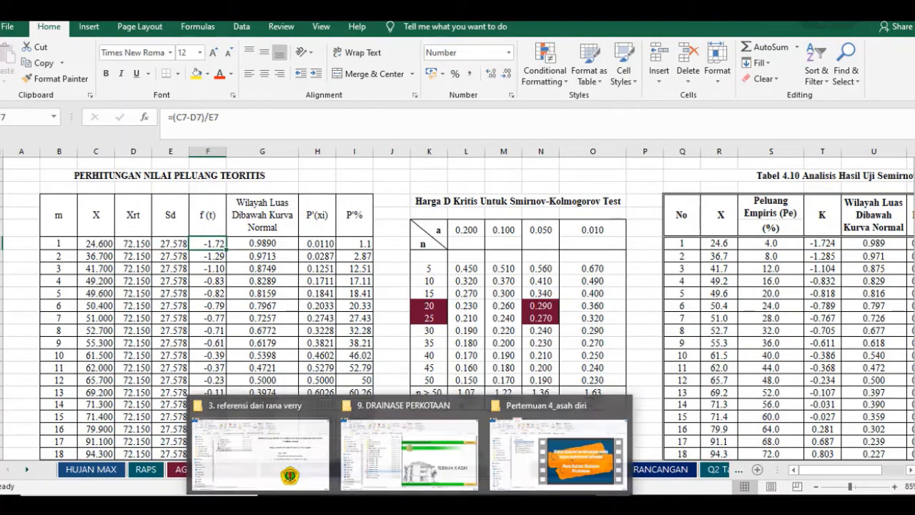
{"action": "left_click", "coordinate": [291, 455]}
{"action": "left_click", "coordinate": [32, 142]}
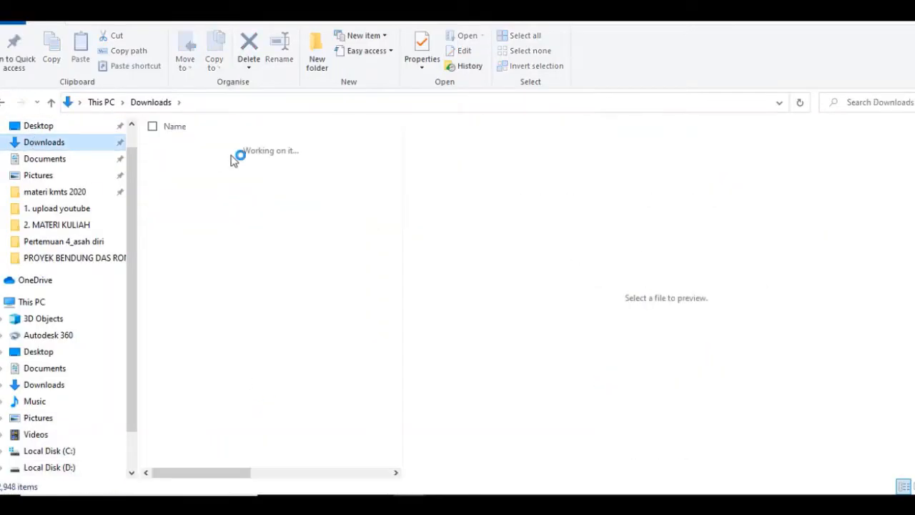
{"action": "left_click", "coordinate": [223, 211]}
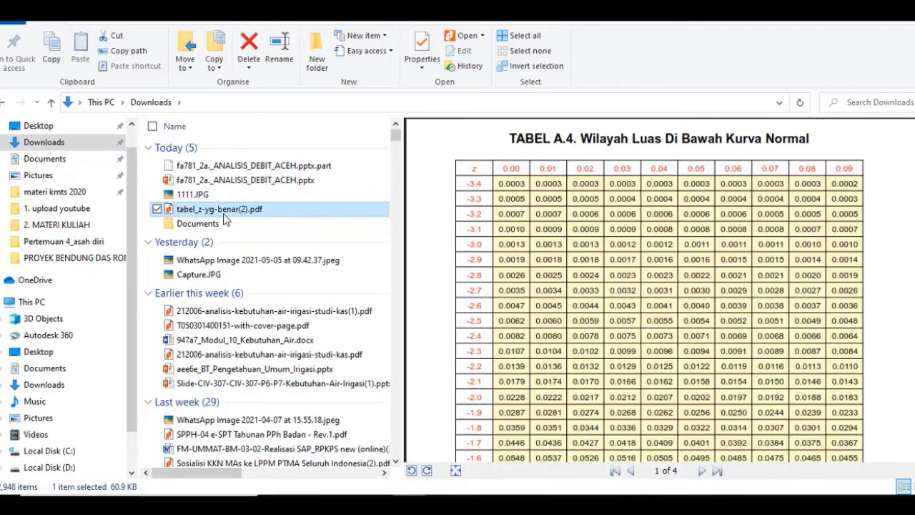
{"action": "left_click", "coordinate": [819, 12]}
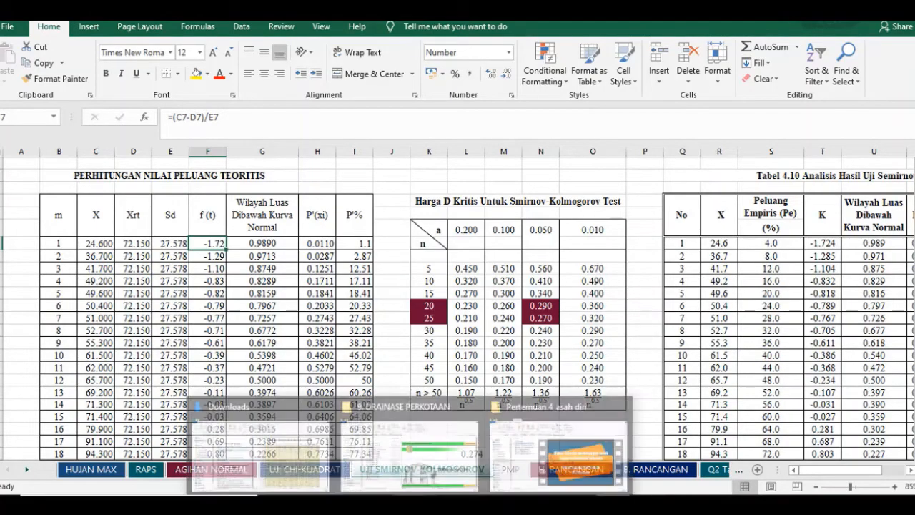
- Switch to tabel_z-yg-benar(2).pdf in Nitro and look through TABEL A.4, the areas under the normal curve
{"action": "left_click", "coordinate": [783, 504]}
{"action": "left_click", "coordinate": [861, 445]}
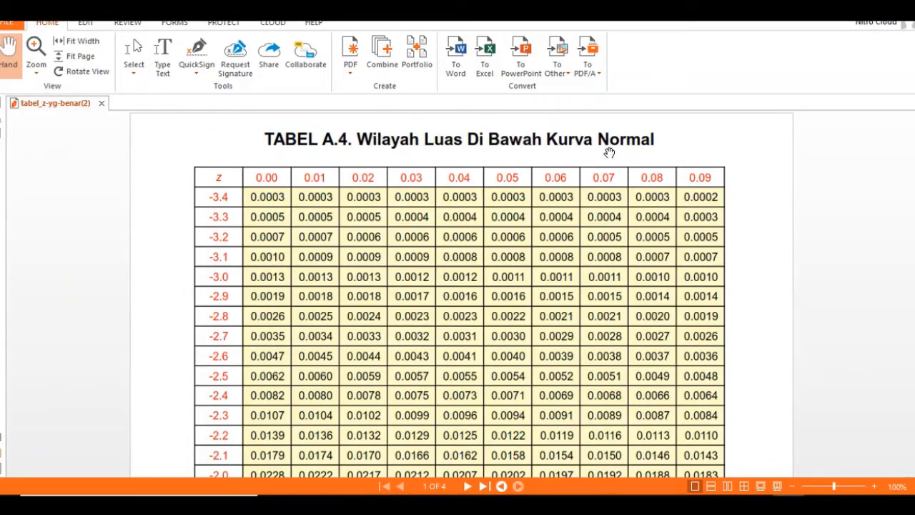
{"action": "scroll", "coordinate": [608, 153], "scroll_direction": "down", "scroll_amount": 15}
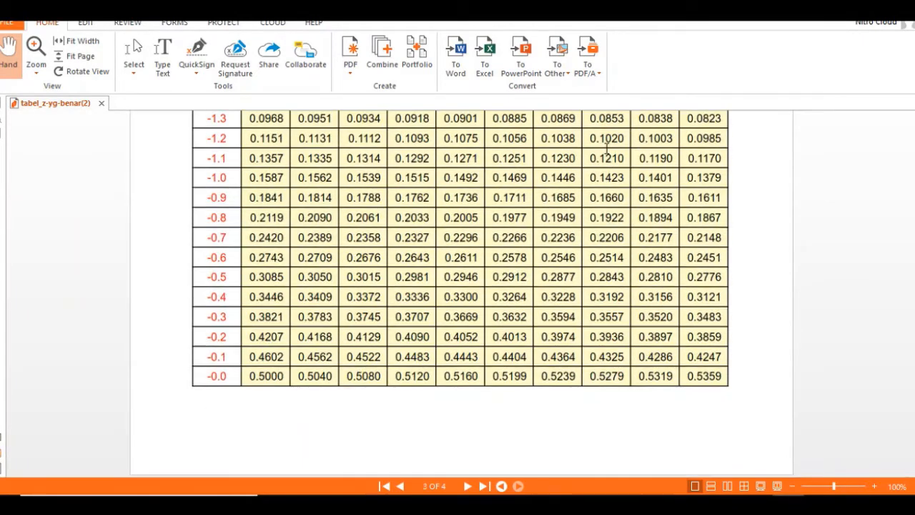
{"action": "scroll", "coordinate": [654, 239], "scroll_direction": "up", "scroll_amount": 15}
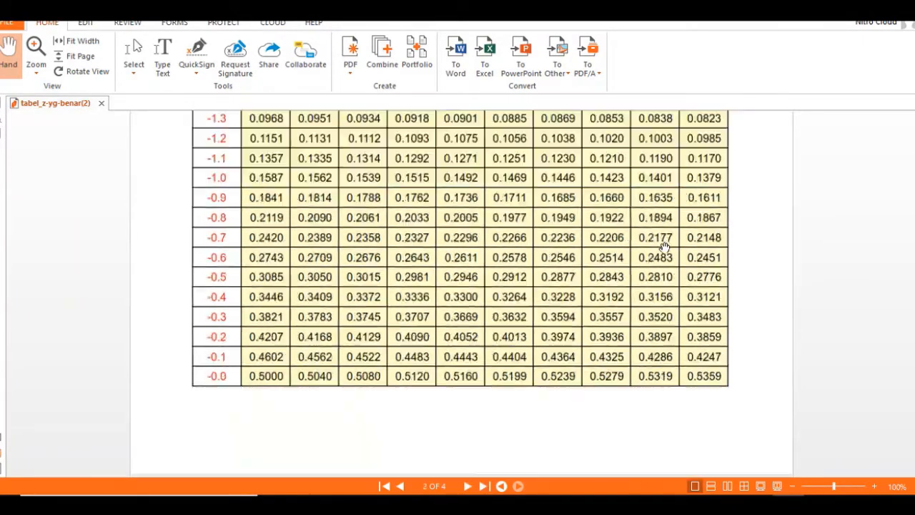
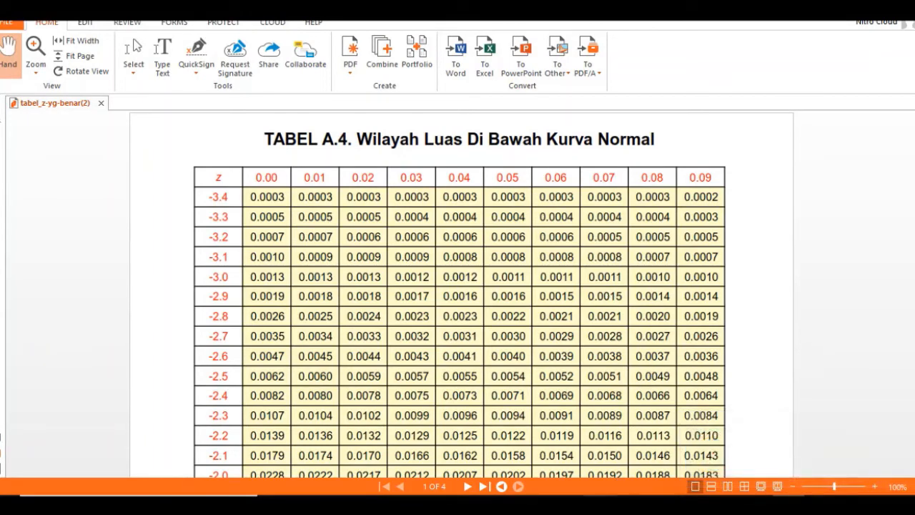
- Switch back to the Excel workbook and review the f (t) values for all rows of the theoretical probability table
{"action": "left_click", "coordinate": [598, 502]}
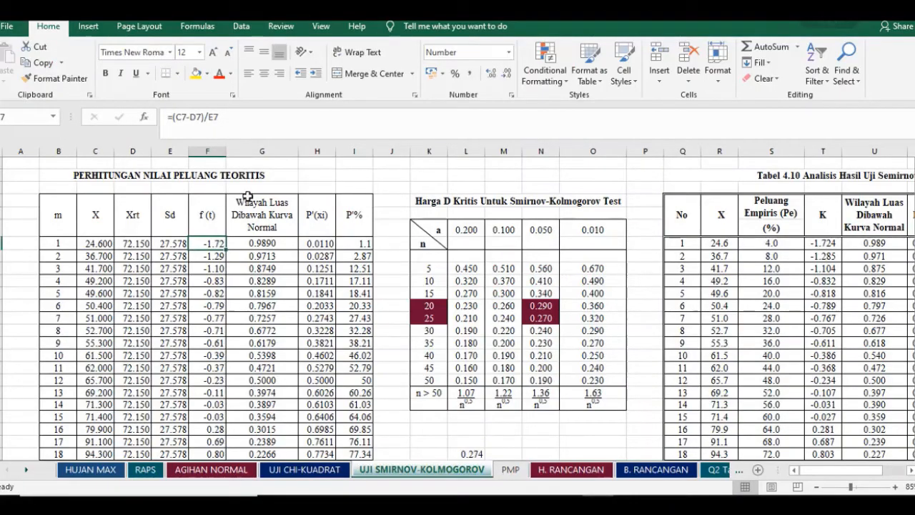
{"action": "scroll", "coordinate": [223, 214], "scroll_direction": "down", "scroll_amount": 1}
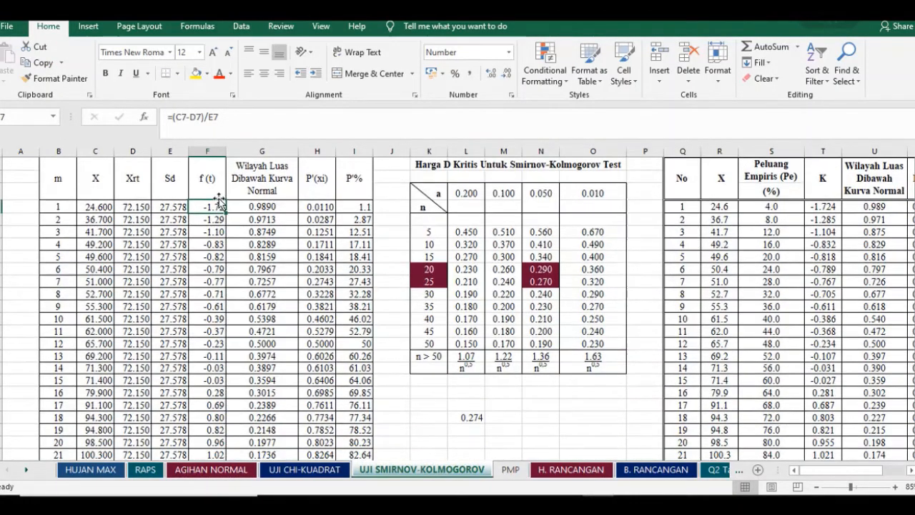
{"action": "scroll", "coordinate": [220, 204], "scroll_direction": "down", "scroll_amount": 1}
{"action": "scroll", "coordinate": [216, 189], "scroll_direction": "up", "scroll_amount": 1}
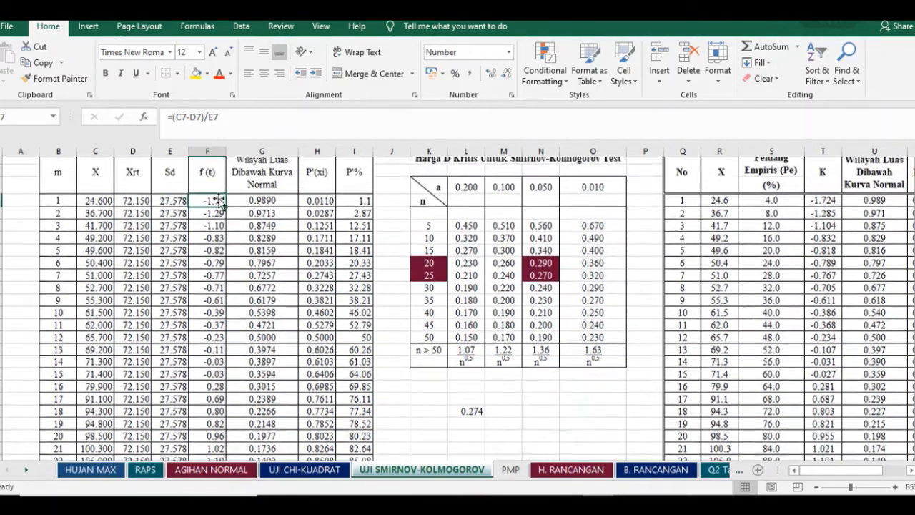
{"action": "scroll", "coordinate": [215, 179], "scroll_direction": "down", "scroll_amount": 1}
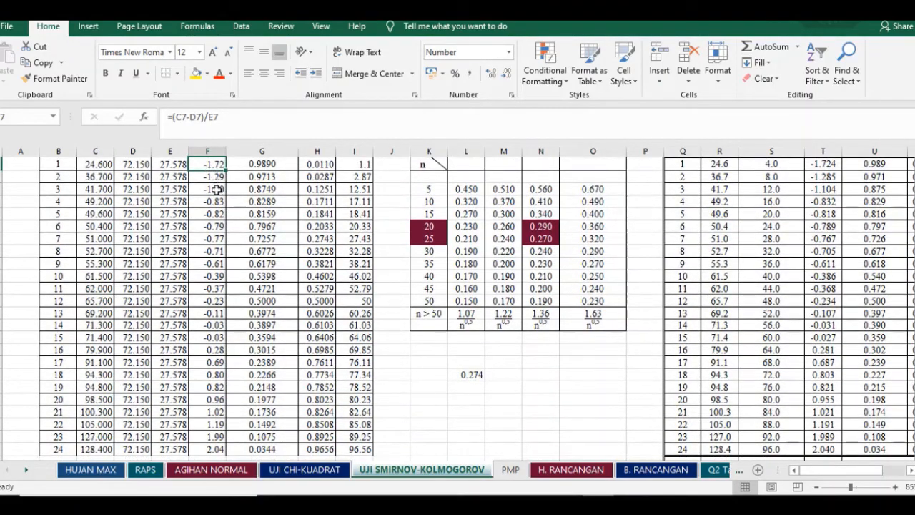
{"action": "scroll", "coordinate": [216, 212], "scroll_direction": "down", "scroll_amount": 2}
{"action": "scroll", "coordinate": [226, 368], "scroll_direction": "up", "scroll_amount": 3}
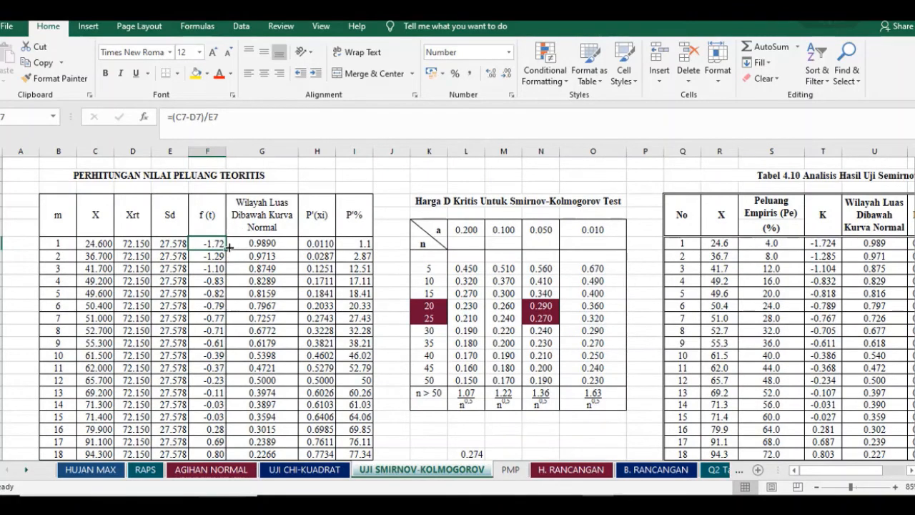
- Inspect the Wilayah Luas Dibawah Kurva Normal entry in G7 and its header against the f (t) value in F7
{"action": "left_click", "coordinate": [256, 244]}
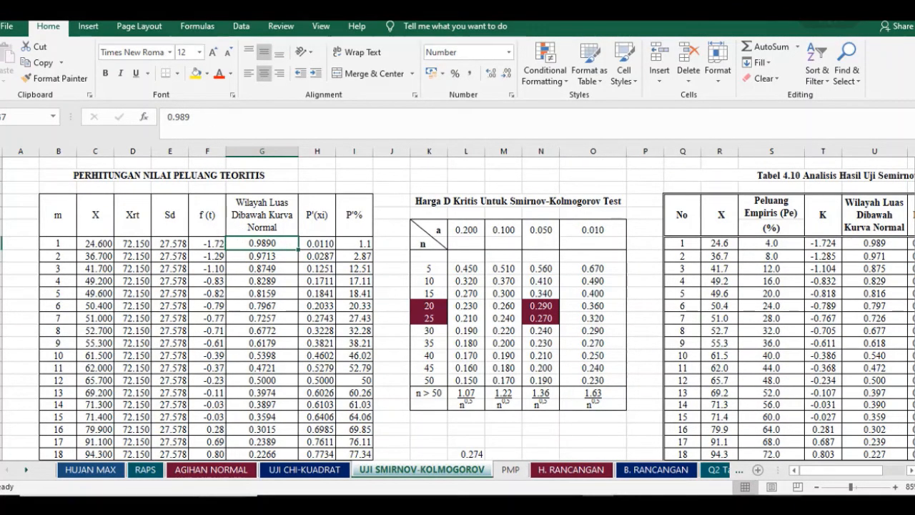
{"action": "left_click", "coordinate": [789, 505]}
{"action": "left_click", "coordinate": [282, 200]}
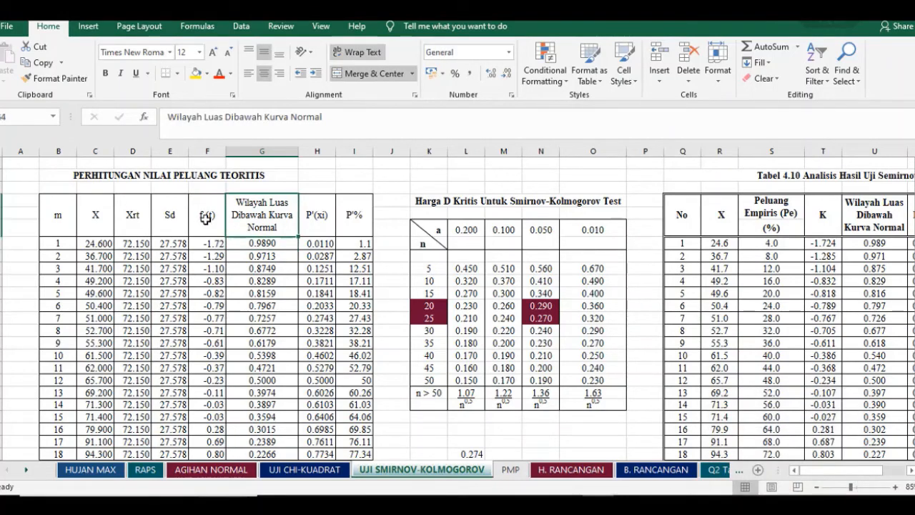
{"action": "left_click", "coordinate": [215, 244]}
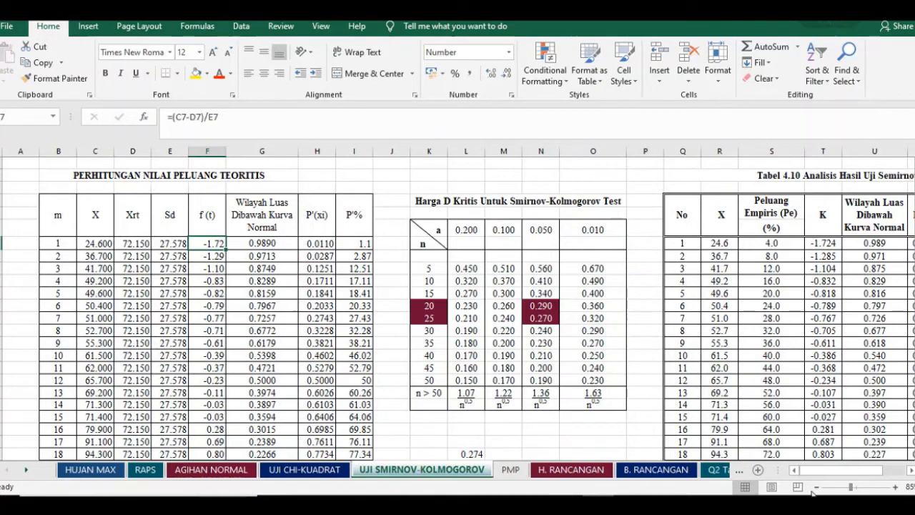
- Switch to the z-table PDF in Nitro and examine the z rows on the first page of TABEL A.4
{"action": "mouse_move", "coordinate": [789, 504]}
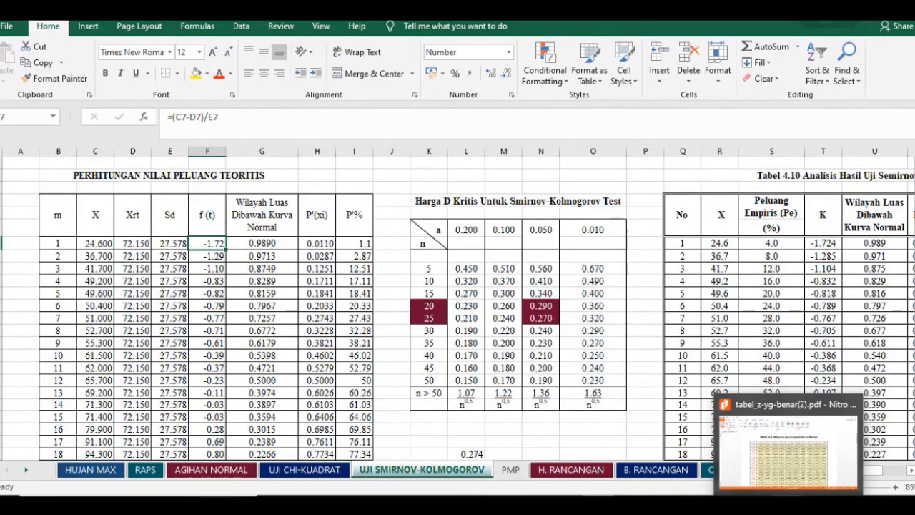
{"action": "left_click", "coordinate": [786, 451]}
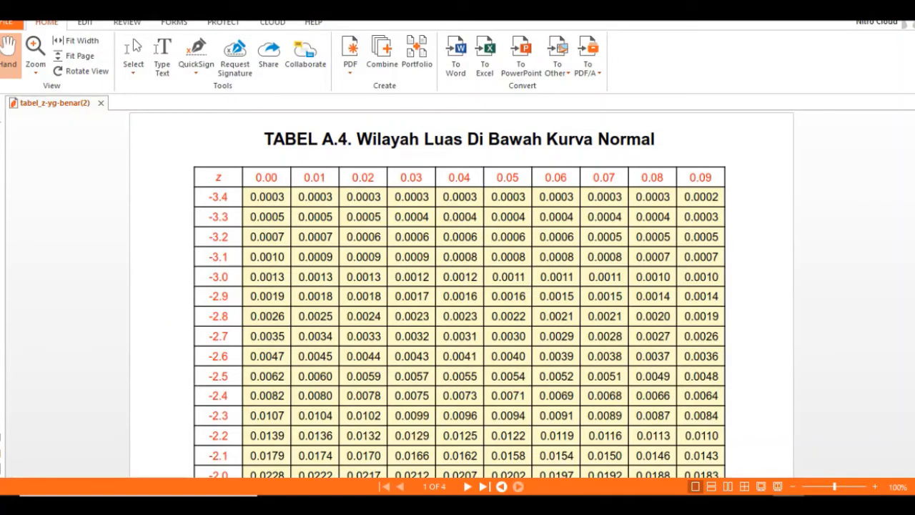
{"action": "scroll", "coordinate": [222, 196], "scroll_direction": "down", "scroll_amount": 1}
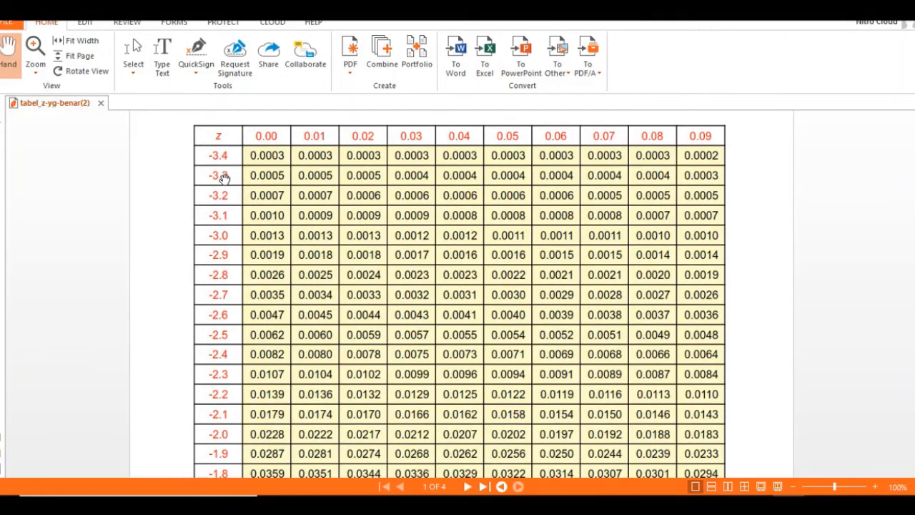
{"action": "scroll", "coordinate": [223, 161], "scroll_direction": "down", "scroll_amount": 1}
{"action": "scroll", "coordinate": [223, 171], "scroll_direction": "down", "scroll_amount": 1}
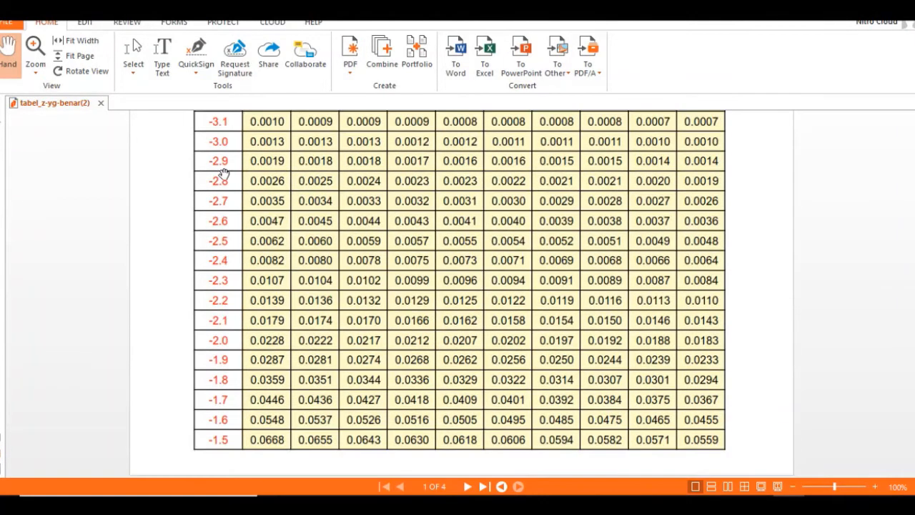
{"action": "scroll", "coordinate": [224, 174], "scroll_direction": "up", "scroll_amount": 3}
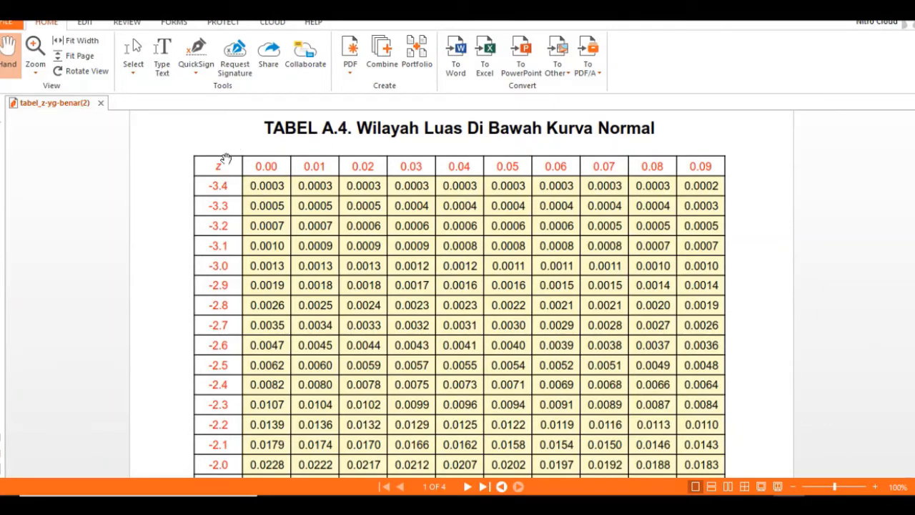
- Look through the z rows on the first two pages of TABEL A.4, from -3.4 to -0.0
{"action": "scroll", "coordinate": [237, 133], "scroll_direction": "down", "scroll_amount": 2}
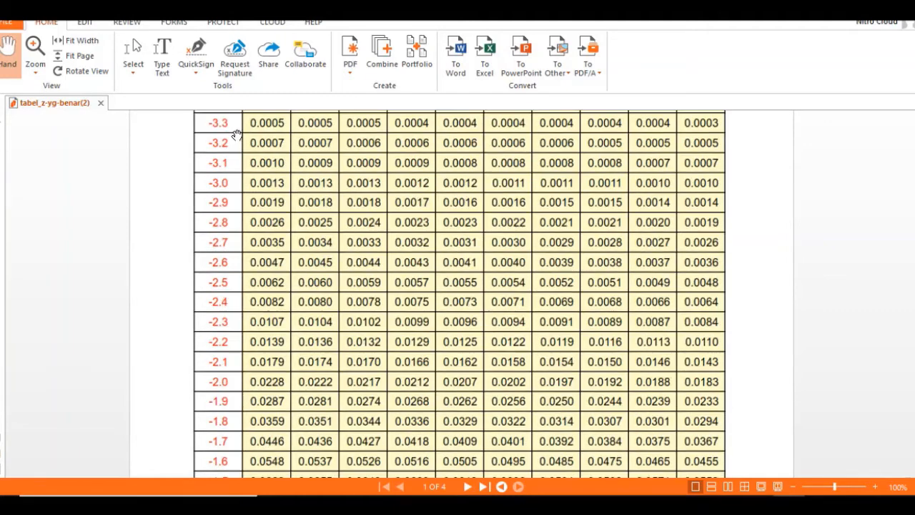
{"action": "scroll", "coordinate": [238, 174], "scroll_direction": "down", "scroll_amount": 1}
{"action": "scroll", "coordinate": [217, 219], "scroll_direction": "down", "scroll_amount": 2}
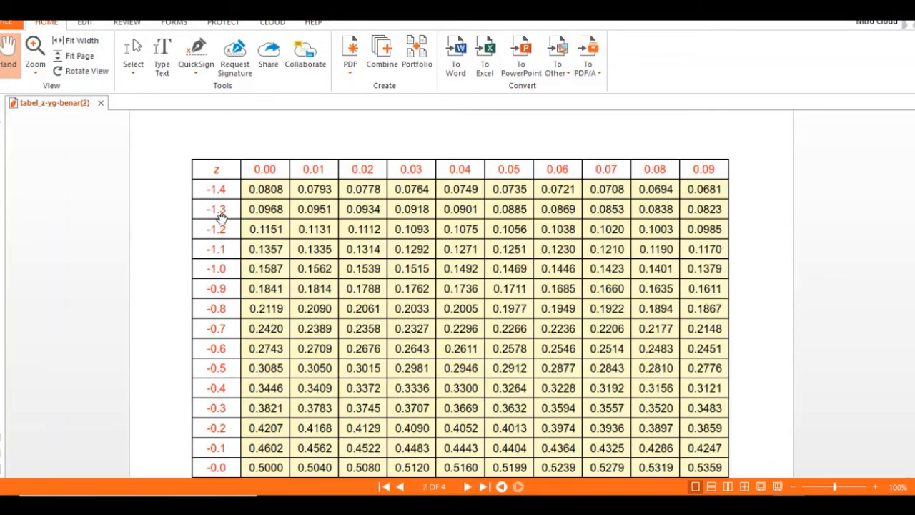
{"action": "scroll", "coordinate": [249, 191], "scroll_direction": "up", "scroll_amount": 3}
{"action": "scroll", "coordinate": [249, 191], "scroll_direction": "down", "scroll_amount": 2}
{"action": "scroll", "coordinate": [250, 189], "scroll_direction": "down", "scroll_amount": 3}
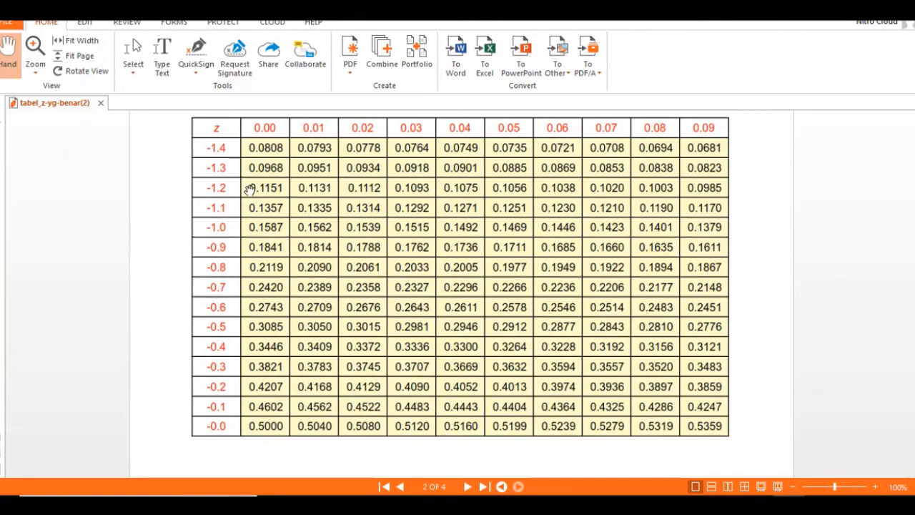
{"action": "scroll", "coordinate": [212, 239], "scroll_direction": "up", "scroll_amount": 15}
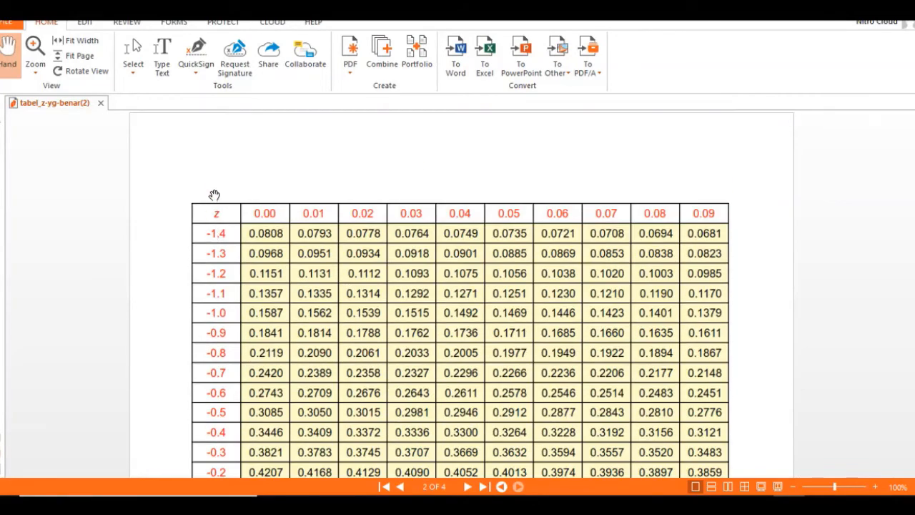
{"action": "scroll", "coordinate": [217, 179], "scroll_direction": "down", "scroll_amount": 1}
{"action": "scroll", "coordinate": [220, 175], "scroll_direction": "down", "scroll_amount": 1}
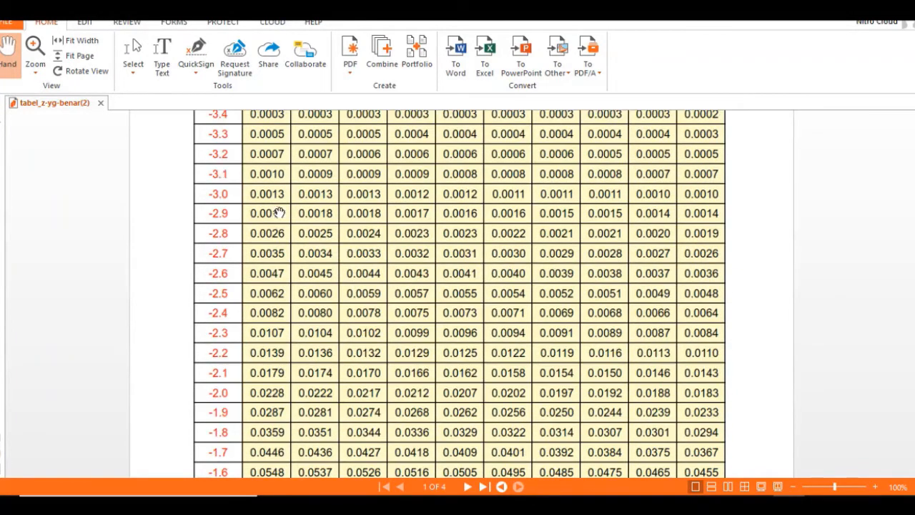
- Find the area for f (t) = -1.72 in TABEL A.4 and highlight 0.0427 where row -1.7 meets column 0.02
{"action": "left_click", "coordinate": [876, 487]}
{"action": "scroll", "coordinate": [165, 223], "scroll_direction": "down", "scroll_amount": 3}
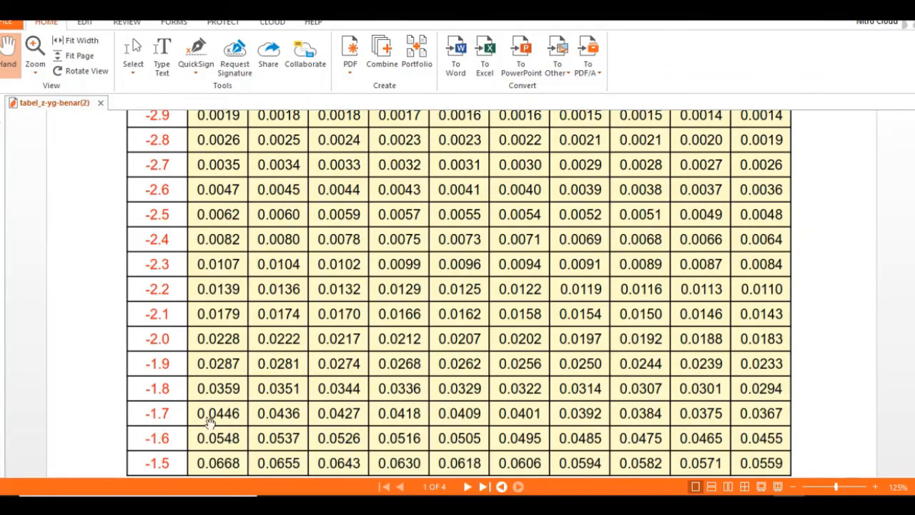
{"action": "scroll", "coordinate": [261, 428], "scroll_direction": "up", "scroll_amount": 5}
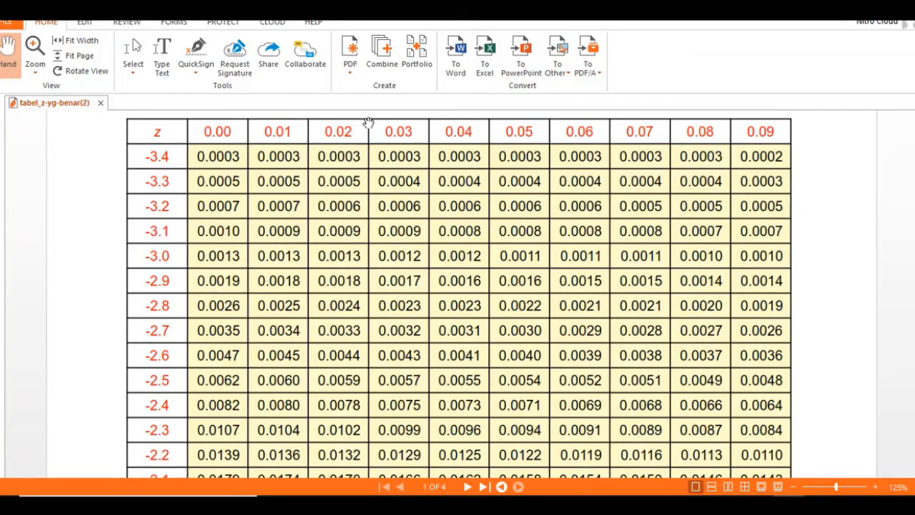
{"action": "scroll", "coordinate": [364, 123], "scroll_direction": "down", "scroll_amount": 1}
{"action": "scroll", "coordinate": [364, 121], "scroll_direction": "up", "scroll_amount": 1}
{"action": "scroll", "coordinate": [363, 118], "scroll_direction": "down", "scroll_amount": 1}
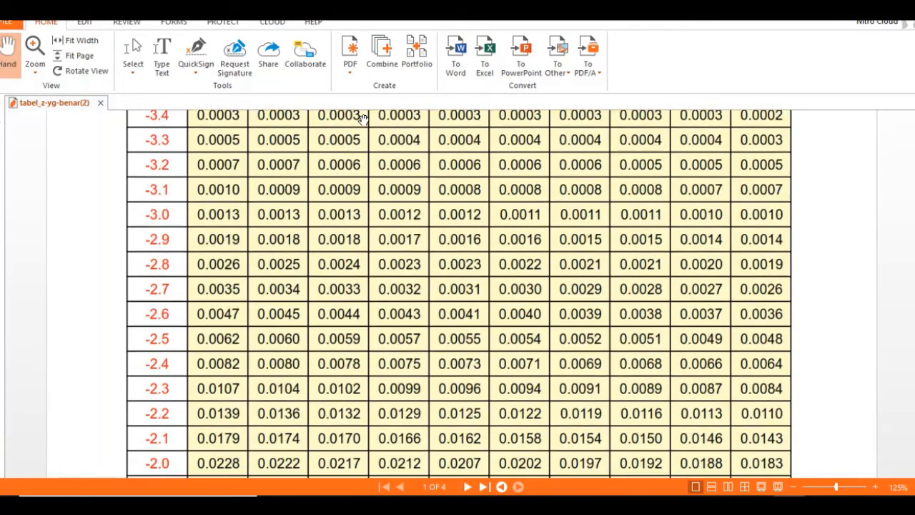
{"action": "scroll", "coordinate": [364, 119], "scroll_direction": "up", "scroll_amount": 1}
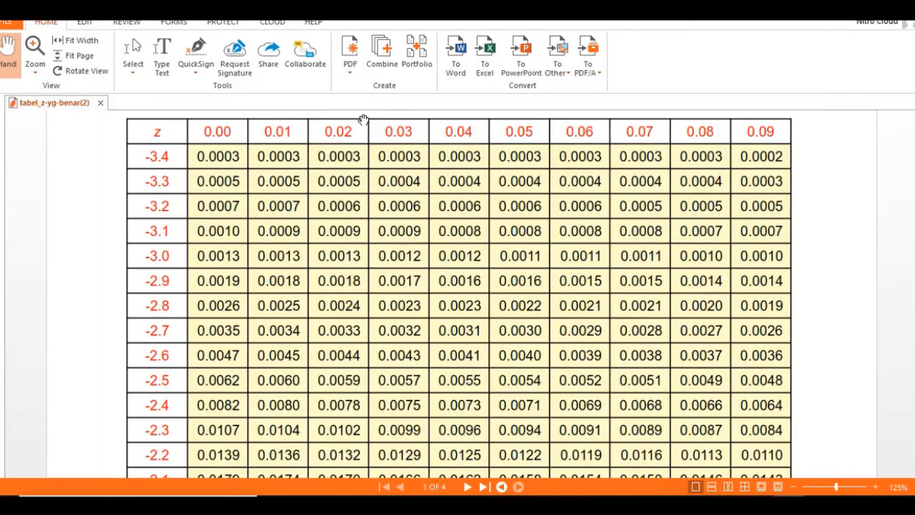
{"action": "scroll", "coordinate": [363, 119], "scroll_direction": "down", "scroll_amount": 5}
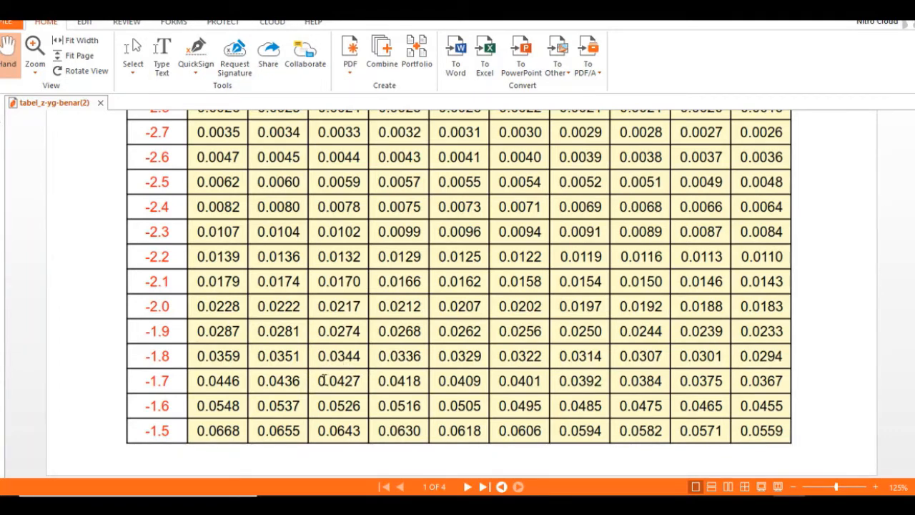
{"action": "left_click_drag", "start_coordinate": [317, 380], "coordinate": [364, 379]}
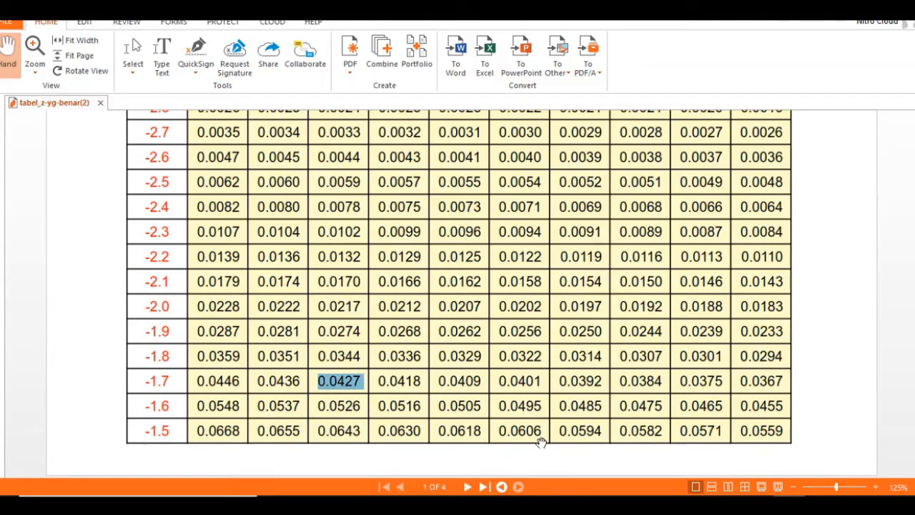
- Switch to the Excel workbook and select the Wilayah Luas Dibawah Kurva Normal values for all 24 rows
{"action": "left_click", "coordinate": [599, 505]}
{"action": "left_click", "coordinate": [273, 239]}
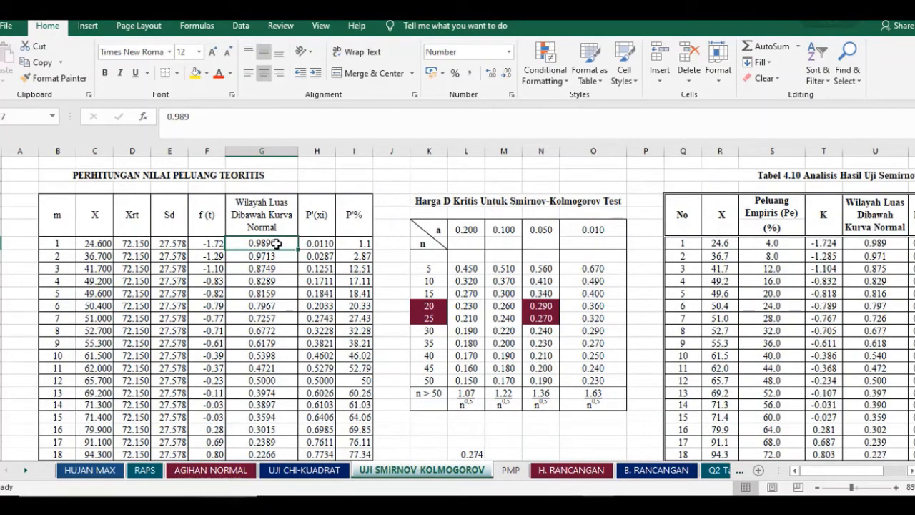
{"action": "left_click_drag", "start_coordinate": [276, 243], "coordinate": [296, 428]}
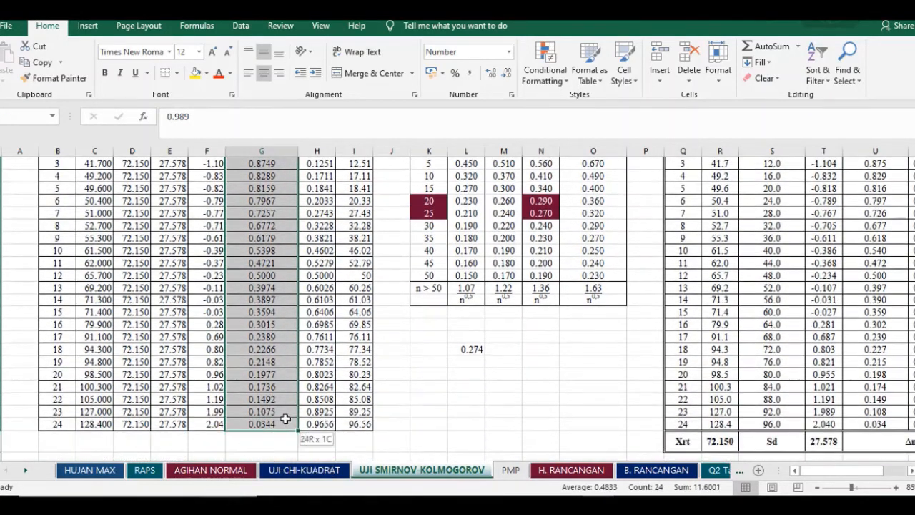
{"action": "scroll", "coordinate": [264, 245], "scroll_direction": "up", "scroll_amount": 3}
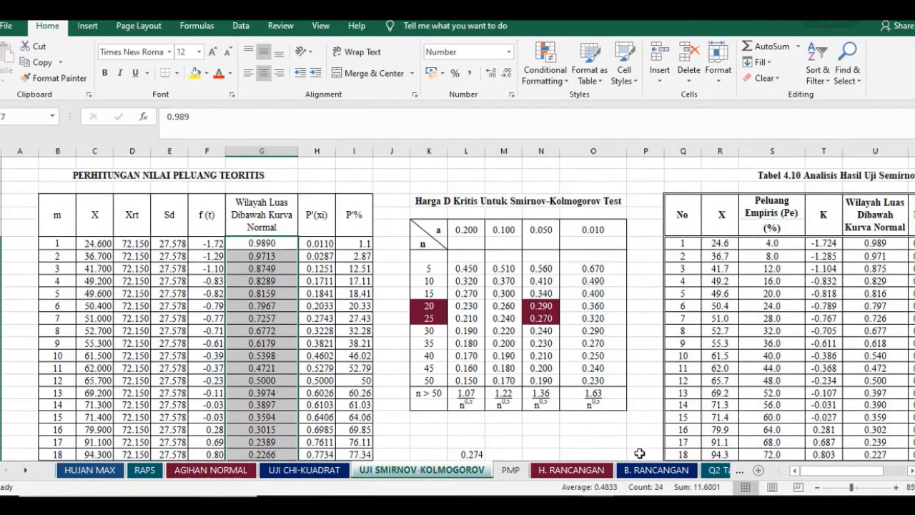
- Alternate between the z-table PDF in Nitro and the Excel workbook to compare the highlighted area with the Wilayah Luas value in G7
{"action": "left_click", "coordinate": [786, 502]}
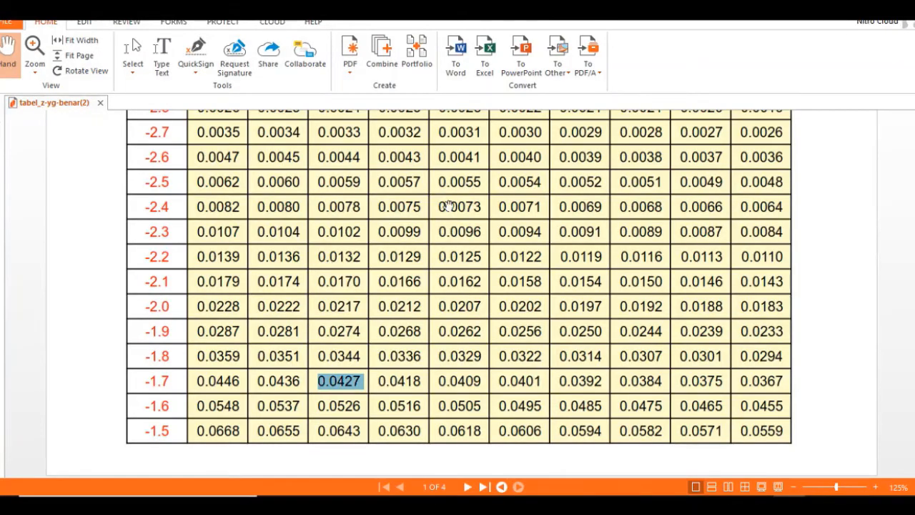
{"action": "left_click", "coordinate": [597, 503]}
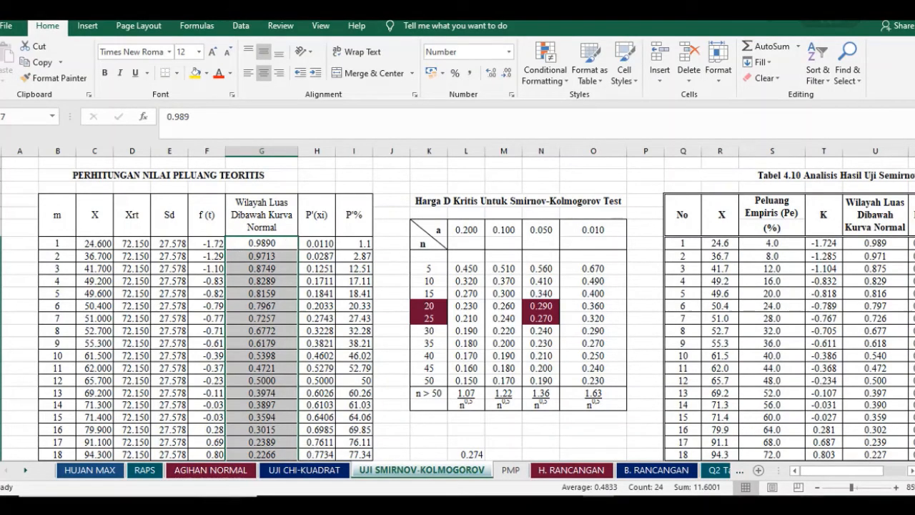
{"action": "mouse_move", "coordinate": [791, 505]}
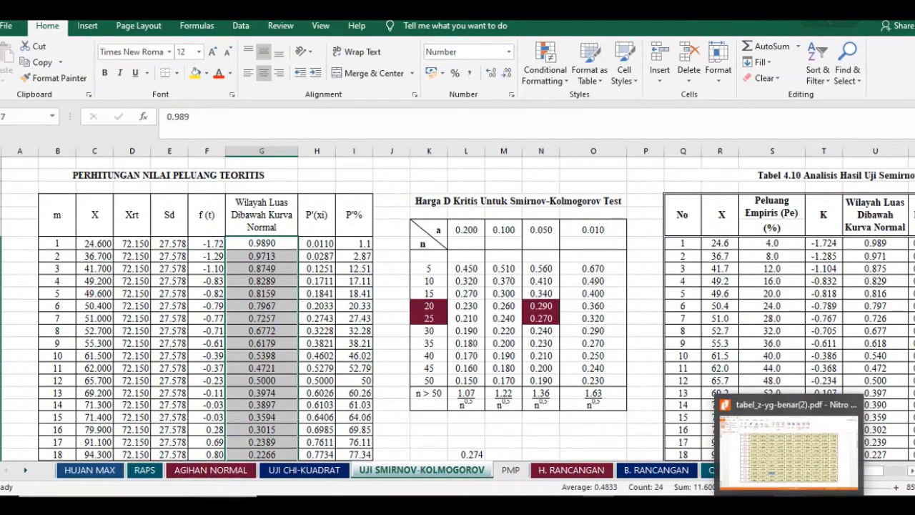
{"action": "left_click", "coordinate": [786, 450]}
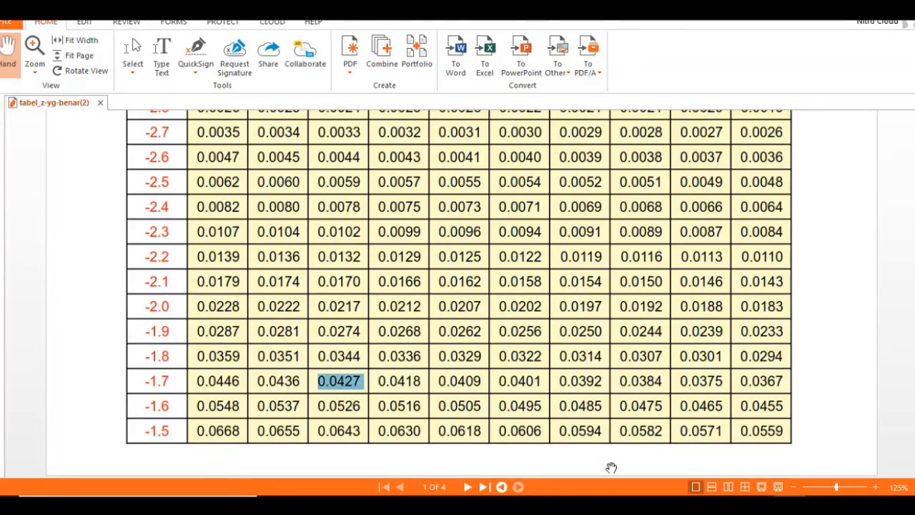
{"action": "left_click", "coordinate": [599, 505]}
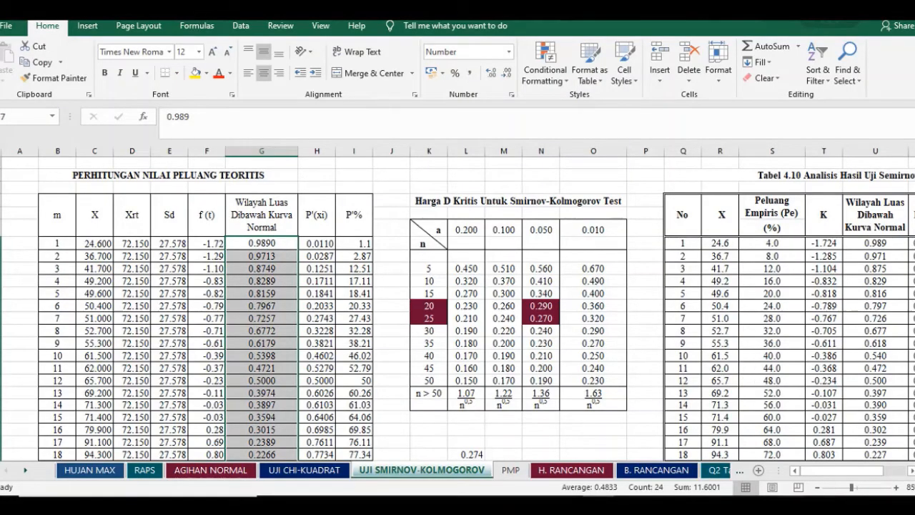
{"action": "left_click", "coordinate": [788, 505]}
{"action": "left_click", "coordinate": [788, 504]}
{"action": "left_click", "coordinate": [276, 245]}
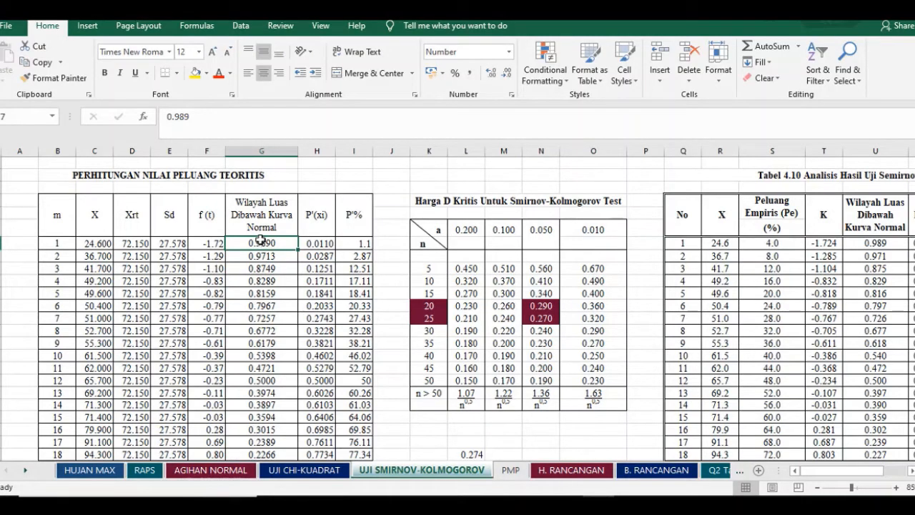
- Inspect the P'(xi) formula in H7 without changing it, and review the P'(xi) values down to row m = 24
{"action": "left_click", "coordinate": [328, 245]}
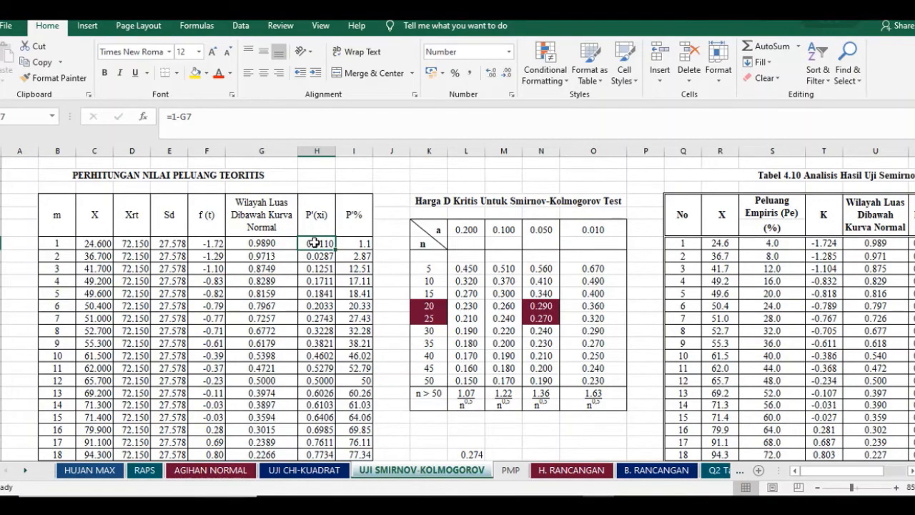
{"action": "double_click", "coordinate": [315, 243]}
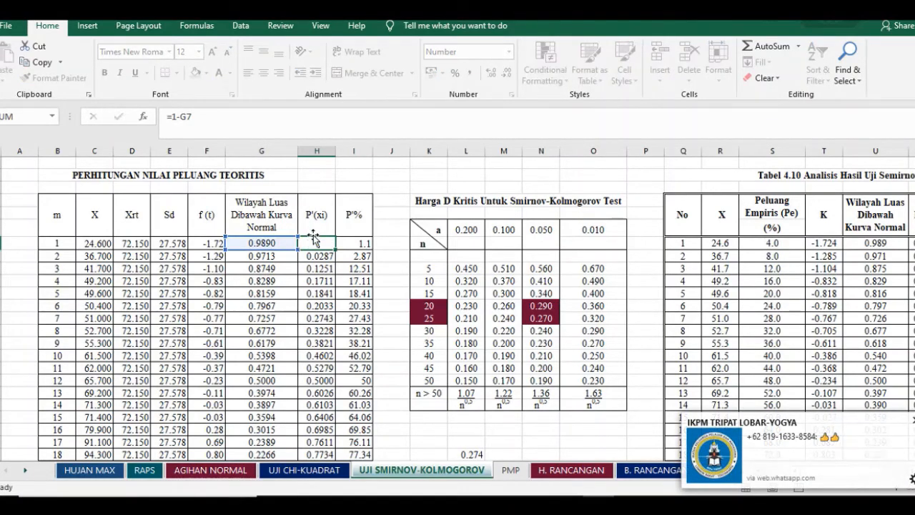
{"action": "key", "text": "Escape"}
{"action": "scroll", "coordinate": [335, 245], "scroll_direction": "down", "scroll_amount": 4}
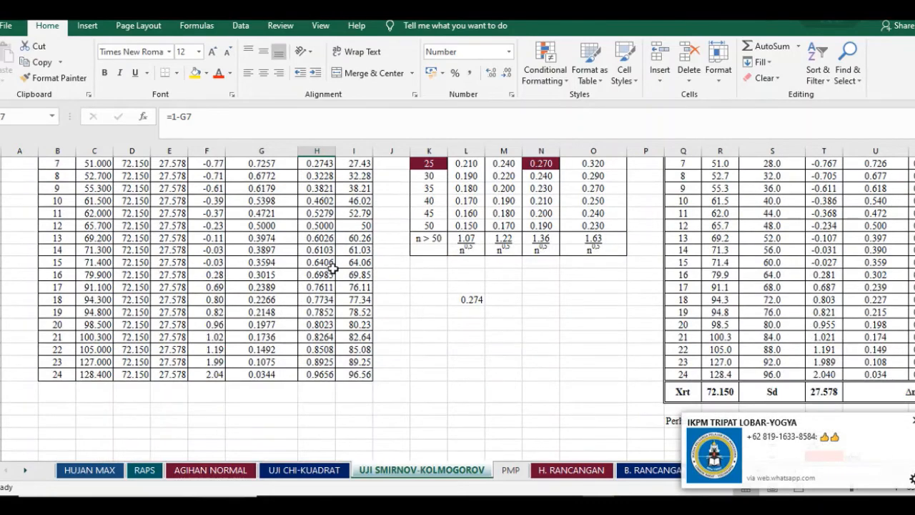
{"action": "scroll", "coordinate": [333, 266], "scroll_direction": "up", "scroll_amount": 3}
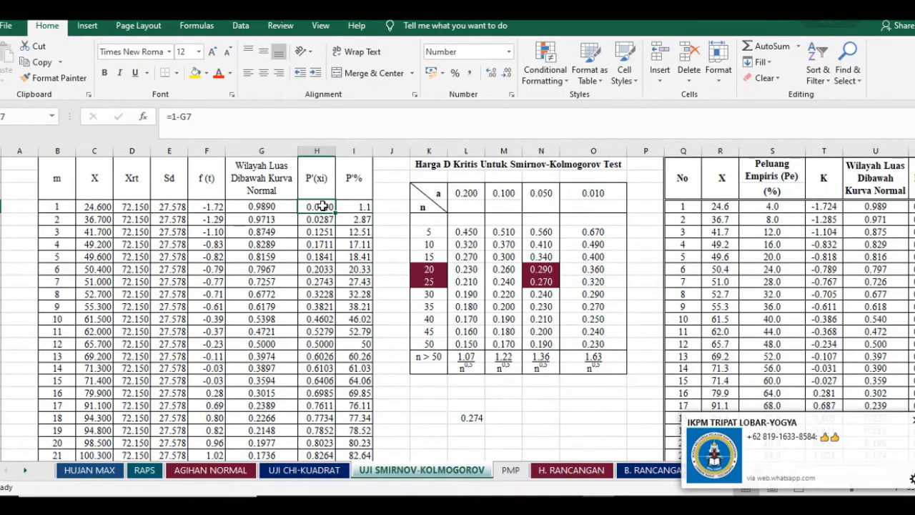
- Inspect the P'% formula in I7 without changing it, and review the percentages down the column
{"action": "left_click", "coordinate": [348, 206]}
{"action": "double_click", "coordinate": [348, 206]}
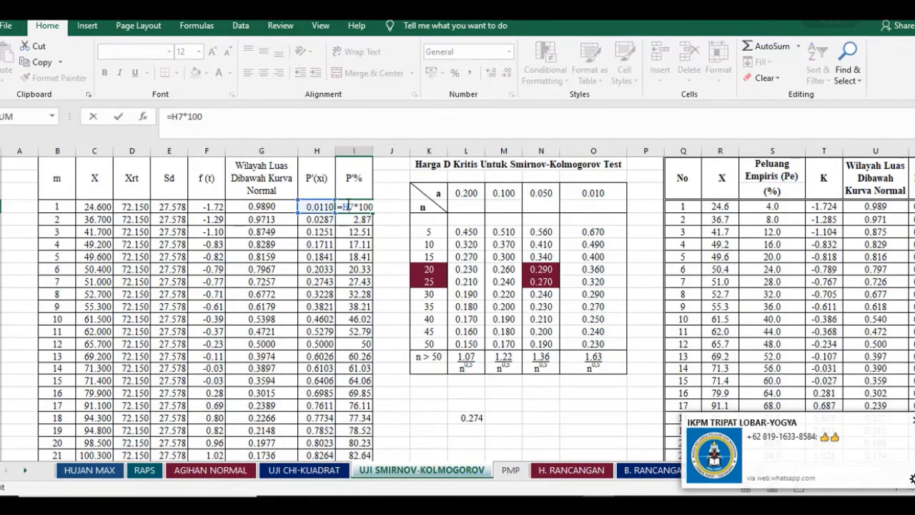
{"action": "key", "text": "Escape"}
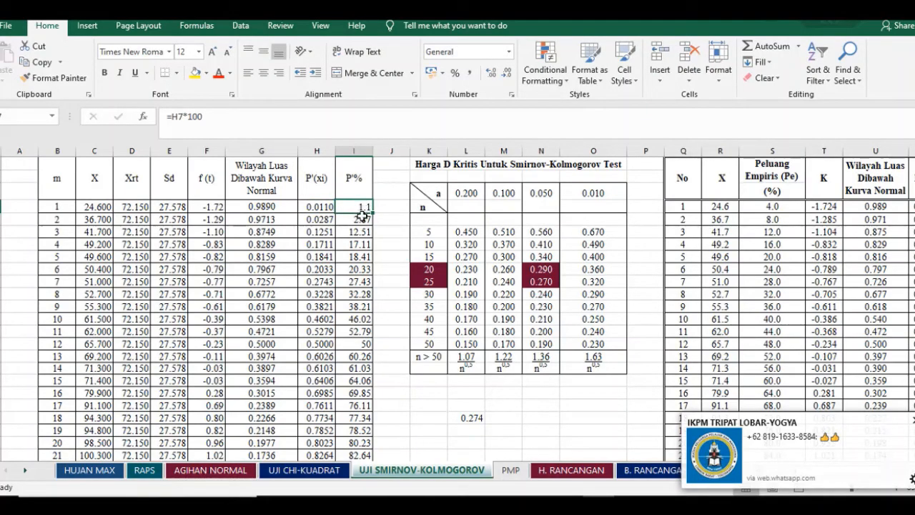
{"action": "scroll", "coordinate": [357, 285], "scroll_direction": "down", "scroll_amount": 2}
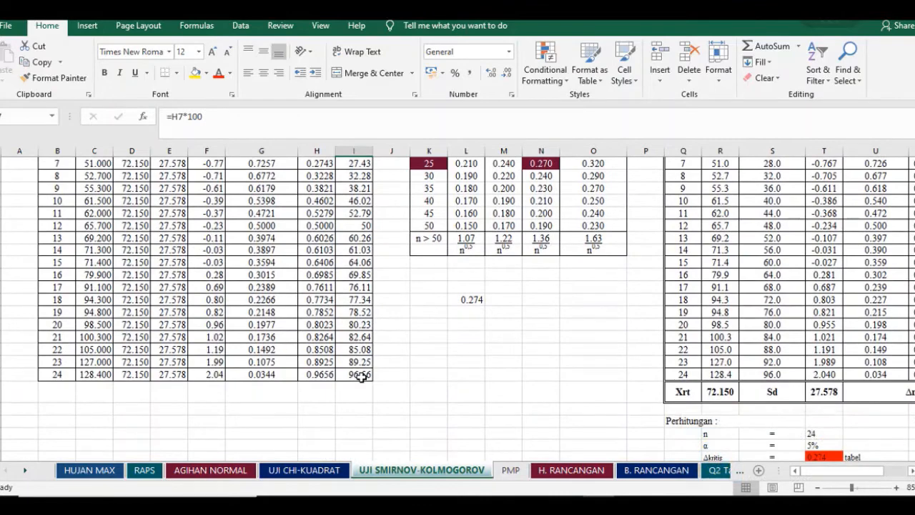
{"action": "scroll", "coordinate": [380, 295], "scroll_direction": "up", "scroll_amount": 2}
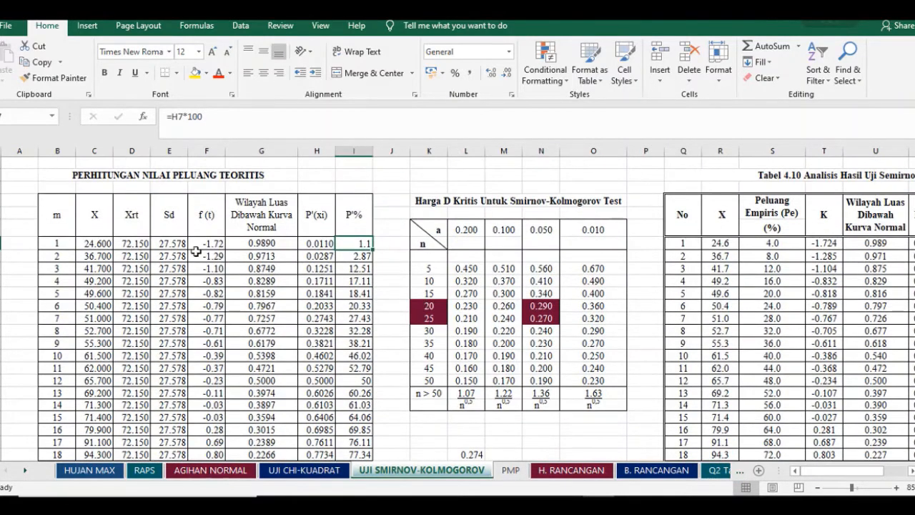
- Check the P'% formula in the last row, I30, and leave it unchanged
{"action": "scroll", "coordinate": [196, 251], "scroll_direction": "down", "scroll_amount": 2}
{"action": "double_click", "coordinate": [369, 374]}
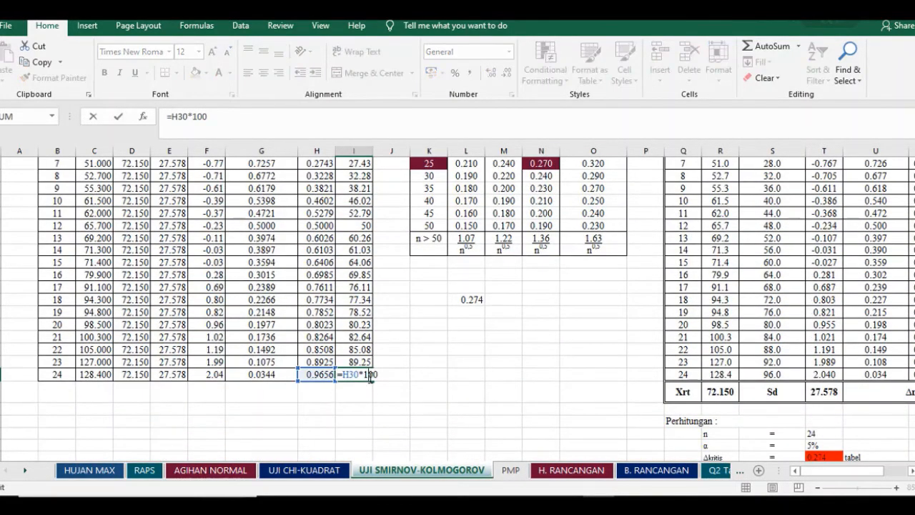
{"action": "scroll", "coordinate": [370, 378], "scroll_direction": "up", "scroll_amount": 2}
{"action": "scroll", "coordinate": [378, 357], "scroll_direction": "down", "scroll_amount": 3}
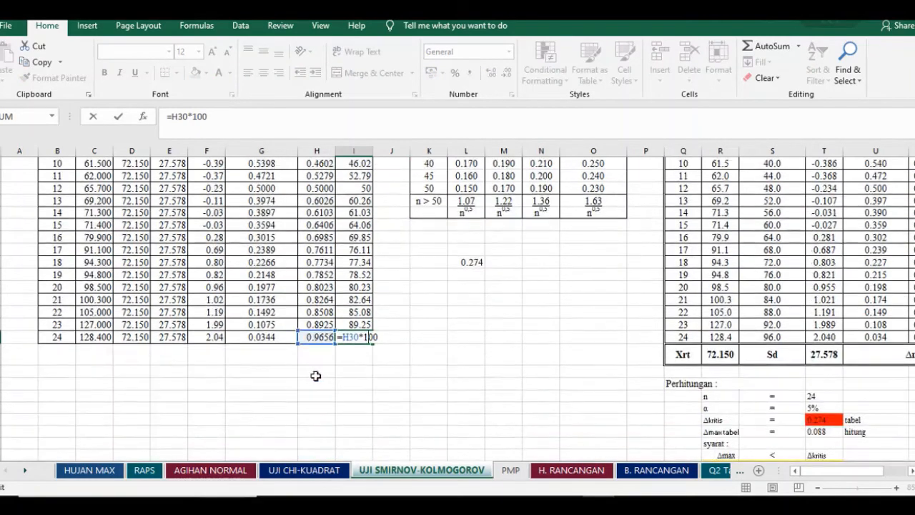
{"action": "key", "text": "Escape"}
{"action": "scroll", "coordinate": [380, 336], "scroll_direction": "up", "scroll_amount": 5}
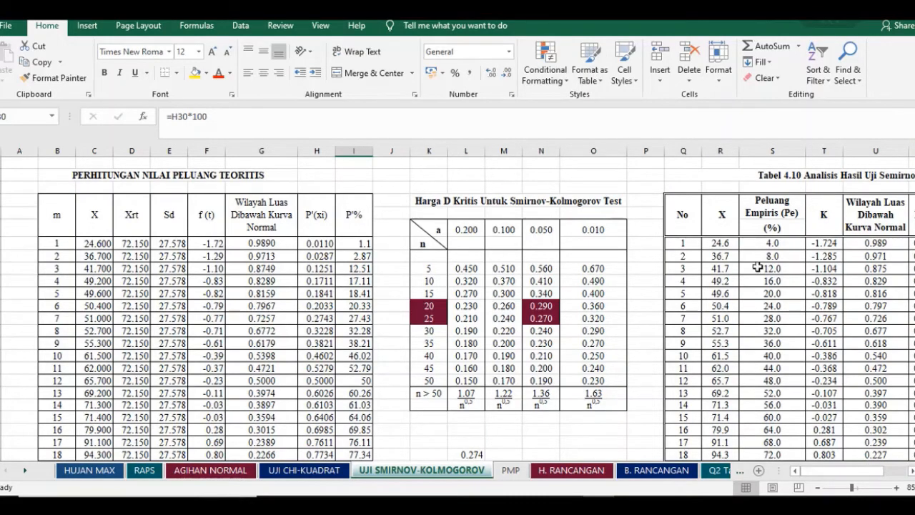
- Examine the critical D table, the ΔP column of Tabel 4.10 and the Perhitungan block comparing Δmax with Δkritis
{"action": "left_click_drag", "start_coordinate": [813, 479], "coordinate": [834, 479]}
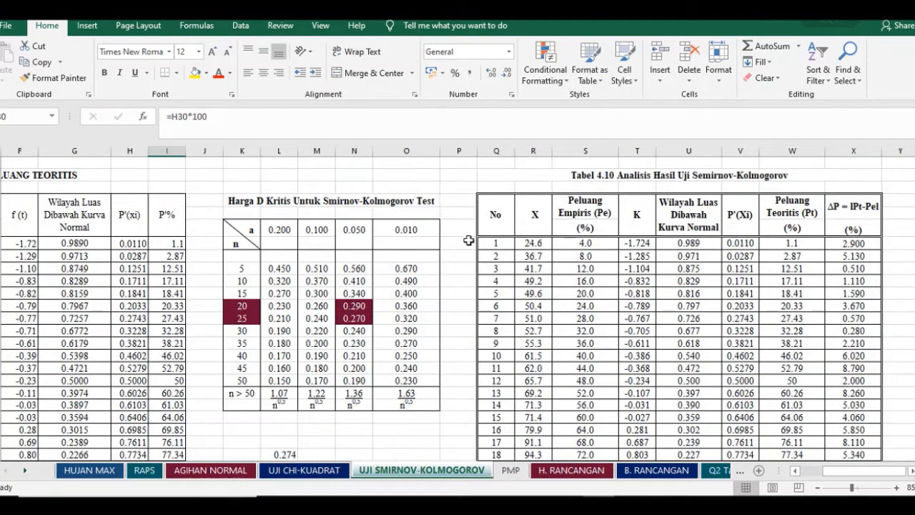
{"action": "left_click_drag", "start_coordinate": [207, 306], "coordinate": [285, 380]}
{"action": "left_click", "coordinate": [355, 214]}
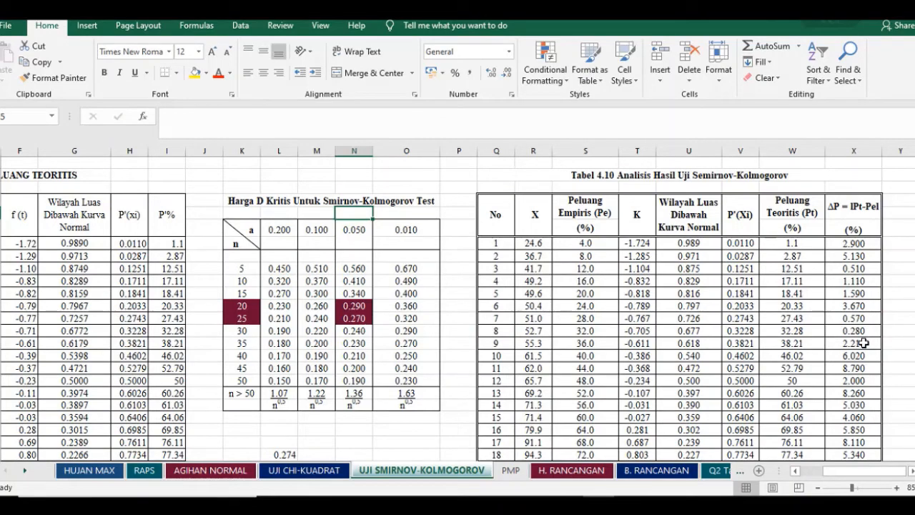
{"action": "left_click_drag", "start_coordinate": [858, 471], "coordinate": [822, 459]}
{"action": "scroll", "coordinate": [851, 214], "scroll_direction": "down", "scroll_amount": 1}
{"action": "scroll", "coordinate": [847, 212], "scroll_direction": "up", "scroll_amount": 1}
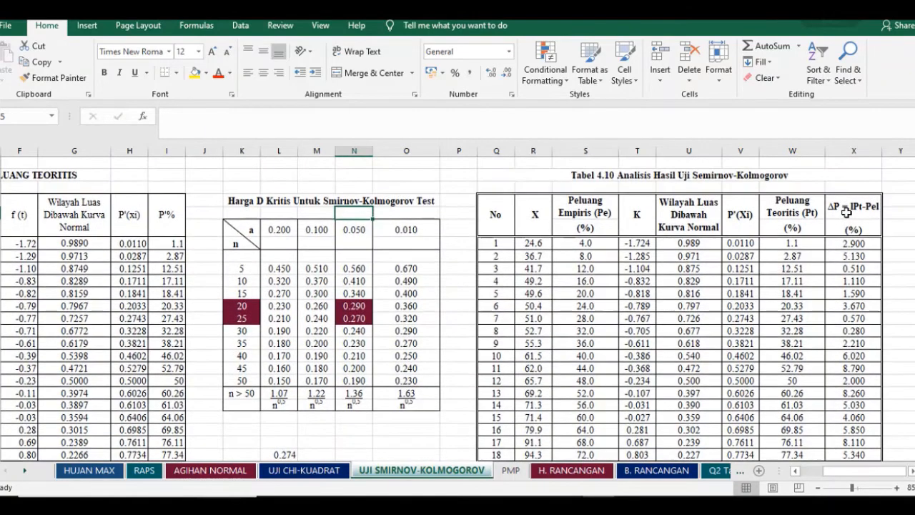
{"action": "scroll", "coordinate": [846, 212], "scroll_direction": "down", "scroll_amount": 8}
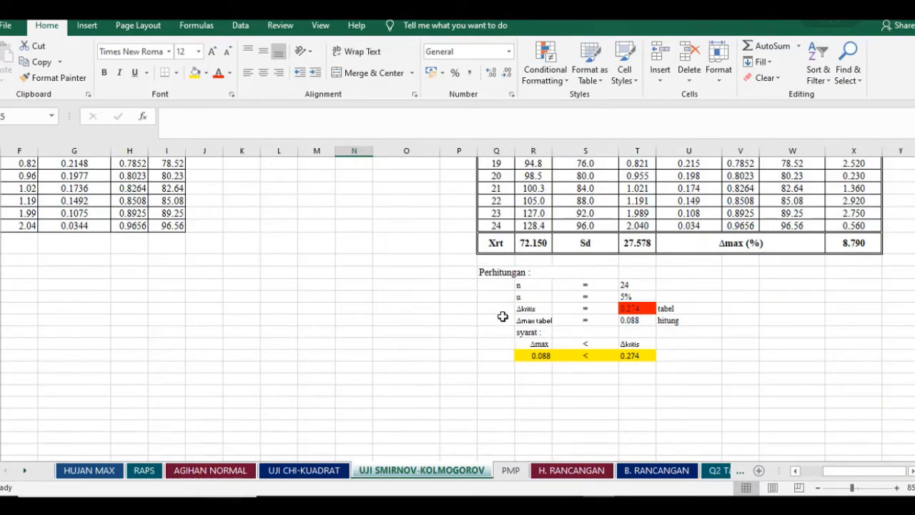
- Inspect the Δmax formula in T37 without changing it, and trace it to the ΔP column of Tabel 4.10
{"action": "left_click", "coordinate": [652, 321]}
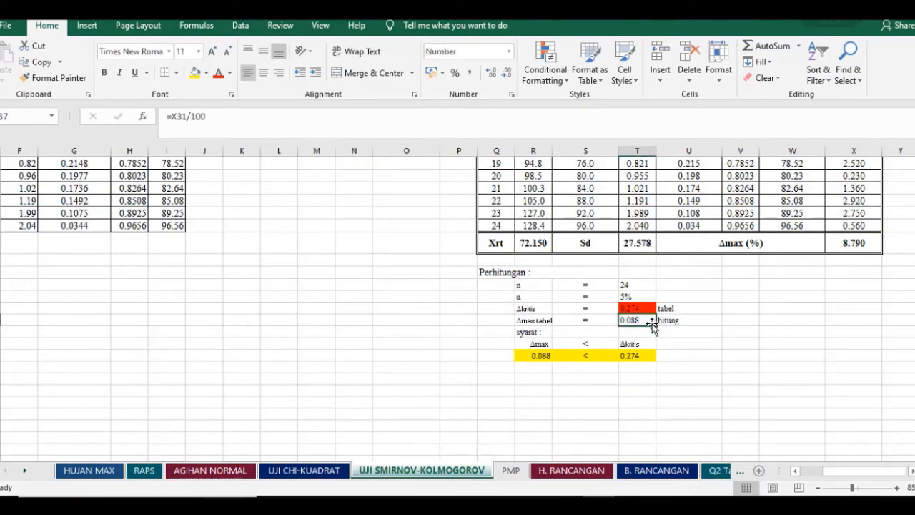
{"action": "double_click", "coordinate": [652, 321]}
{"action": "scroll", "coordinate": [765, 297], "scroll_direction": "up", "scroll_amount": 8}
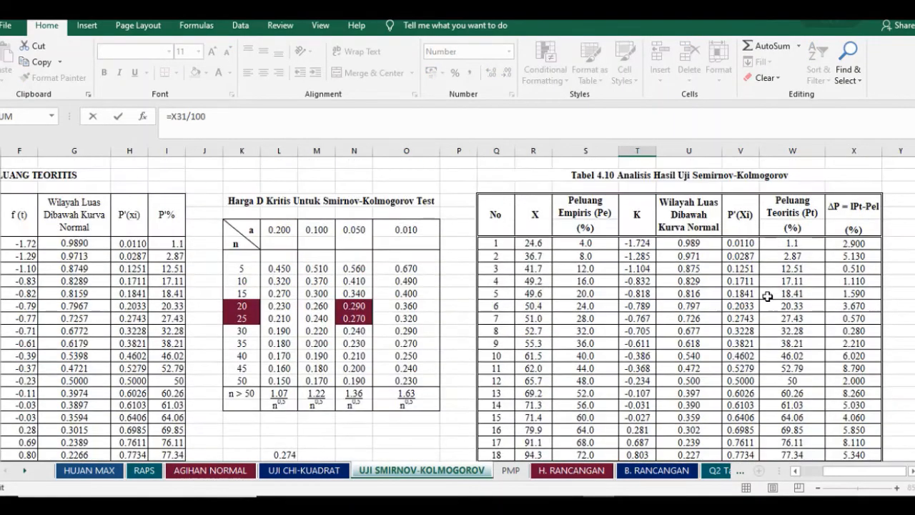
{"action": "key", "text": "Escape"}
{"action": "scroll", "coordinate": [770, 235], "scroll_direction": "up", "scroll_amount": 5}
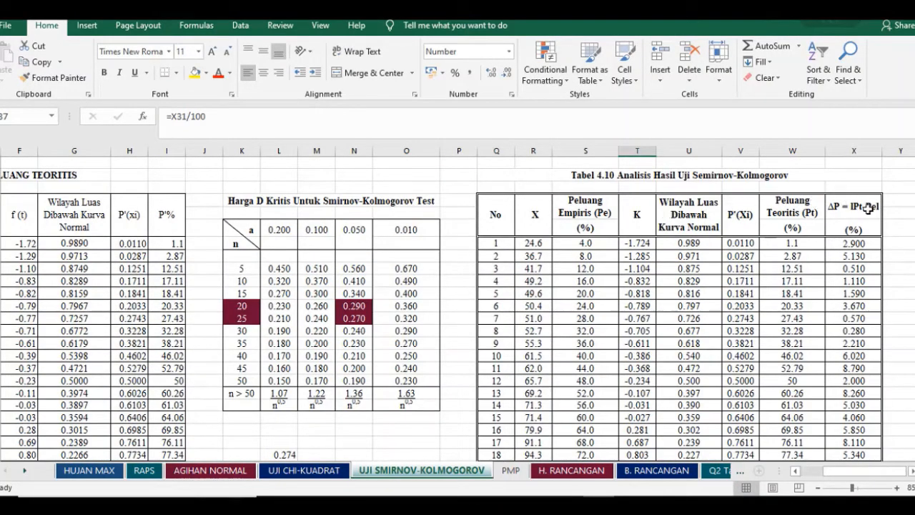
{"action": "scroll", "coordinate": [867, 208], "scroll_direction": "down", "scroll_amount": 6}
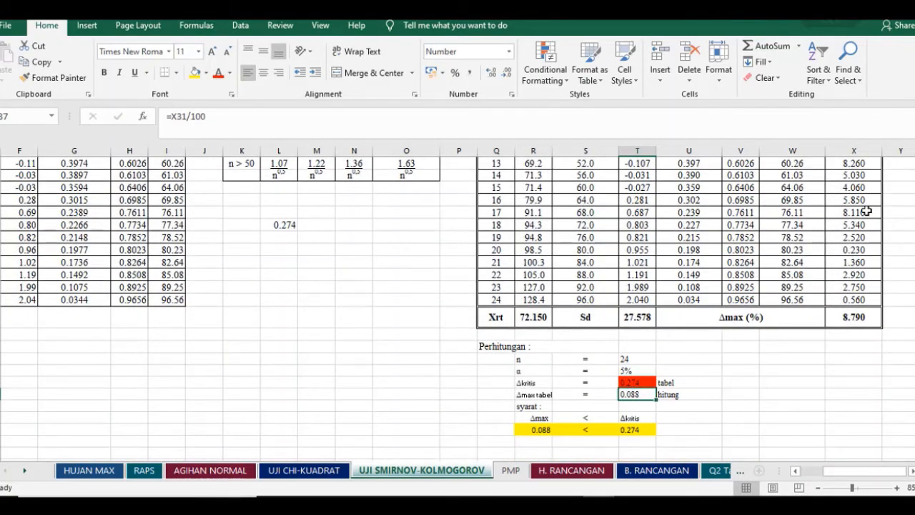
{"action": "scroll", "coordinate": [867, 211], "scroll_direction": "up", "scroll_amount": 6}
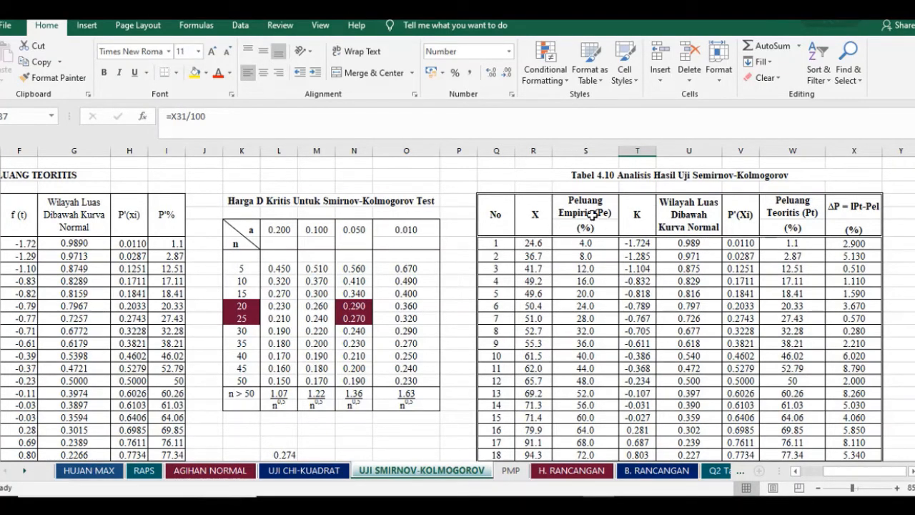
- Inspect the Peluang Empiris formula in S7, tracing its references to the first and last numbers in column Q, and leave it unchanged
{"action": "left_click", "coordinate": [592, 243]}
{"action": "double_click", "coordinate": [593, 243]}
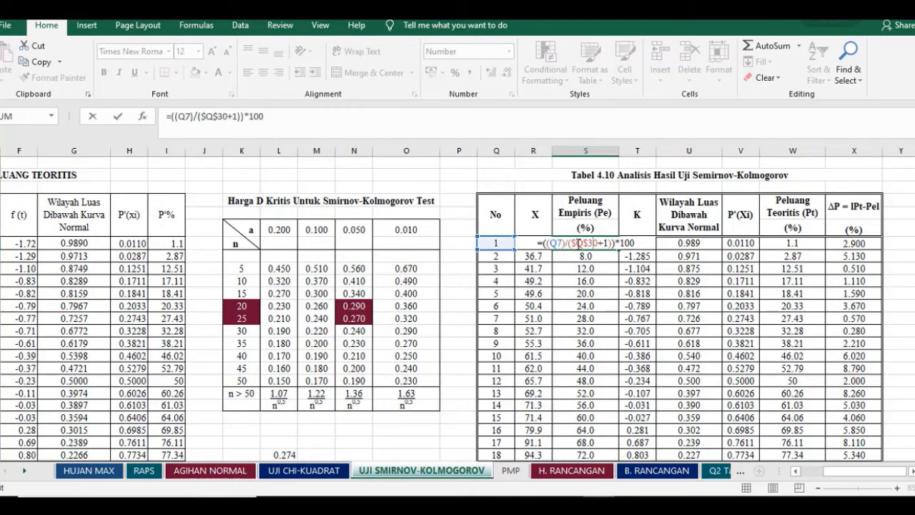
{"action": "scroll", "coordinate": [579, 255], "scroll_direction": "down", "scroll_amount": 7}
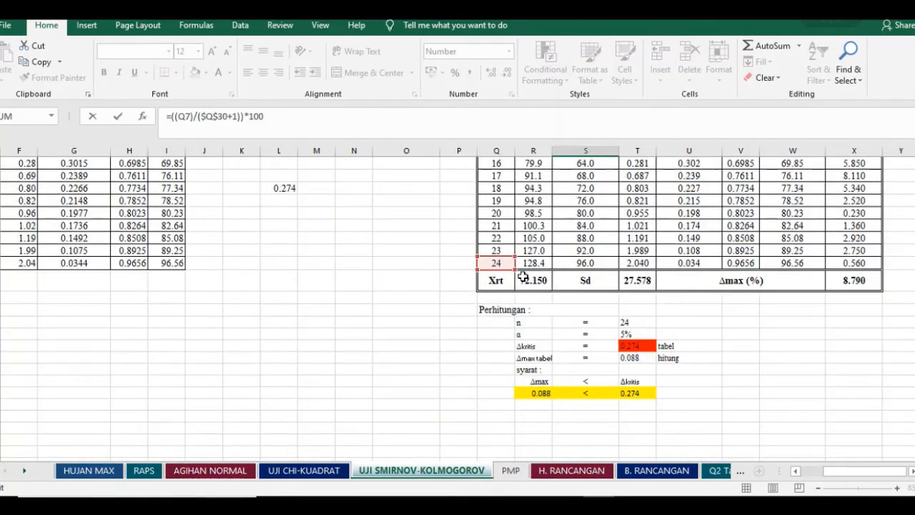
{"action": "scroll", "coordinate": [524, 276], "scroll_direction": "up", "scroll_amount": 4}
{"action": "scroll", "coordinate": [524, 276], "scroll_direction": "up", "scroll_amount": 3}
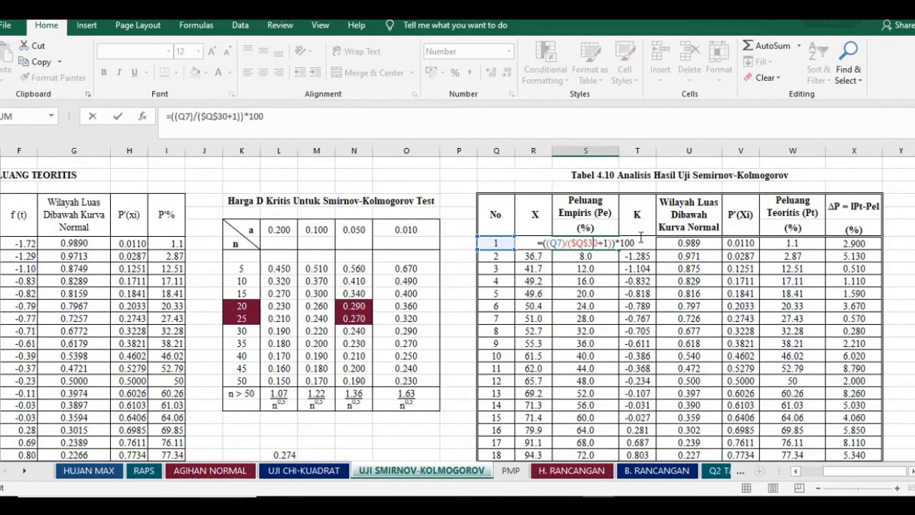
{"action": "key", "text": "ctrl+Return"}
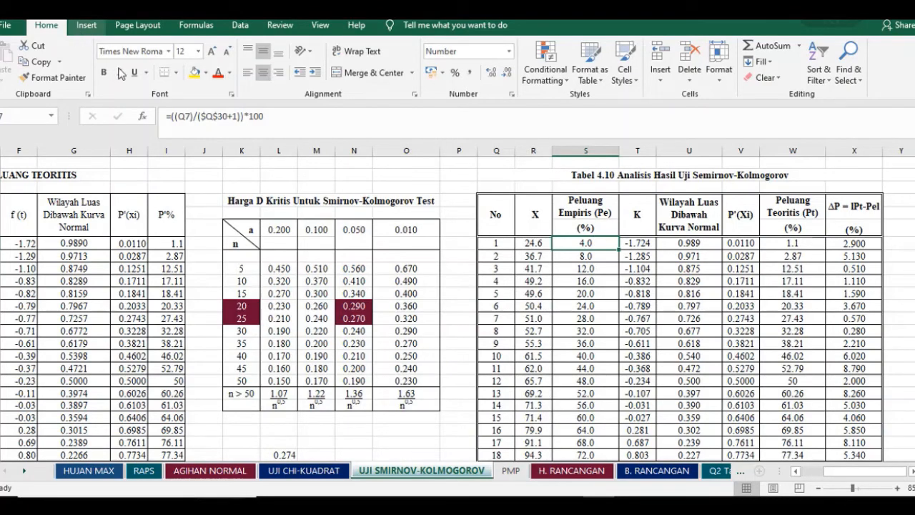
- Draw a straight arrow about 2.43 cm high and 1.99 cm wide from above the X column to the Peluang Empiris header
{"action": "left_click", "coordinate": [87, 25]}
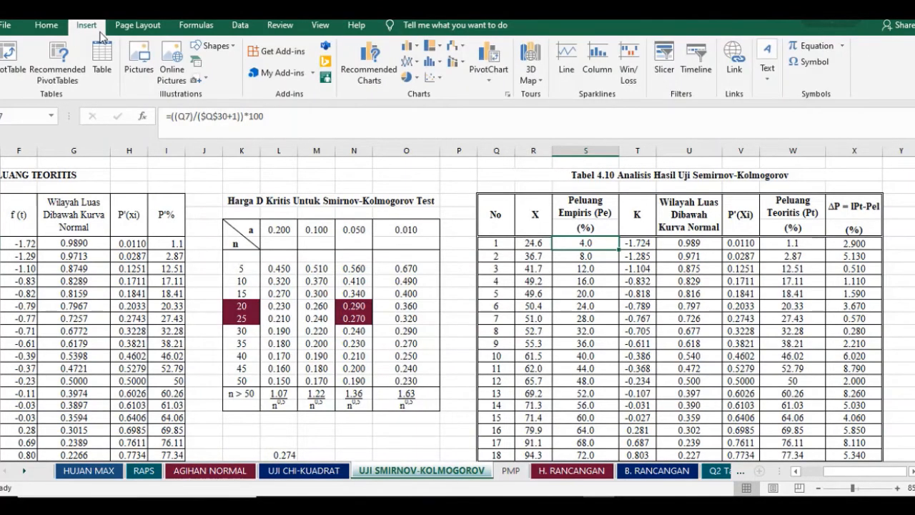
{"action": "left_click", "coordinate": [215, 45]}
{"action": "left_click", "coordinate": [220, 78]}
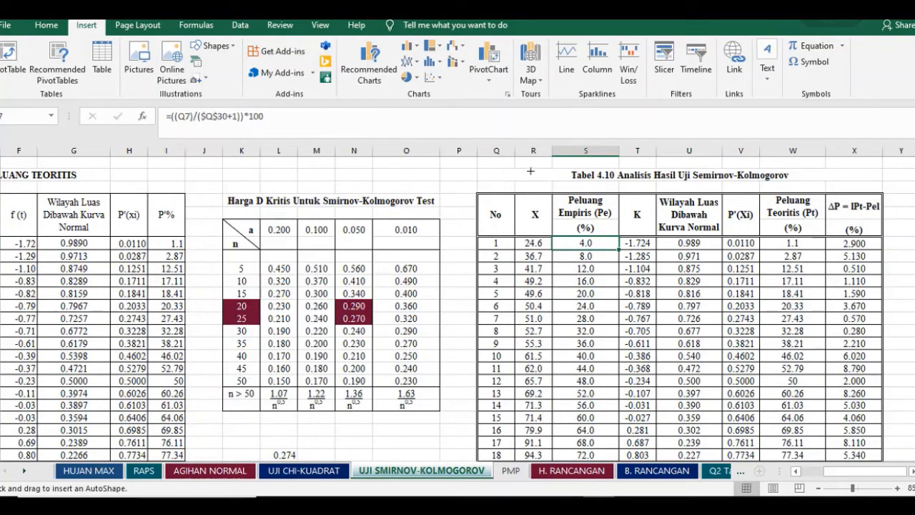
{"action": "mouse_move", "coordinate": [530, 171]}
{"action": "left_mouse_down"}
{"action": "mouse_move", "coordinate": [582, 229]}
{"action": "mouse_move", "coordinate": [566, 211]}
{"action": "mouse_move", "coordinate": [576, 223]}
{"action": "left_mouse_up"}
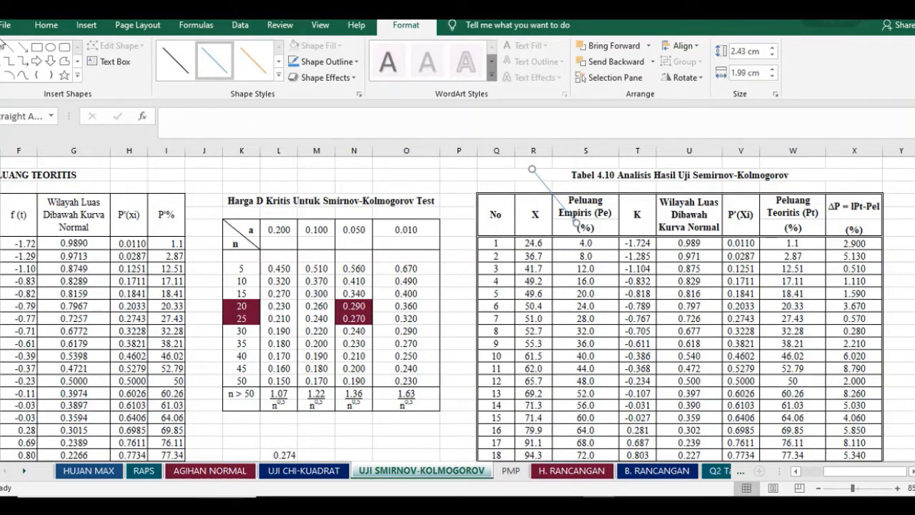
- Add a rectangle about 1.46 by 4.02 cm at the arrow's tail and label it "Pe=(m/(n+1))*100"
{"action": "left_click", "coordinate": [36, 47]}
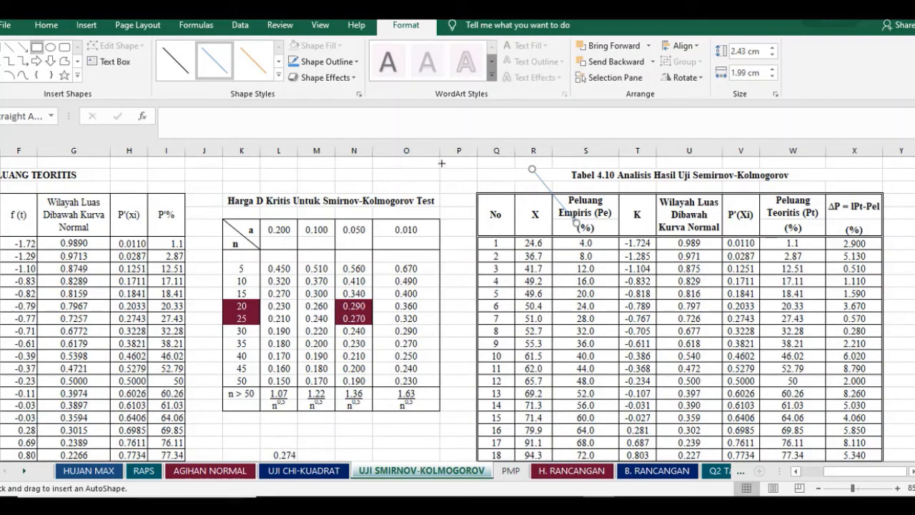
{"action": "left_click_drag", "start_coordinate": [442, 164], "coordinate": [532, 196]}
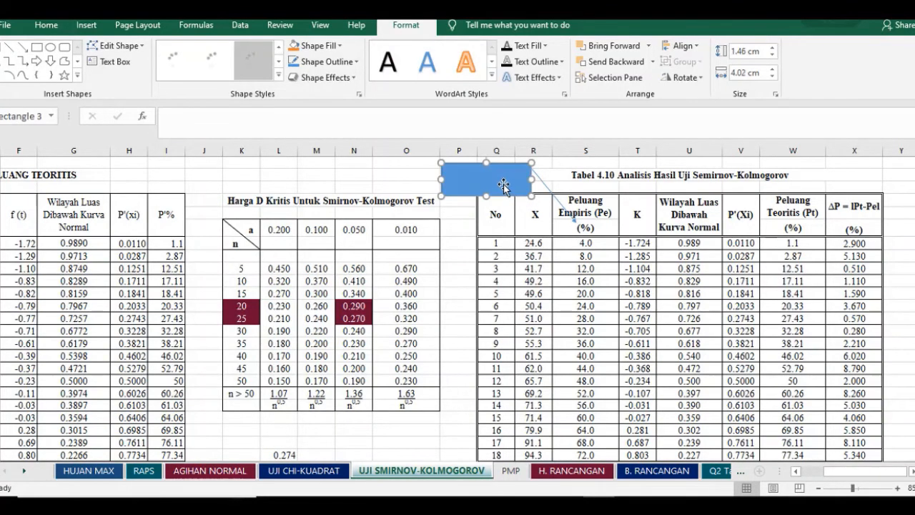
{"action": "right_click", "coordinate": [488, 172]}
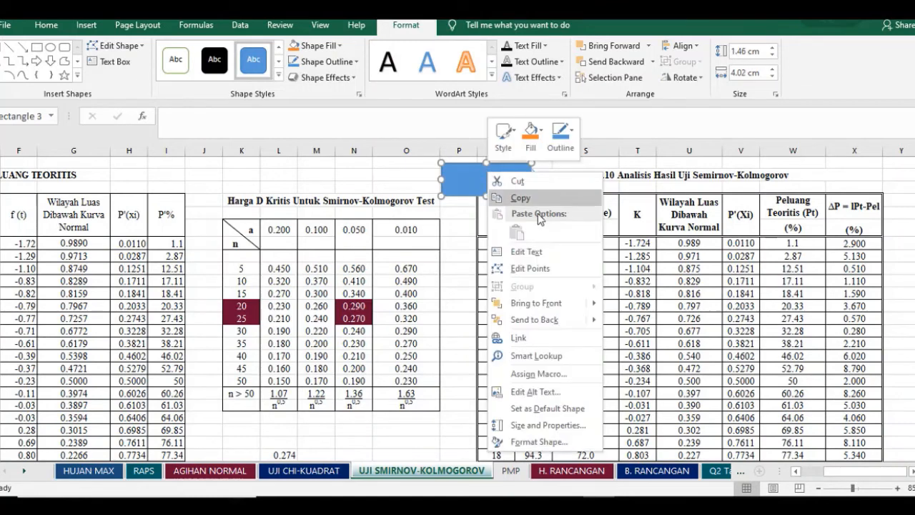
{"action": "left_click", "coordinate": [526, 251]}
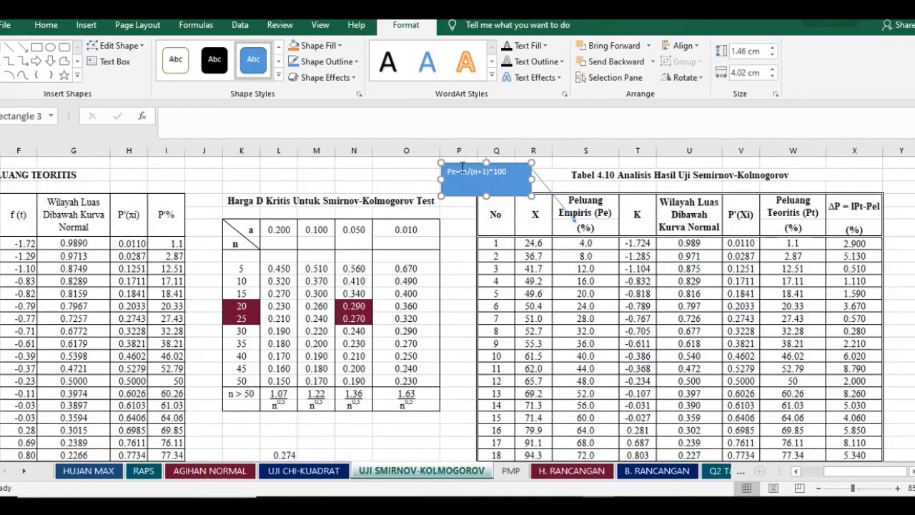
{"action": "type", "text": "("}
{"action": "left_click", "coordinate": [581, 200]}
{"action": "left_click", "coordinate": [608, 229]}
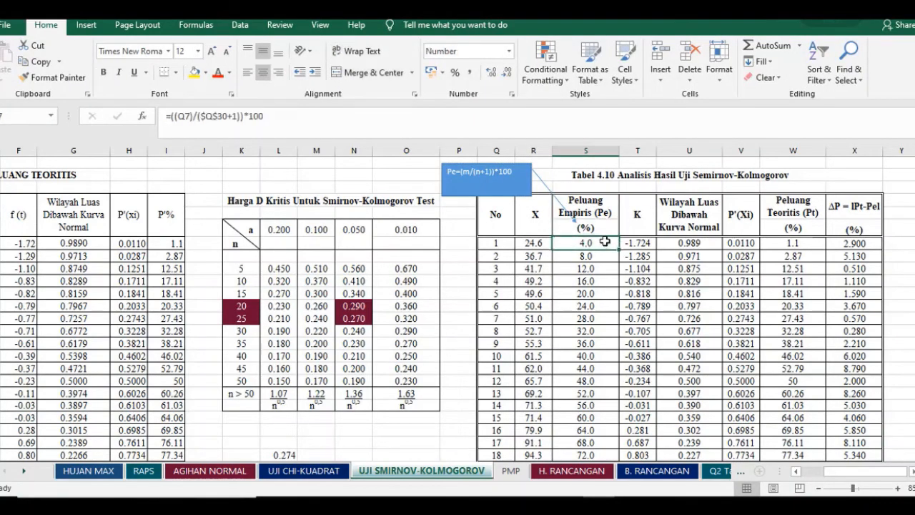
- Recheck the Peluang Empiris formula in S7 against its references and copy it down the column to row No 24
{"action": "double_click", "coordinate": [605, 242]}
{"action": "key", "text": "Escape"}
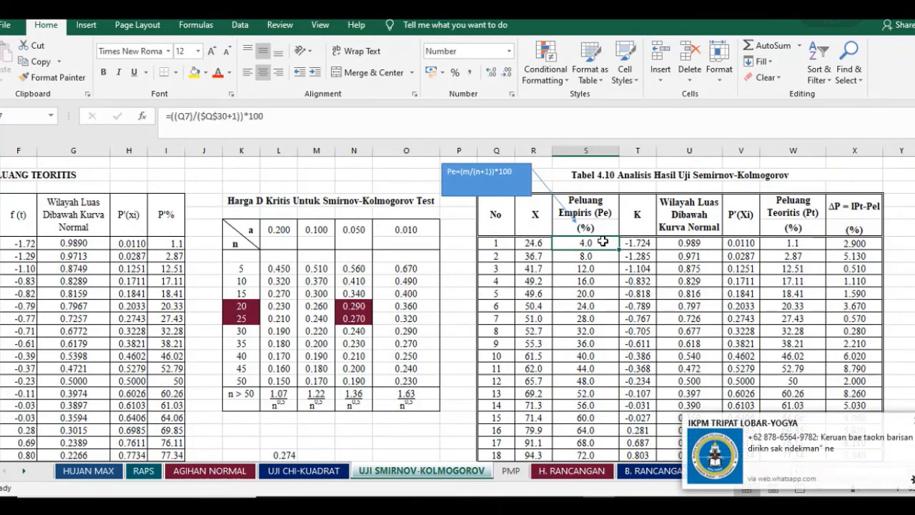
{"action": "scroll", "coordinate": [603, 241], "scroll_direction": "down", "scroll_amount": 1}
{"action": "double_click", "coordinate": [598, 207]}
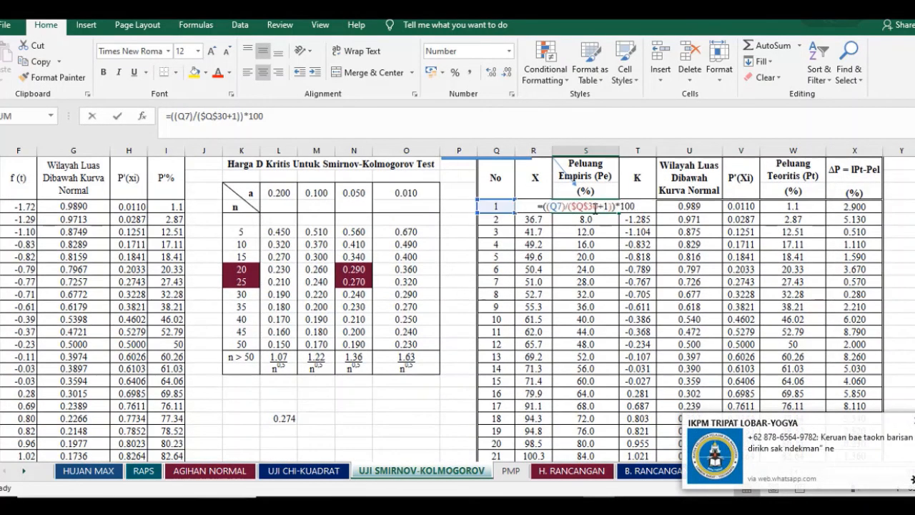
{"action": "scroll", "coordinate": [534, 307], "scroll_direction": "down", "scroll_amount": 2}
{"action": "scroll", "coordinate": [508, 421], "scroll_direction": "up", "scroll_amount": 1}
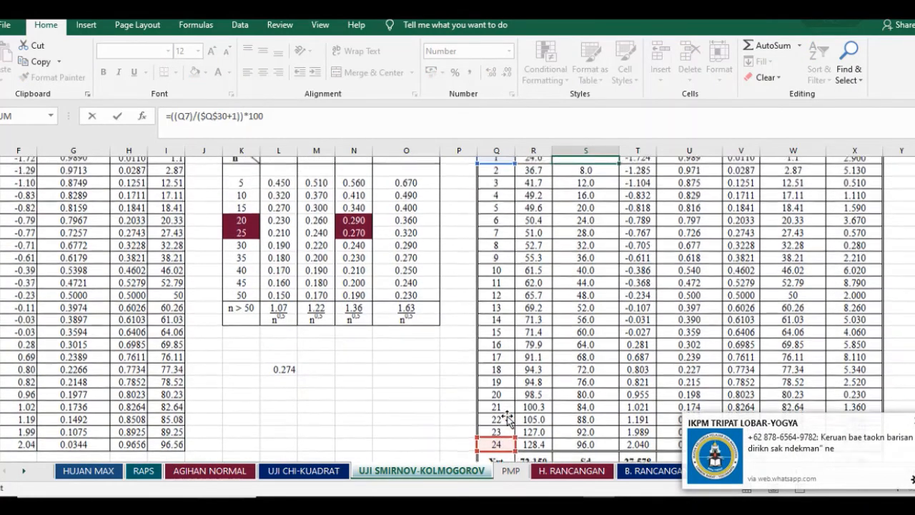
{"action": "scroll", "coordinate": [533, 410], "scroll_direction": "up", "scroll_amount": 2}
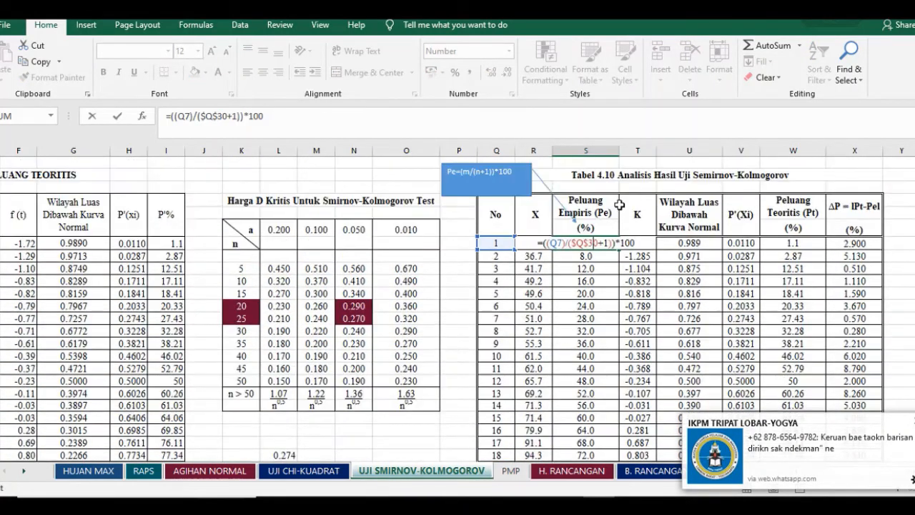
{"action": "key", "text": "Escape"}
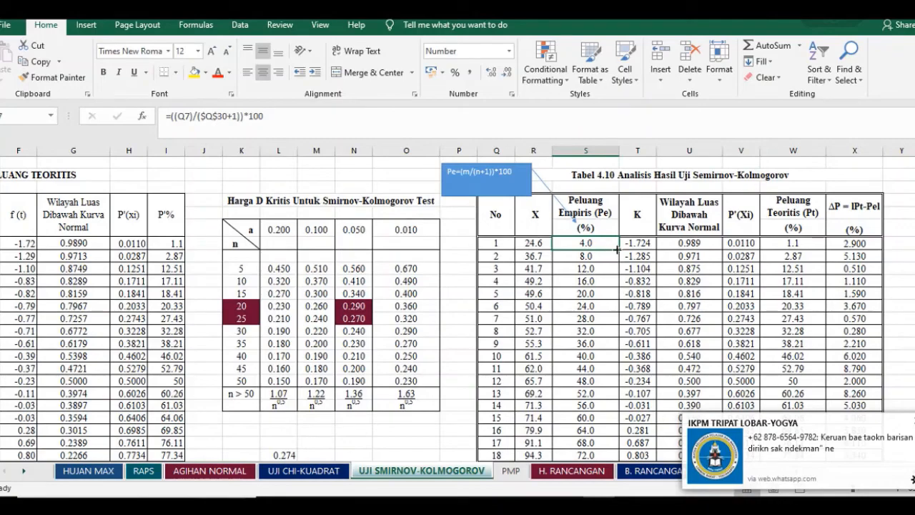
{"action": "left_click_drag", "start_coordinate": [616, 281], "coordinate": [595, 418]}
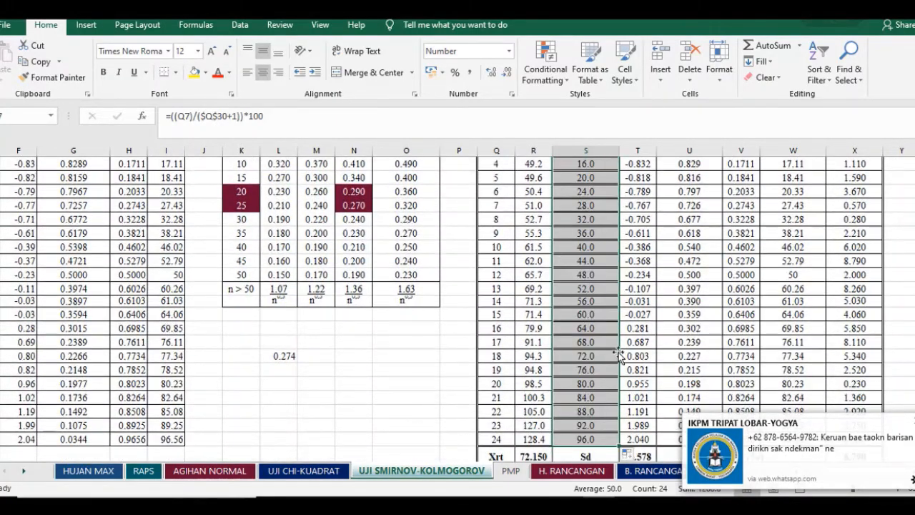
{"action": "scroll", "coordinate": [619, 351], "scroll_direction": "up", "scroll_amount": 3}
- Compare the first-row K, Wilayah Luas, P'(Xi) and Pt cells of Tabel 4.10 with their source columns in the theoretical probability table
{"action": "left_click", "coordinate": [659, 245]}
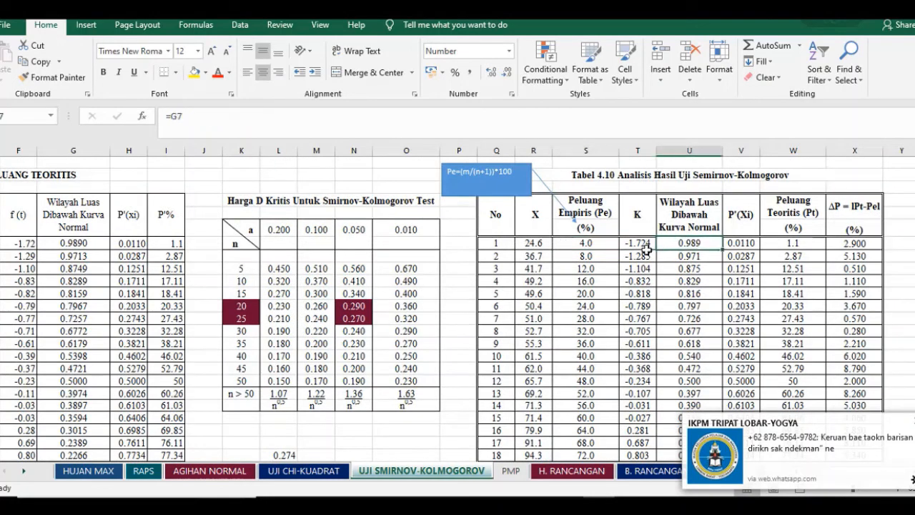
{"action": "left_click", "coordinate": [644, 248]}
{"action": "left_click", "coordinate": [16, 215]}
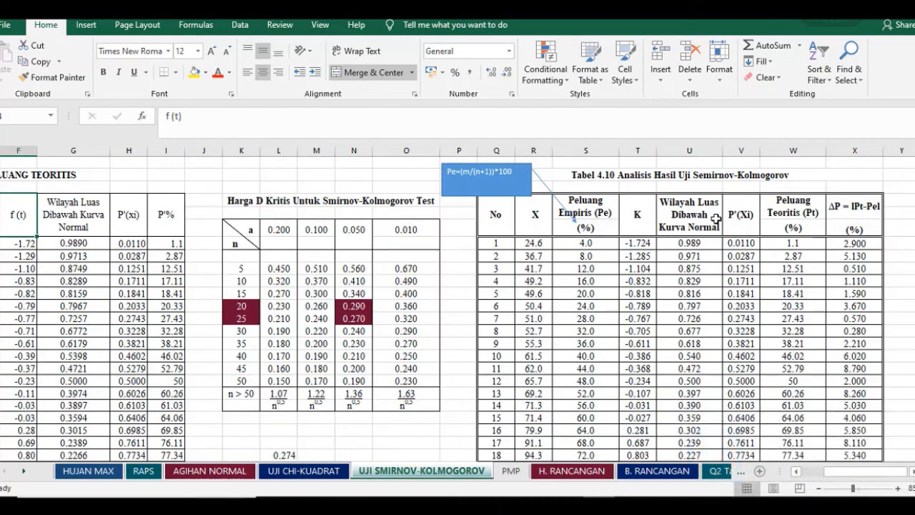
{"action": "left_click", "coordinate": [90, 243]}
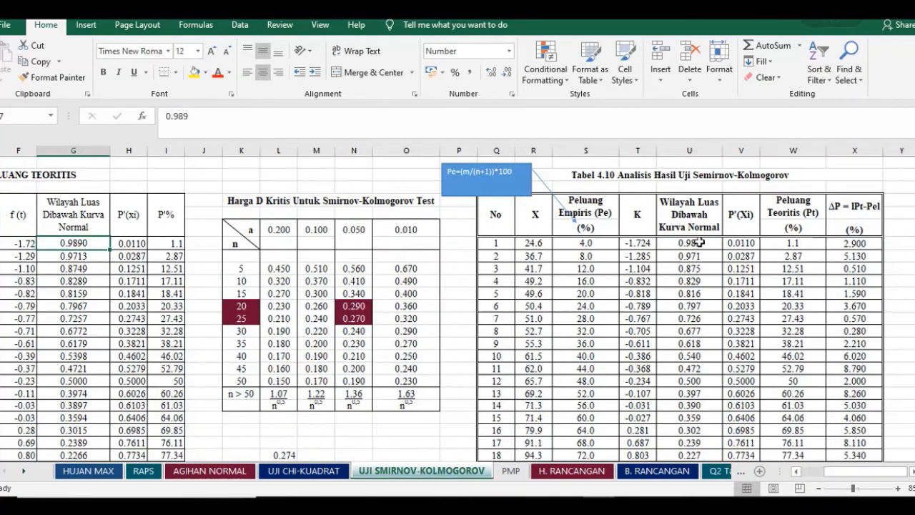
{"action": "left_click", "coordinate": [746, 241]}
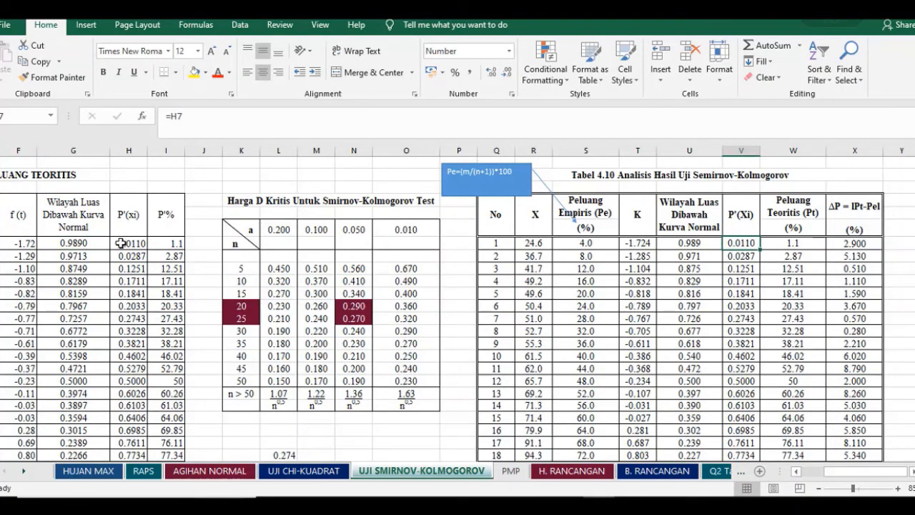
{"action": "left_click", "coordinate": [811, 241]}
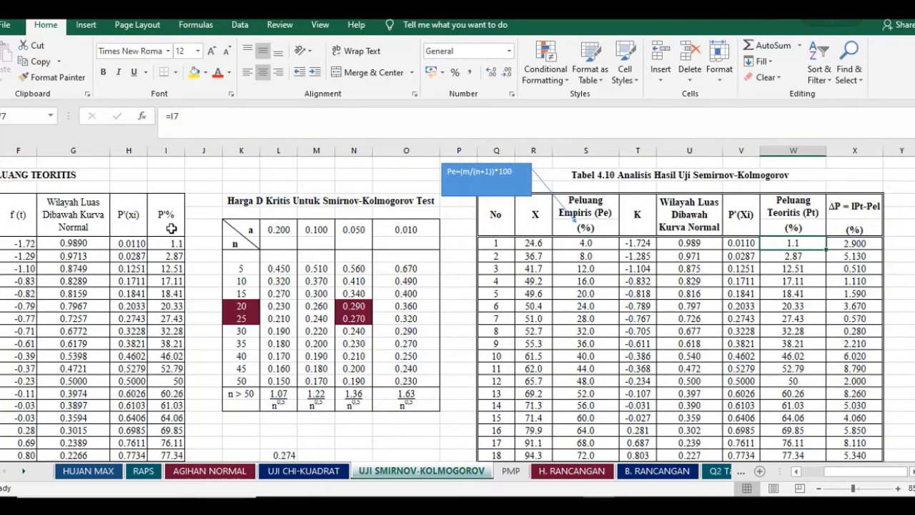
- Inspect the ΔP formula in X7, including its absolute difference between Pt and Pe, and leave it unchanged
{"action": "left_click", "coordinate": [866, 243]}
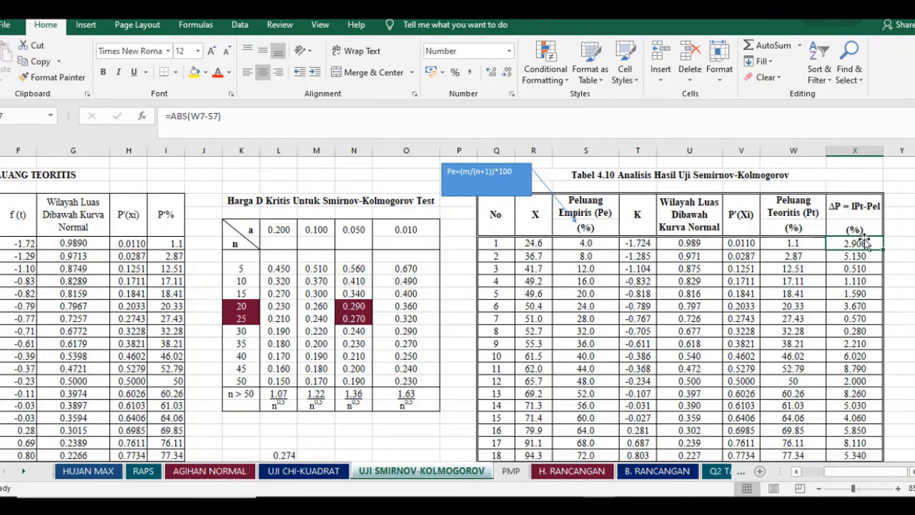
{"action": "double_click", "coordinate": [863, 244]}
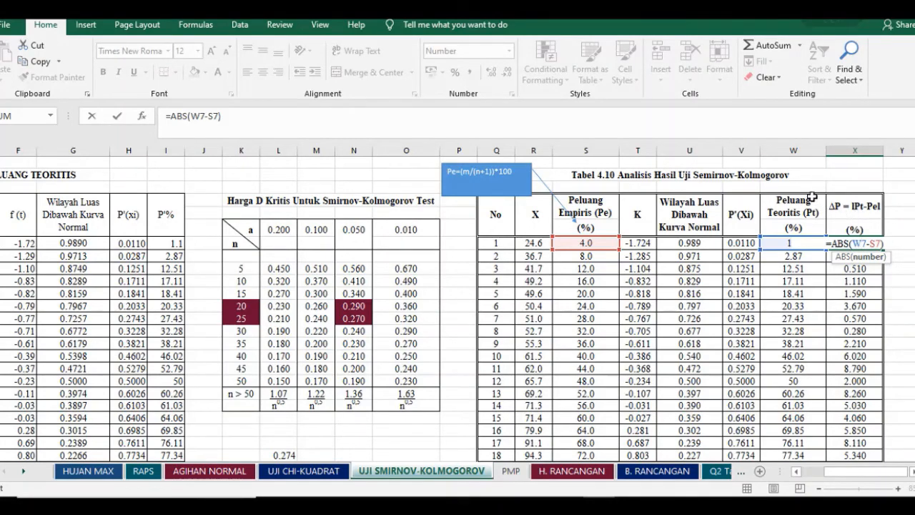
{"action": "key", "text": "Return"}
{"action": "left_click", "coordinate": [849, 244]}
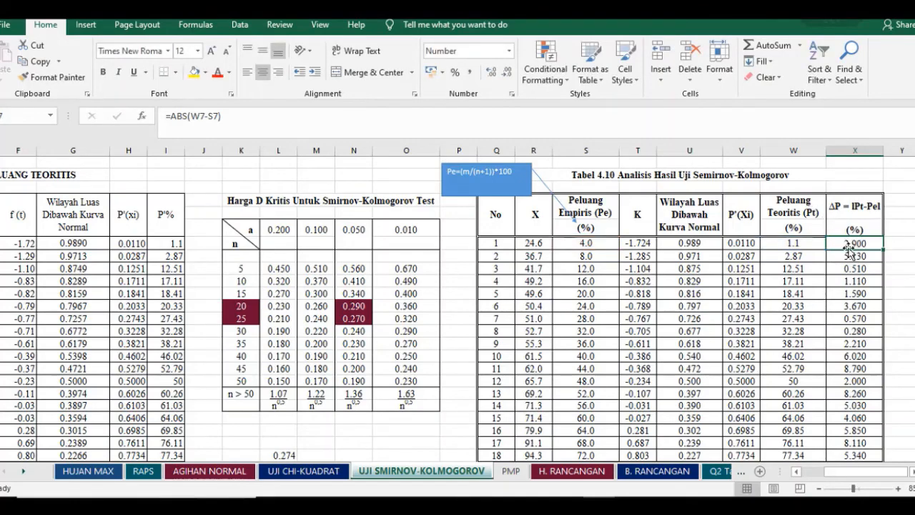
{"action": "double_click", "coordinate": [849, 244]}
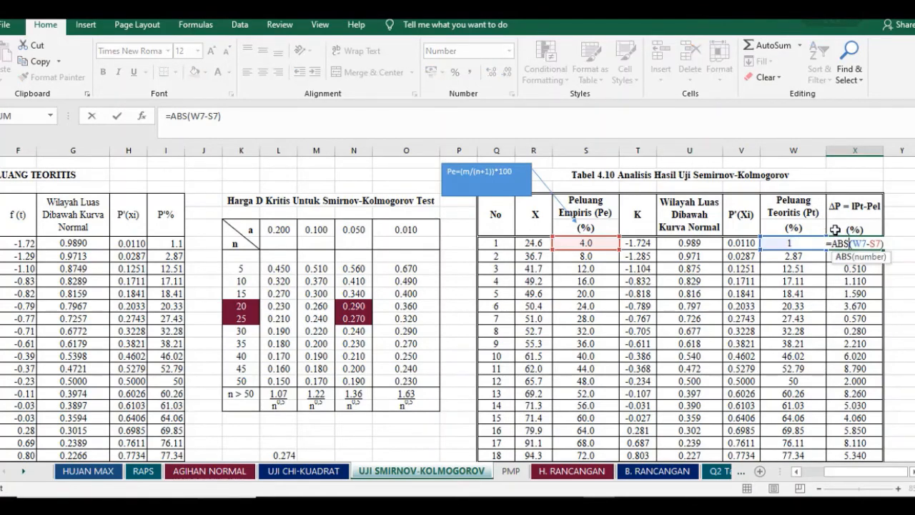
{"action": "scroll", "coordinate": [863, 215], "scroll_direction": "down", "scroll_amount": 3}
{"action": "scroll", "coordinate": [863, 215], "scroll_direction": "up", "scroll_amount": 3}
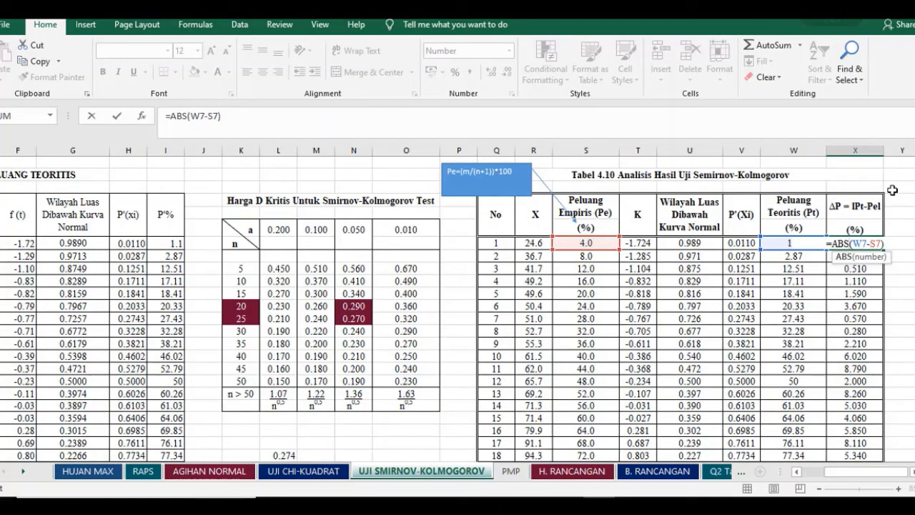
{"action": "key", "text": "Return"}
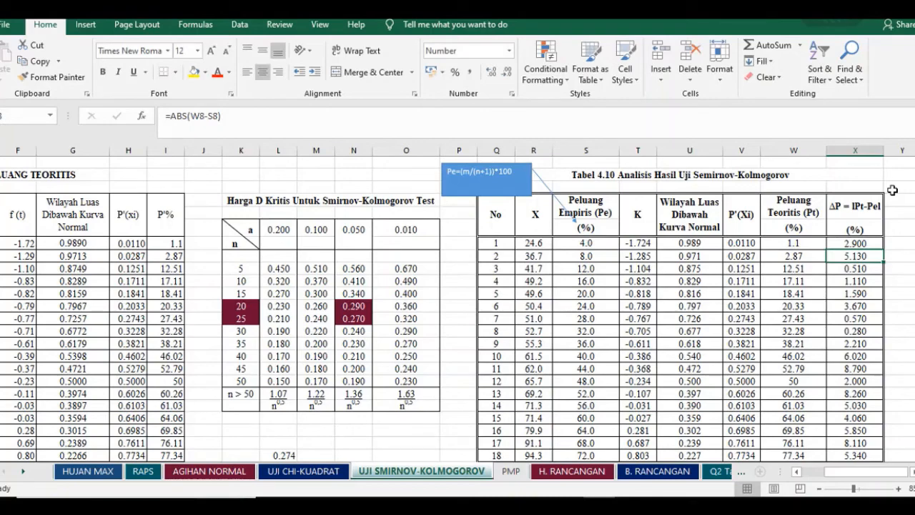
{"action": "left_click", "coordinate": [871, 241]}
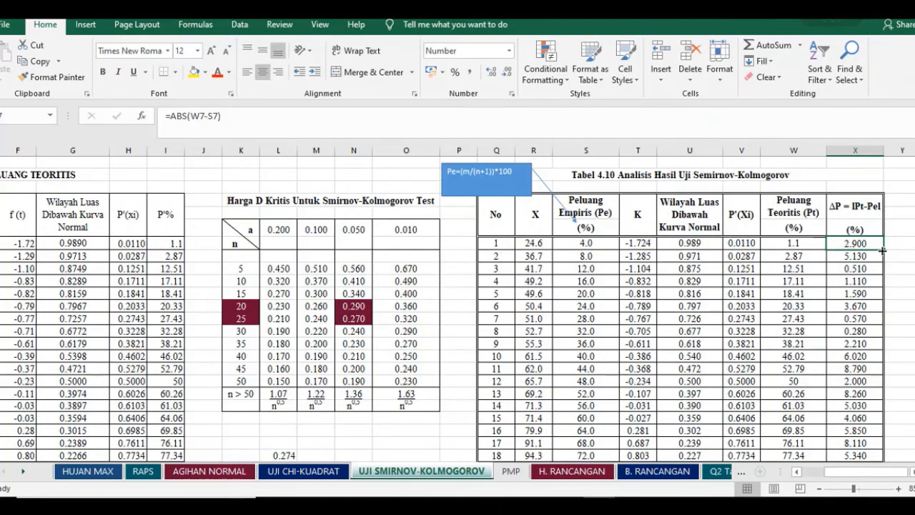
- Inspect the Δmax (%) formula in X31 and check it against the ΔP values in X7:X30 of Tabel 4.10
{"action": "scroll", "coordinate": [882, 251], "scroll_direction": "down", "scroll_amount": 5}
{"action": "scroll", "coordinate": [876, 206], "scroll_direction": "up", "scroll_amount": 4}
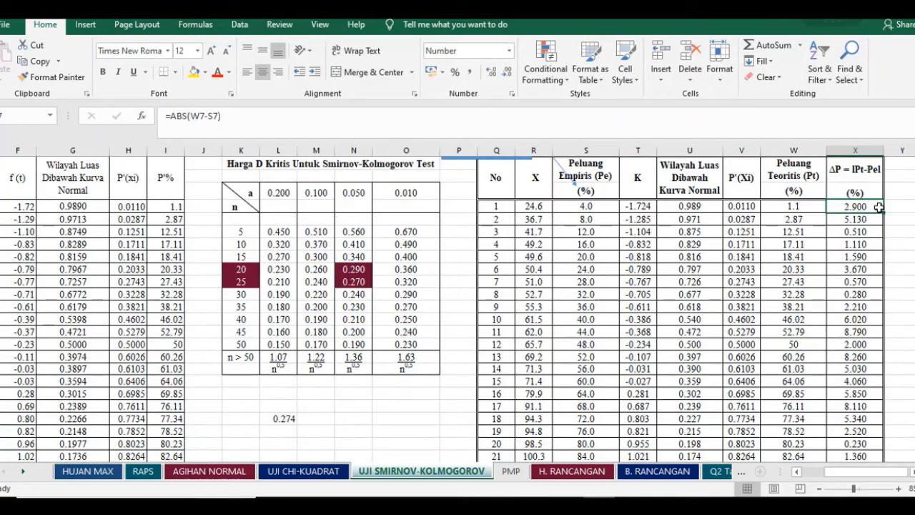
{"action": "left_click", "coordinate": [883, 213]}
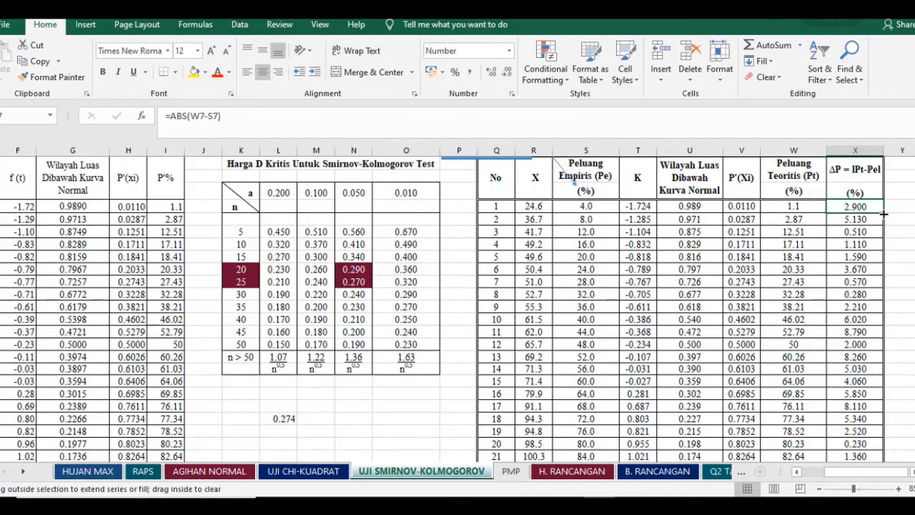
{"action": "scroll", "coordinate": [884, 213], "scroll_direction": "down", "scroll_amount": 3}
{"action": "double_click", "coordinate": [868, 389]}
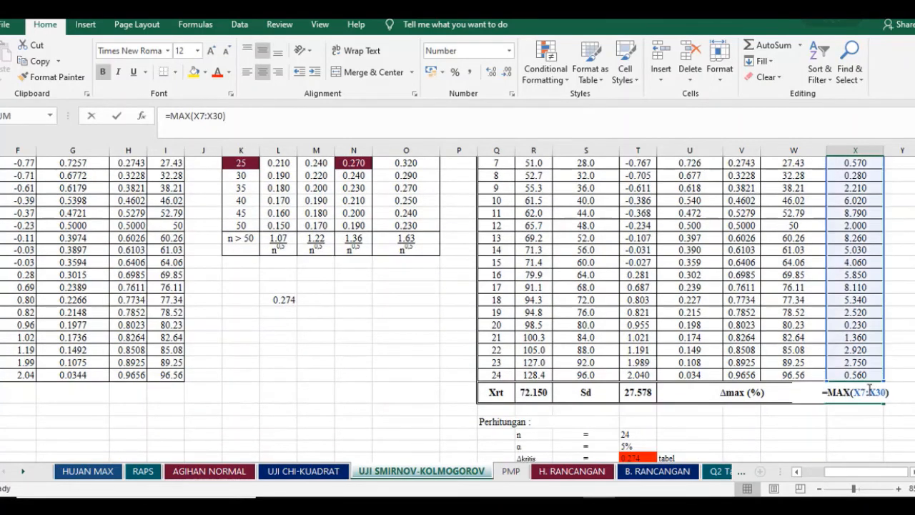
{"action": "key", "text": "Escape"}
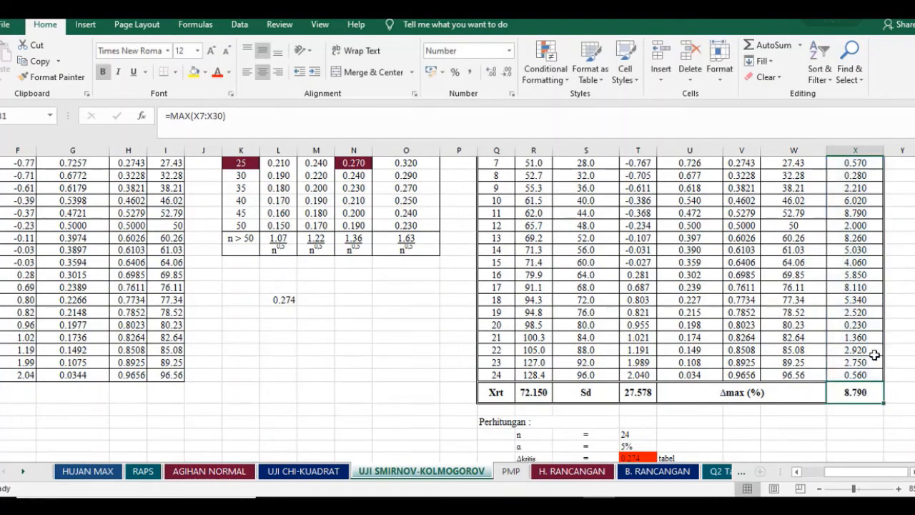
{"action": "scroll", "coordinate": [849, 257], "scroll_direction": "up", "scroll_amount": 3}
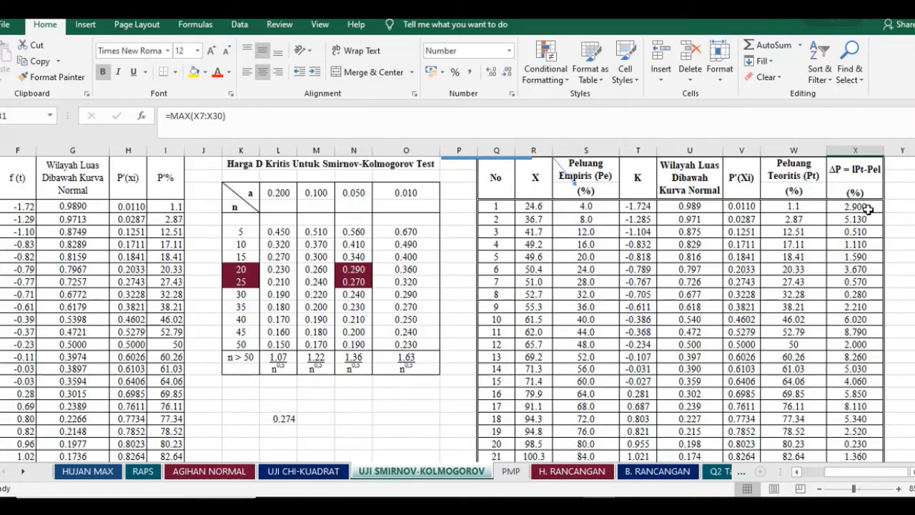
{"action": "left_click_drag", "start_coordinate": [867, 208], "coordinate": [867, 427]}
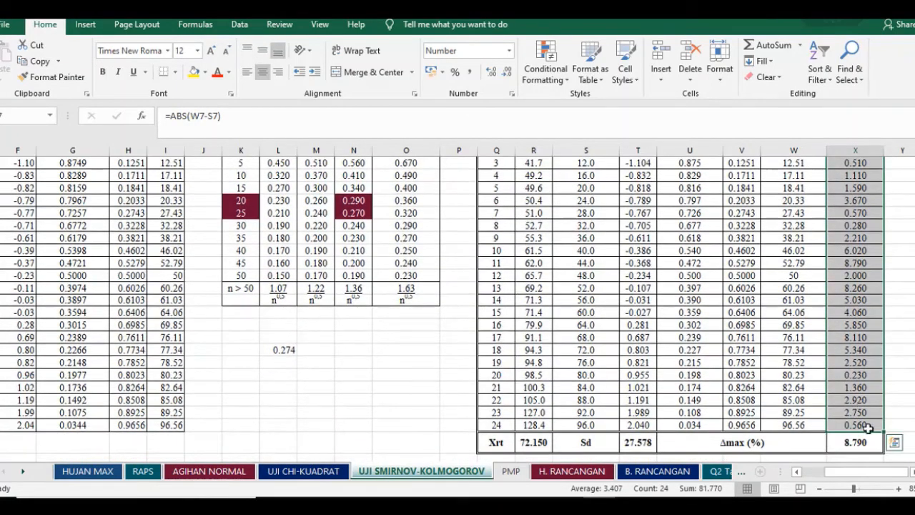
{"action": "left_click", "coordinate": [866, 441]}
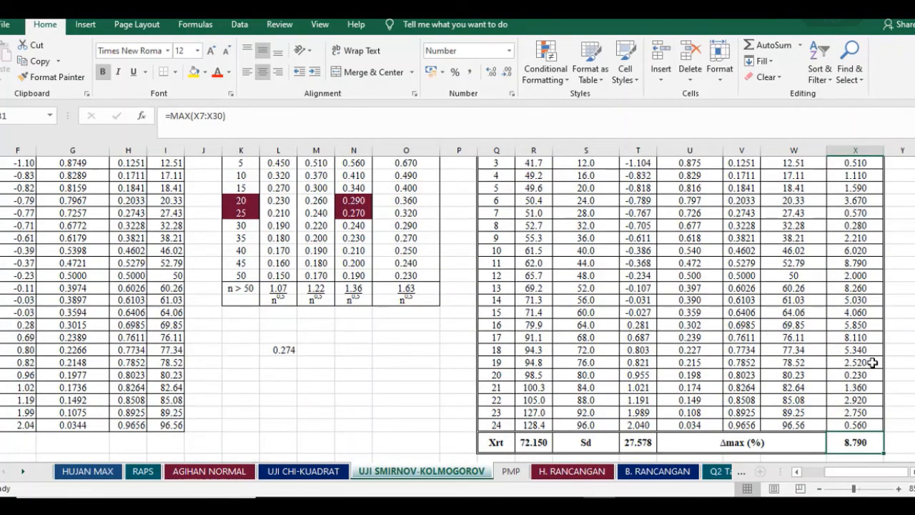
- Inspect the Δmax formula in T37 of the Perhitungan block and its reference to X31, keeping it as is
{"action": "scroll", "coordinate": [872, 362], "scroll_direction": "down", "scroll_amount": 2}
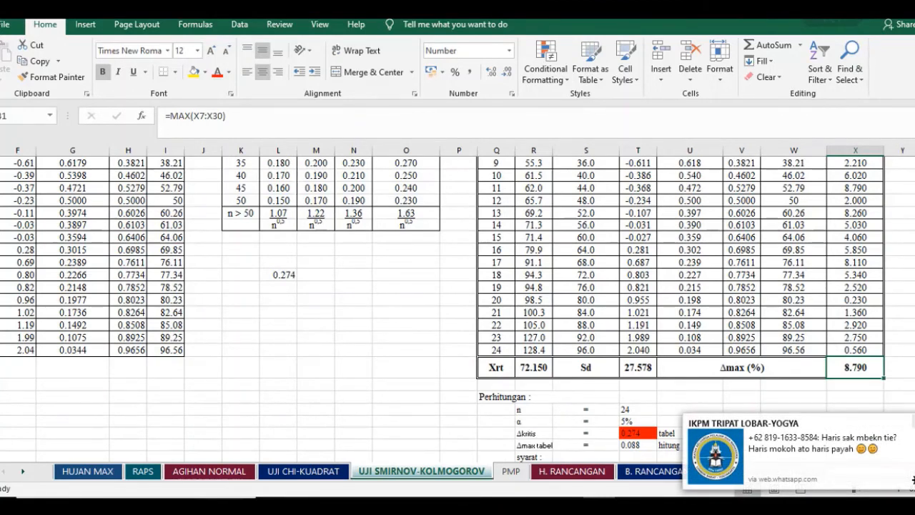
{"action": "left_click", "coordinate": [646, 421]}
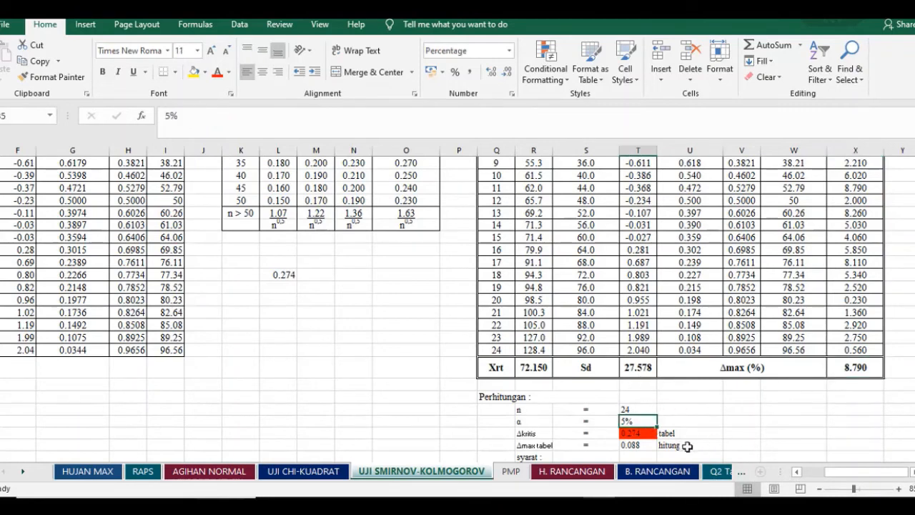
{"action": "key", "text": "Down"}
{"action": "key", "text": "Down"}
{"action": "key", "text": "F2"}
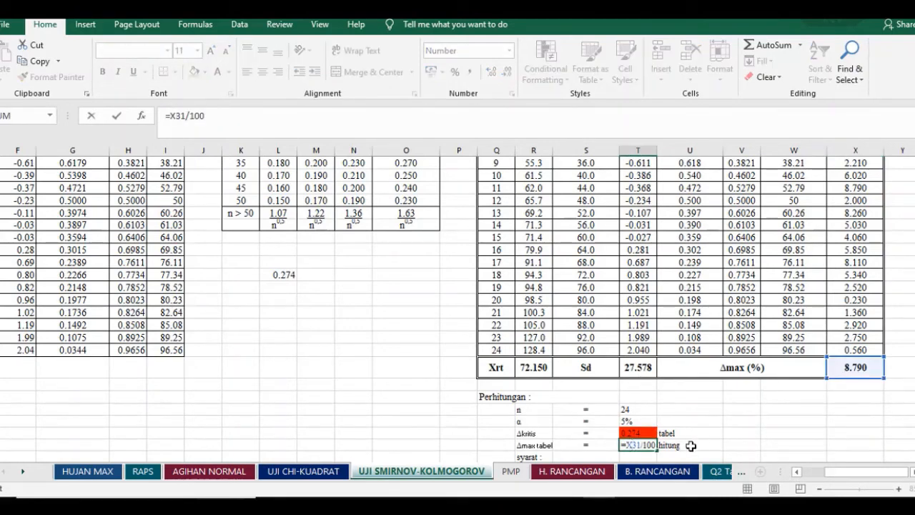
{"action": "key", "text": "ctrl+Return"}
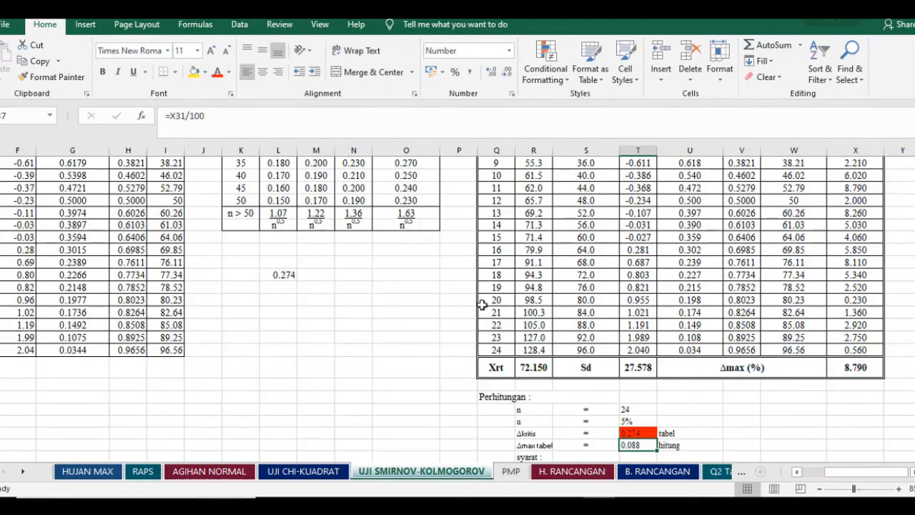
- Compare the Δkritis and Δmax entries in the Perhitungan block, looking at both their labels and their values
{"action": "scroll", "coordinate": [427, 280], "scroll_direction": "up", "scroll_amount": 2}
{"action": "scroll", "coordinate": [427, 279], "scroll_direction": "down", "scroll_amount": 3}
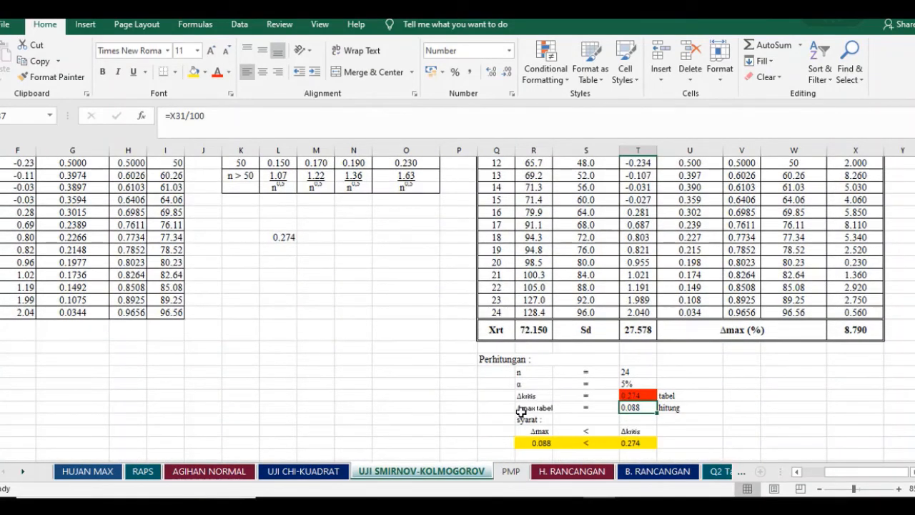
{"action": "left_click", "coordinate": [527, 408]}
{"action": "left_click", "coordinate": [527, 397]}
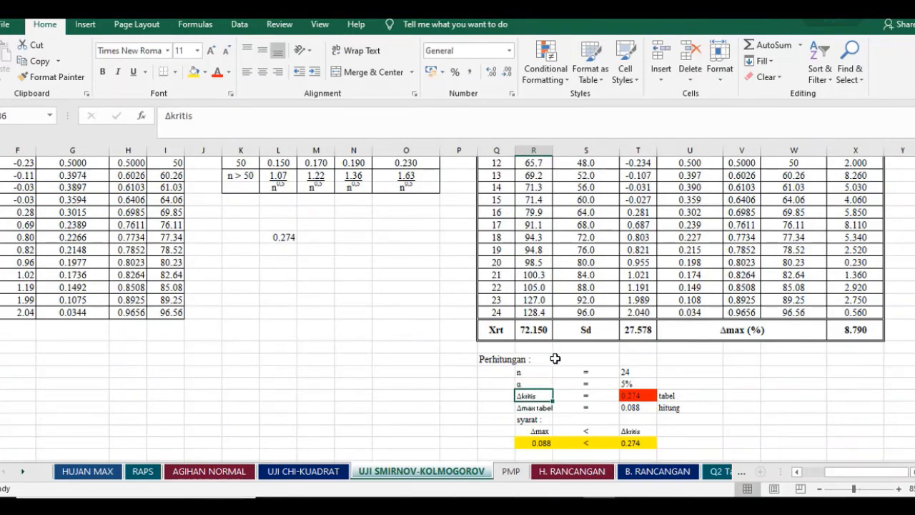
{"action": "left_click", "coordinate": [624, 397]}
{"action": "left_click", "coordinate": [626, 407]}
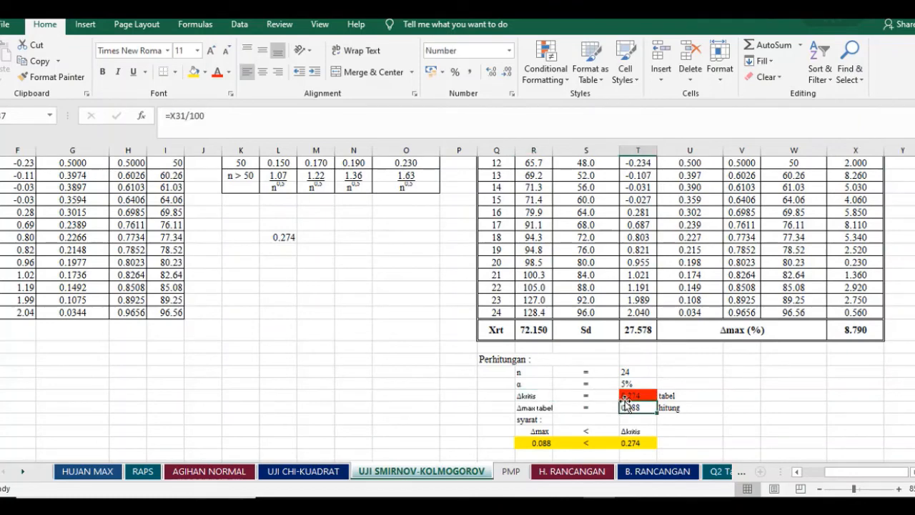
{"action": "left_click", "coordinate": [629, 396]}
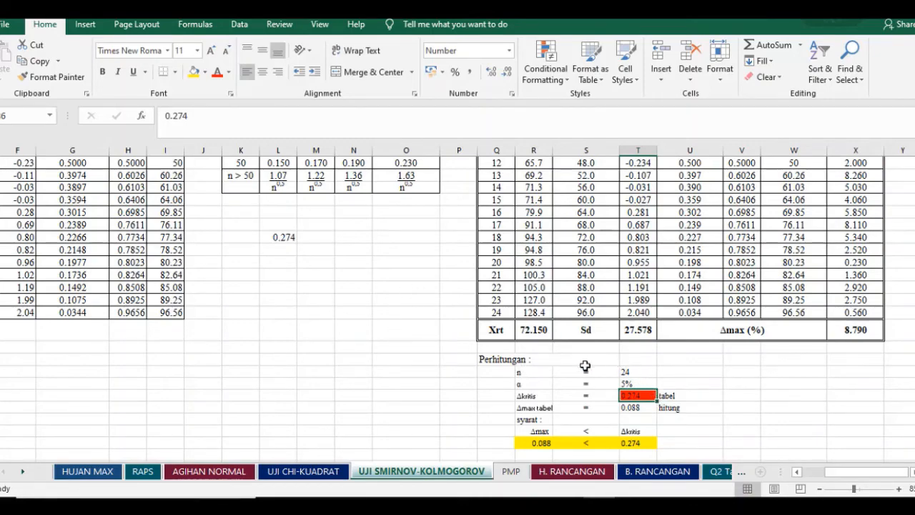
- Check the α level against the Harga D Kritis table and the Derajat Kepercayaan entry on the UJI CHI-KUADRAT sheet
{"action": "left_click", "coordinate": [522, 384]}
{"action": "scroll", "coordinate": [239, 256], "scroll_direction": "up", "scroll_amount": 5}
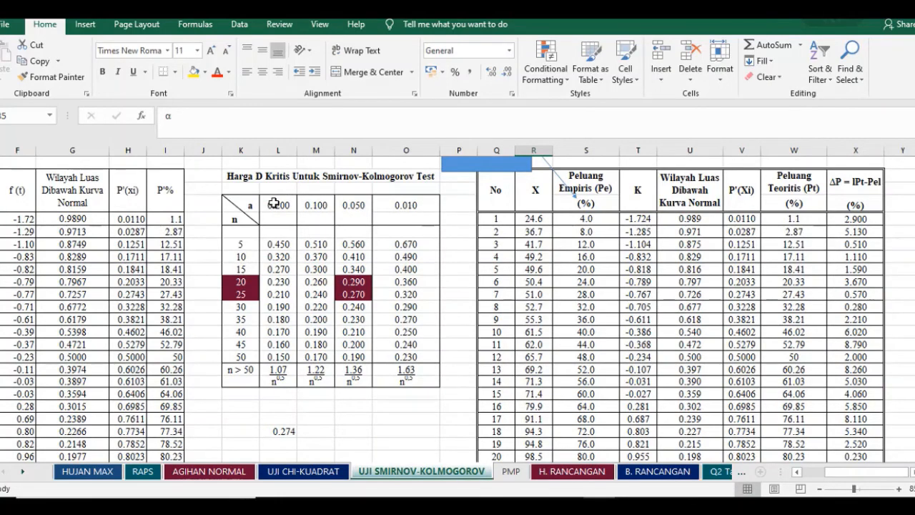
{"action": "scroll", "coordinate": [502, 237], "scroll_direction": "down", "scroll_amount": 4}
{"action": "scroll", "coordinate": [644, 422], "scroll_direction": "up", "scroll_amount": 5}
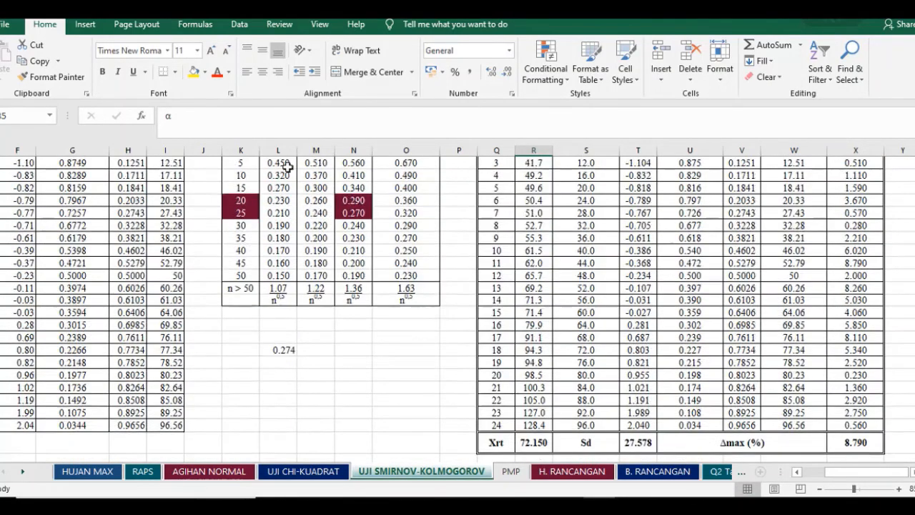
{"action": "left_click", "coordinate": [296, 475]}
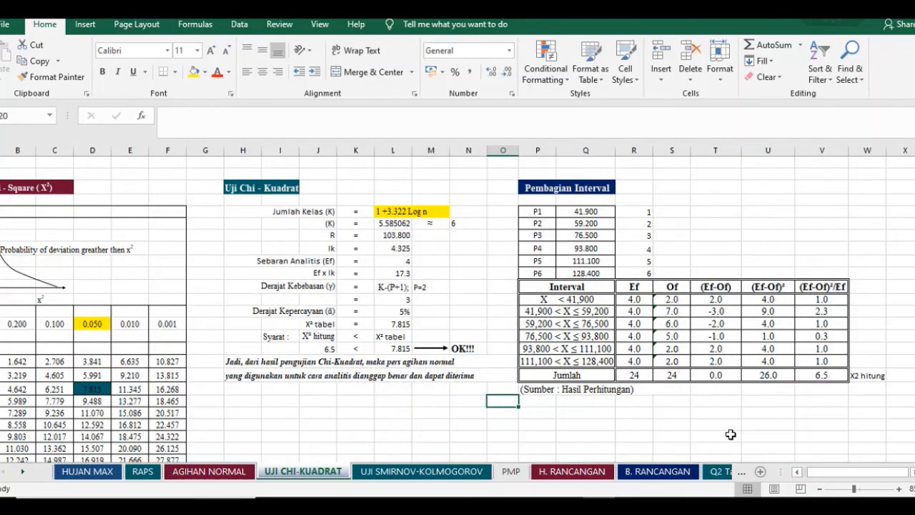
{"action": "left_click_drag", "start_coordinate": [858, 471], "coordinate": [829, 472]}
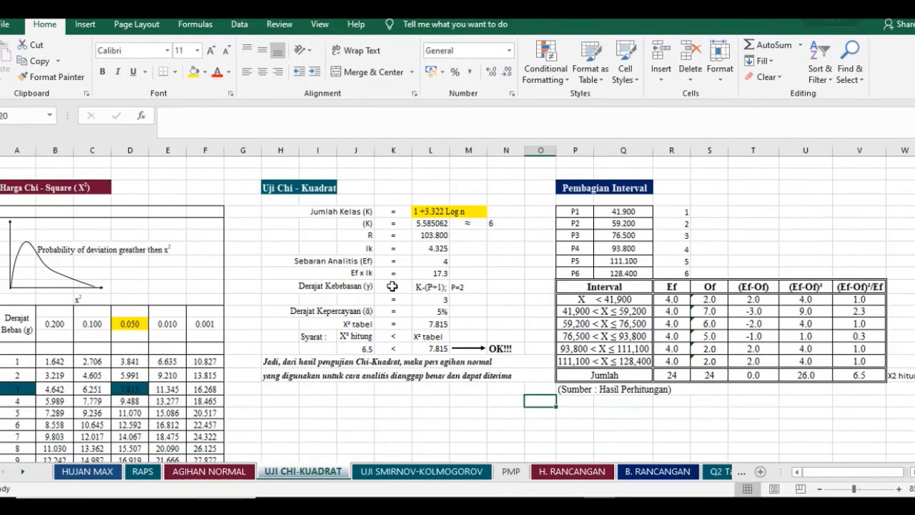
{"action": "left_click", "coordinate": [421, 471]}
{"action": "scroll", "coordinate": [386, 243], "scroll_direction": "down", "scroll_amount": 1}
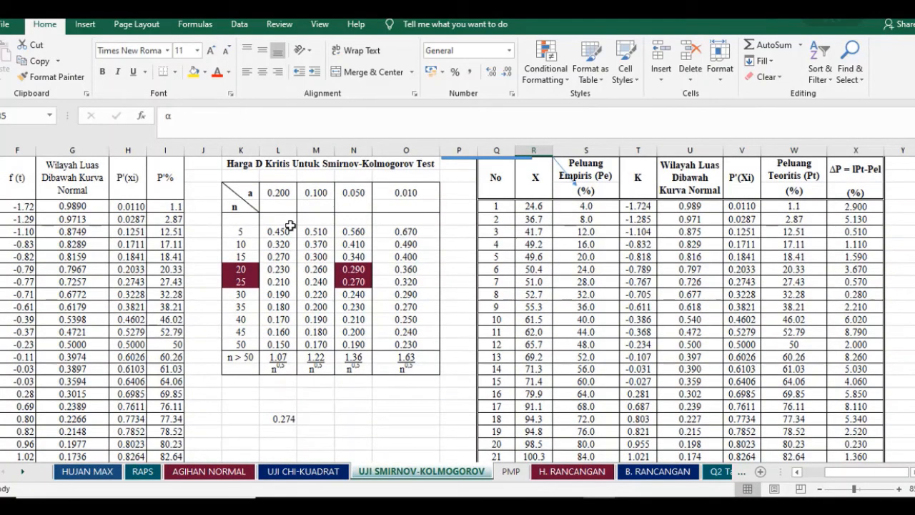
{"action": "scroll", "coordinate": [290, 226], "scroll_direction": "down", "scroll_amount": 3}
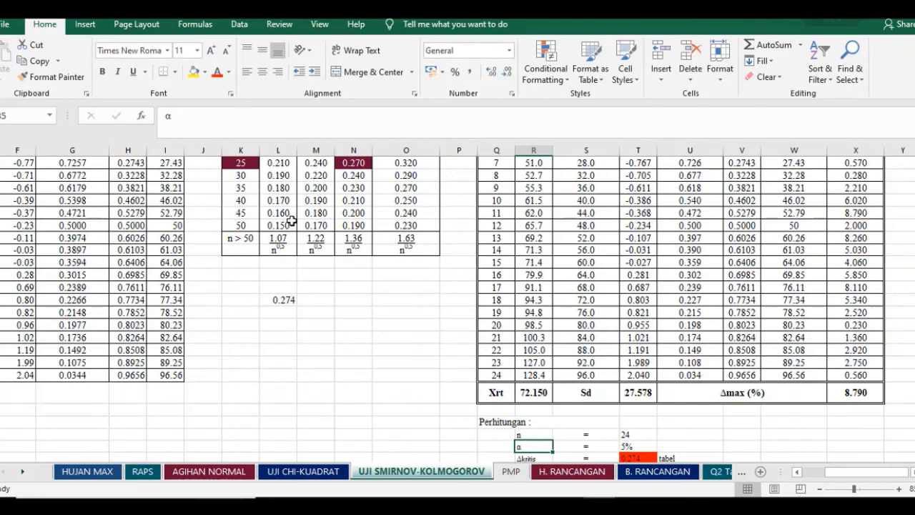
{"action": "scroll", "coordinate": [291, 221], "scroll_direction": "up", "scroll_amount": 5}
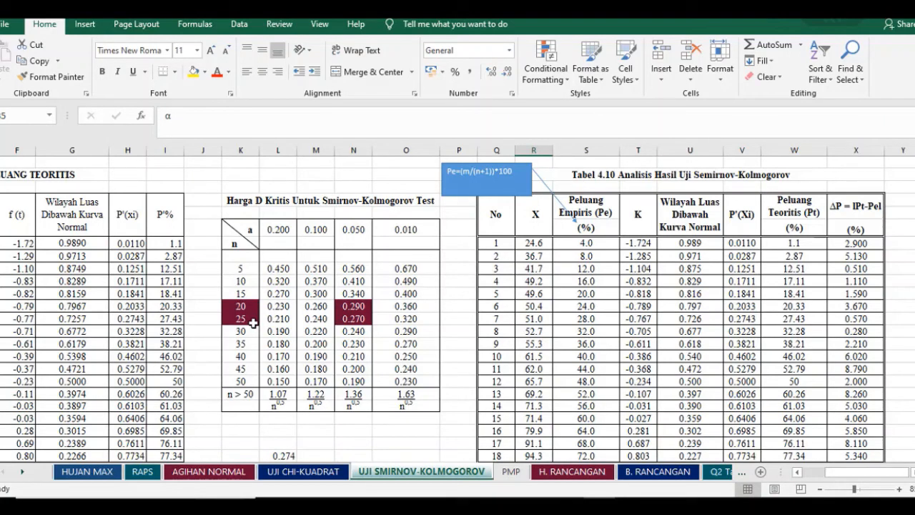
- Inspect the critical-value interpolation formula in L24 against the n = 20 and n = 25 entries for α 0.050, keeping it as is
{"action": "left_click", "coordinate": [370, 306]}
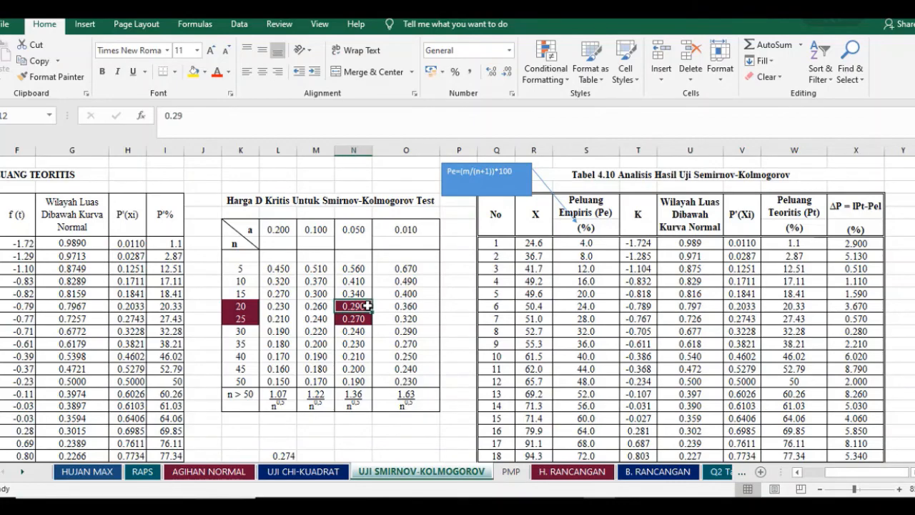
{"action": "scroll", "coordinate": [328, 358], "scroll_direction": "down", "scroll_amount": 1}
{"action": "left_click", "coordinate": [284, 421]}
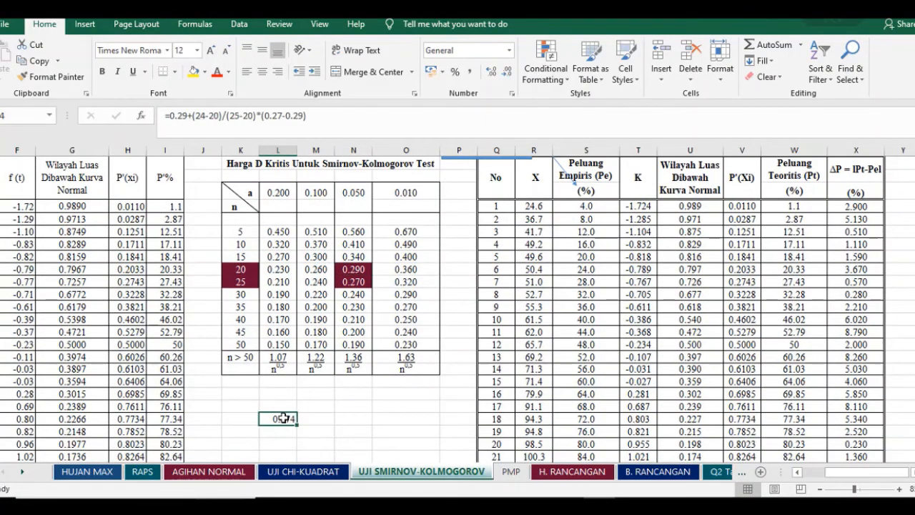
{"action": "double_click", "coordinate": [284, 420]}
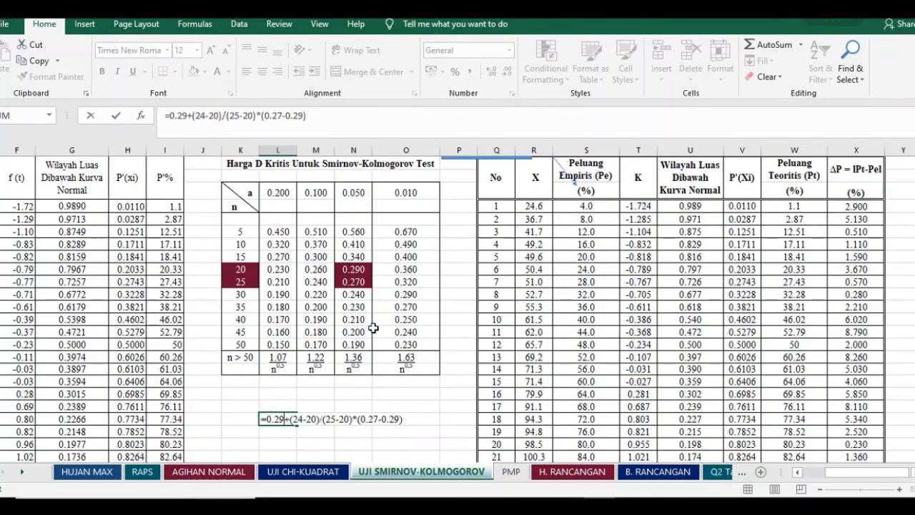
{"action": "key", "text": "ctrl+Return"}
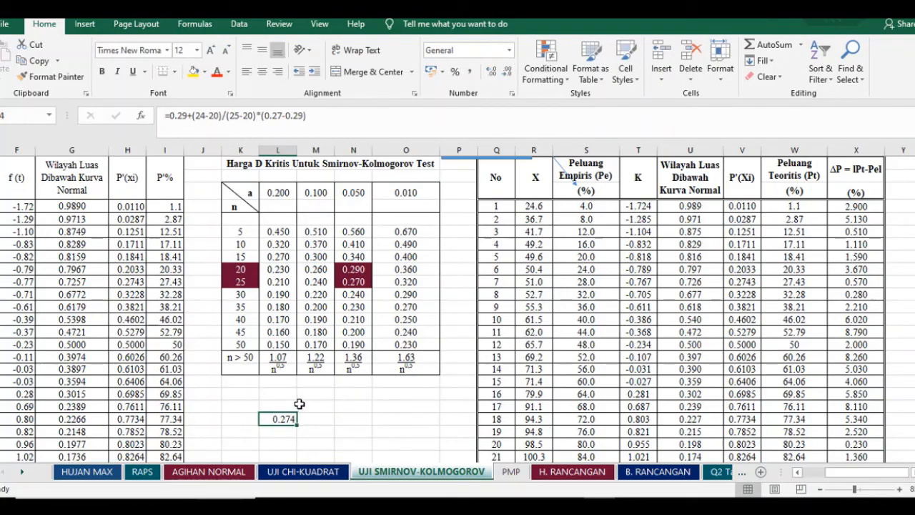
- Compare the interpolated critical value in L24 with Δkritis in T36, and review Δmax in T37 against the syarat condition
{"action": "scroll", "coordinate": [299, 405], "scroll_direction": "down", "scroll_amount": 2}
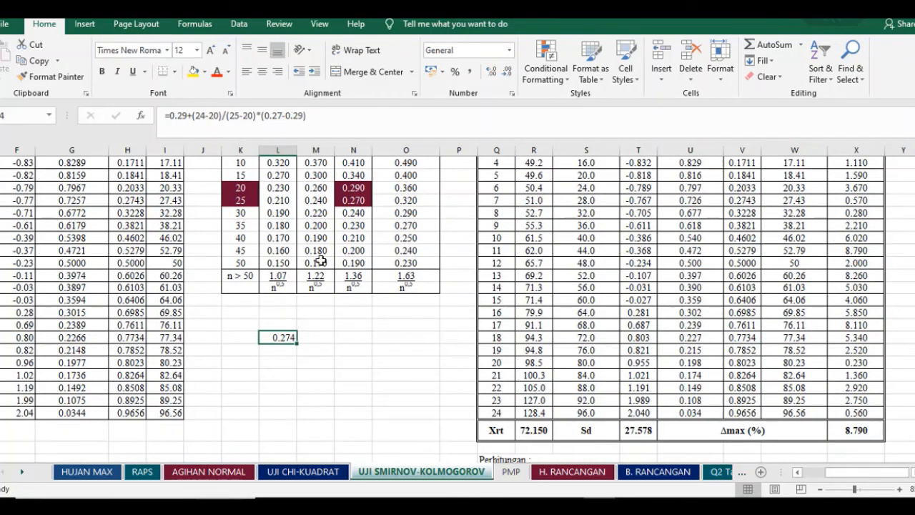
{"action": "scroll", "coordinate": [623, 254], "scroll_direction": "down", "scroll_amount": 3}
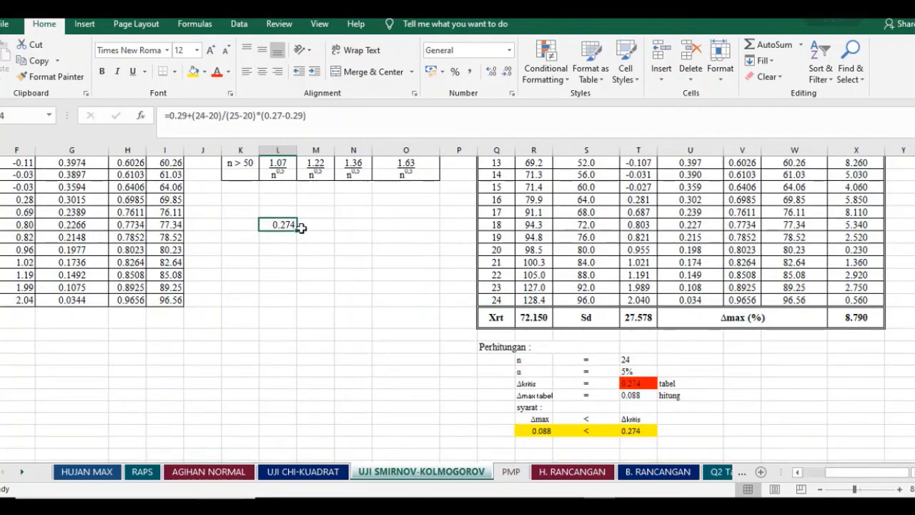
{"action": "left_click", "coordinate": [650, 384]}
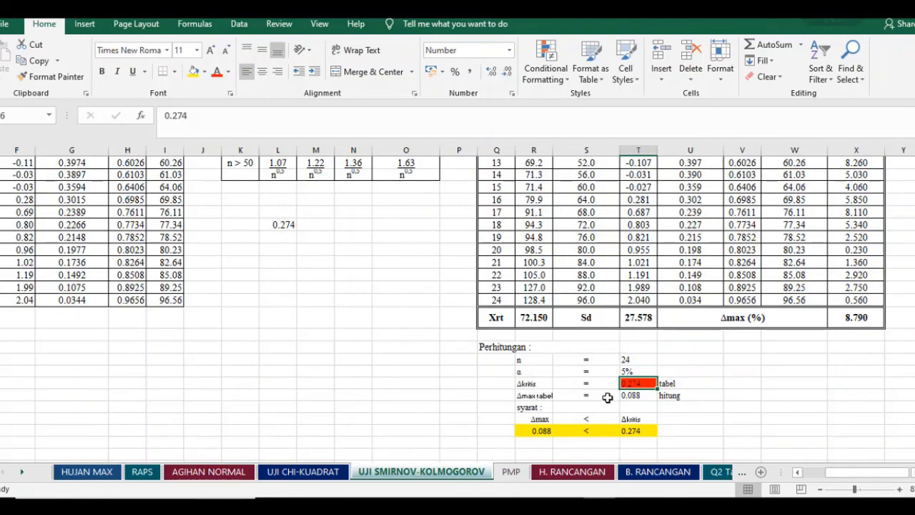
{"action": "left_click", "coordinate": [639, 395]}
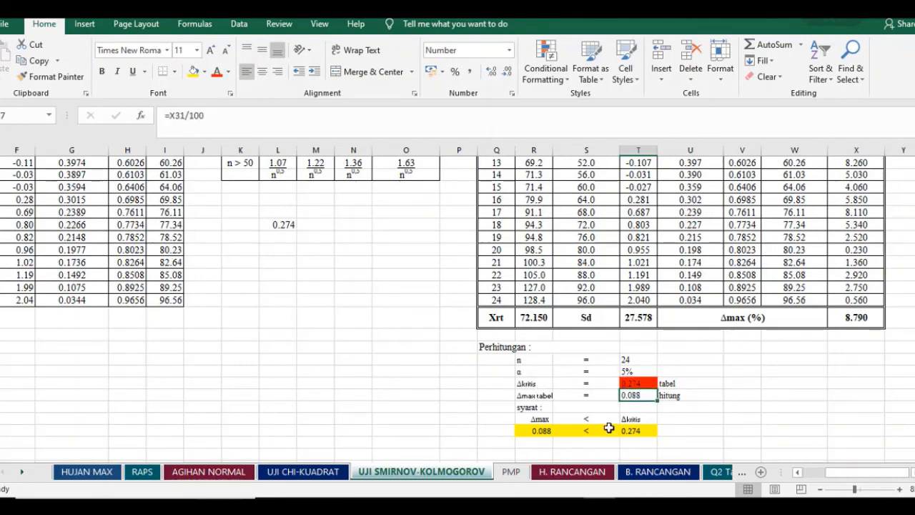
{"action": "scroll", "coordinate": [568, 364], "scroll_direction": "down", "scroll_amount": 2}
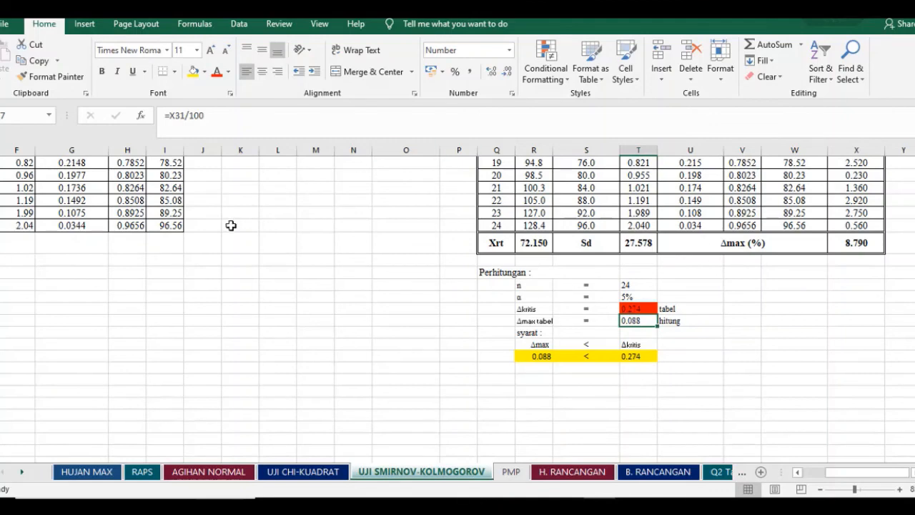
- Enter the verdict "ok !!!" in U40, beside the Δmax < Δkritis comparison in the Perhitungan block
{"action": "left_click", "coordinate": [603, 354]}
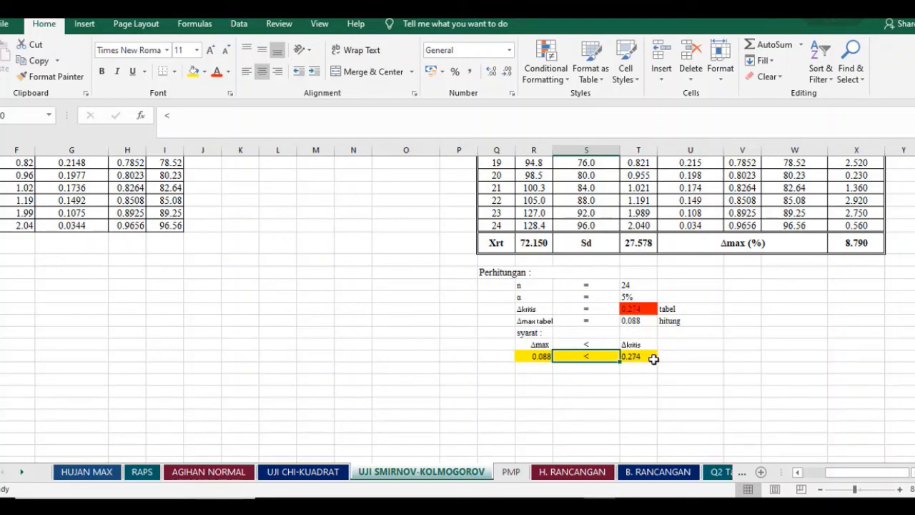
{"action": "left_click", "coordinate": [685, 362]}
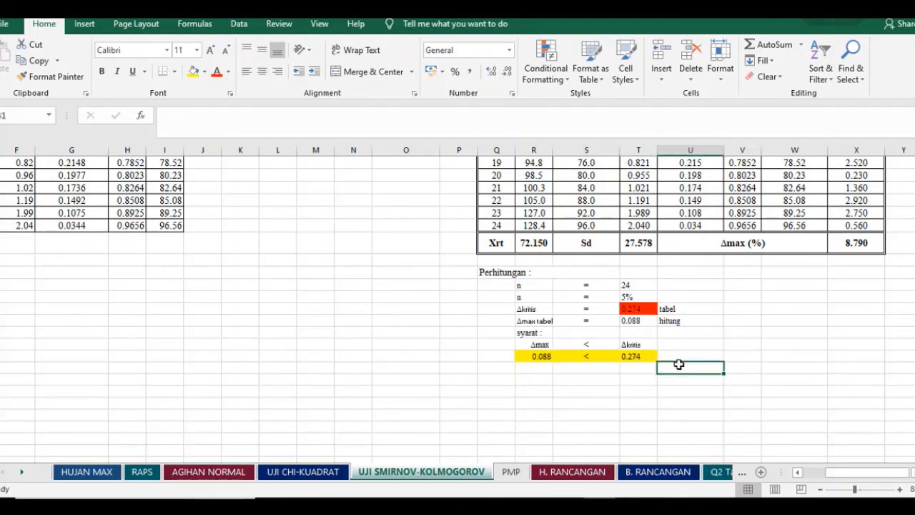
{"action": "left_click", "coordinate": [640, 379]}
{"action": "left_click", "coordinate": [715, 357]}
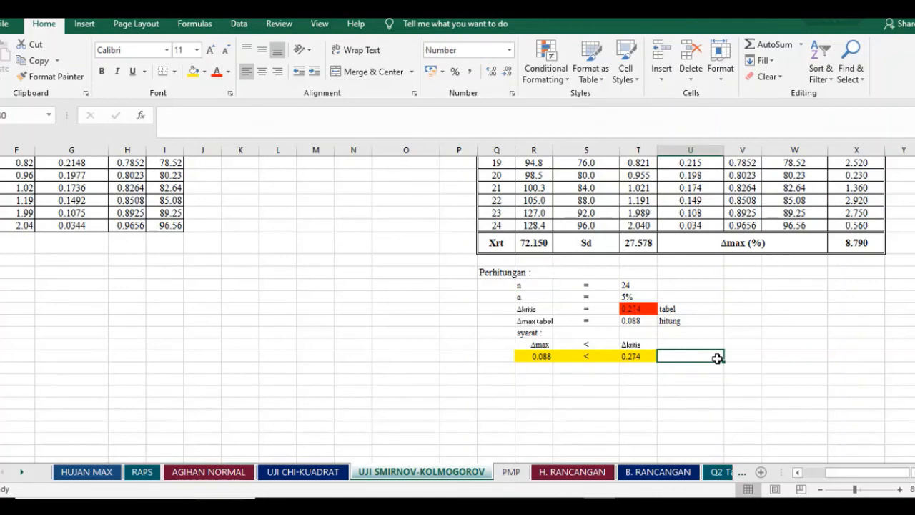
{"action": "type", "text": "ok !!!"}
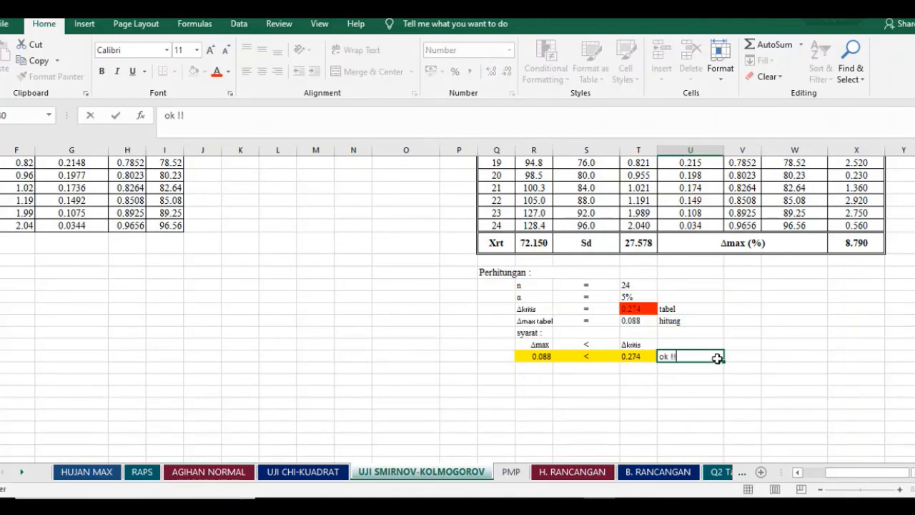
{"action": "key", "text": "Up"}
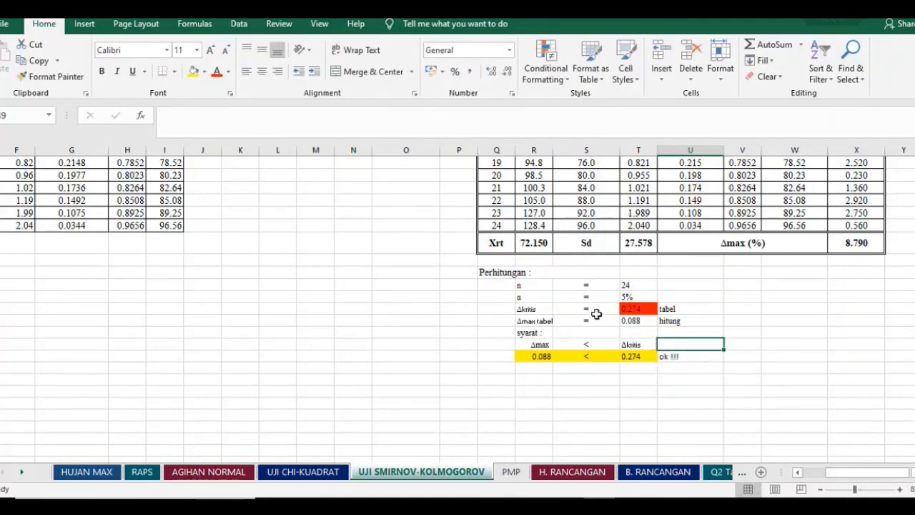
- Review the theoretical probability table, the Harga D Kritis table and the Smirnov-Kolmogorov results table on this sheet
{"action": "scroll", "coordinate": [602, 276], "scroll_direction": "up", "scroll_amount": 6}
{"action": "scroll", "coordinate": [602, 276], "scroll_direction": "up", "scroll_amount": 1}
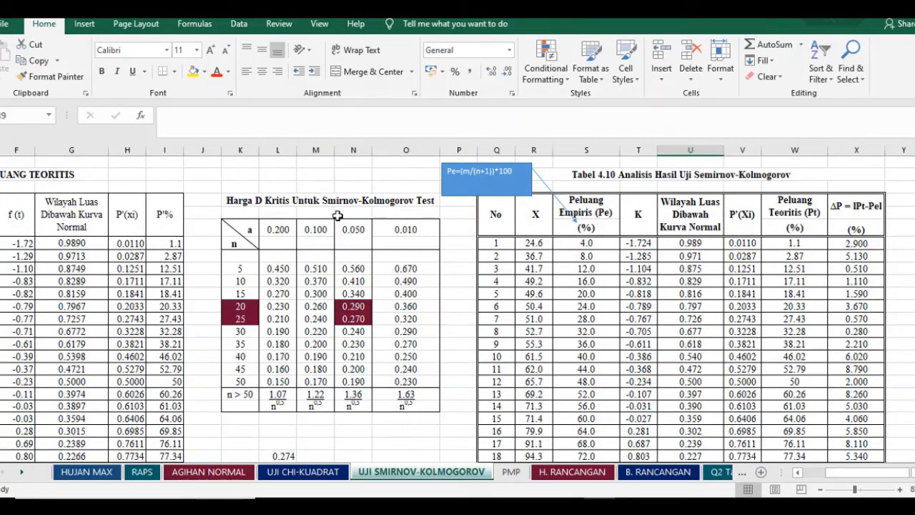
{"action": "left_click_drag", "start_coordinate": [867, 472], "coordinate": [836, 472]}
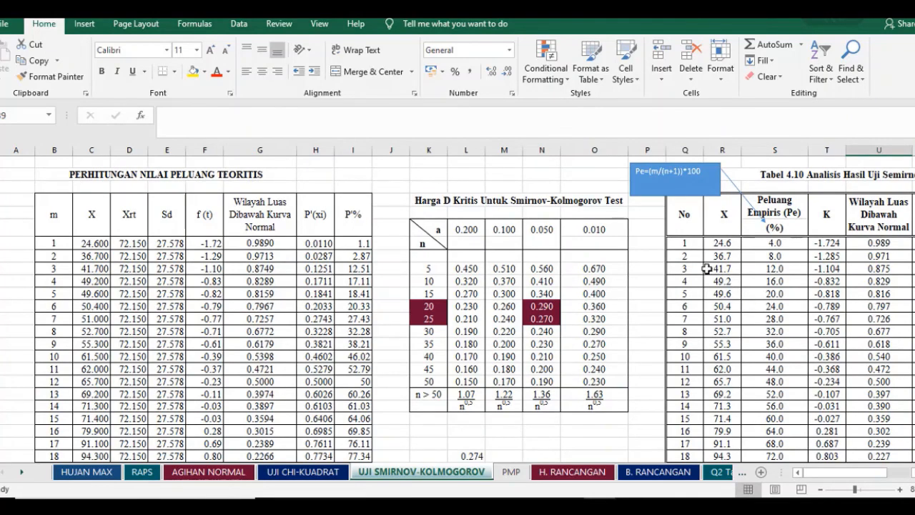
{"action": "scroll", "coordinate": [697, 257], "scroll_direction": "down", "scroll_amount": 4}
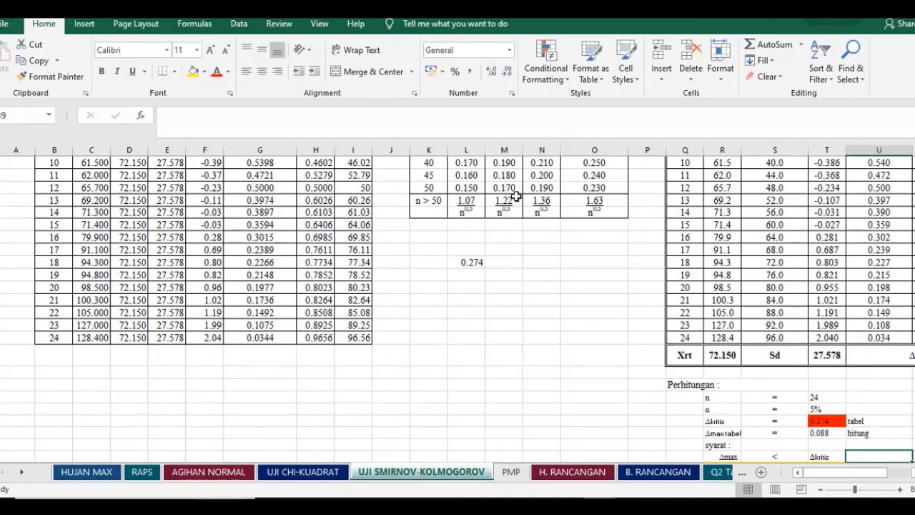
{"action": "scroll", "coordinate": [506, 212], "scroll_direction": "up", "scroll_amount": 3}
{"action": "scroll", "coordinate": [505, 212], "scroll_direction": "up", "scroll_amount": 2}
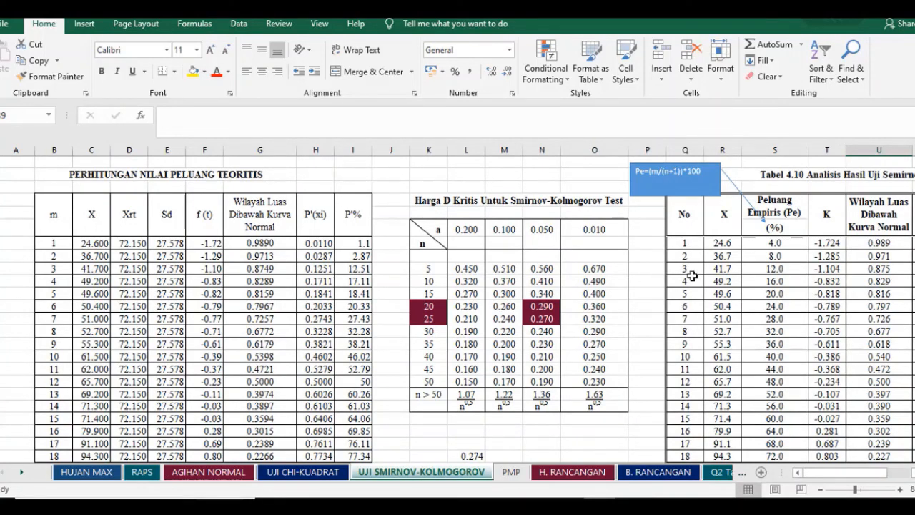
{"action": "scroll", "coordinate": [902, 259], "scroll_direction": "down", "scroll_amount": 2}
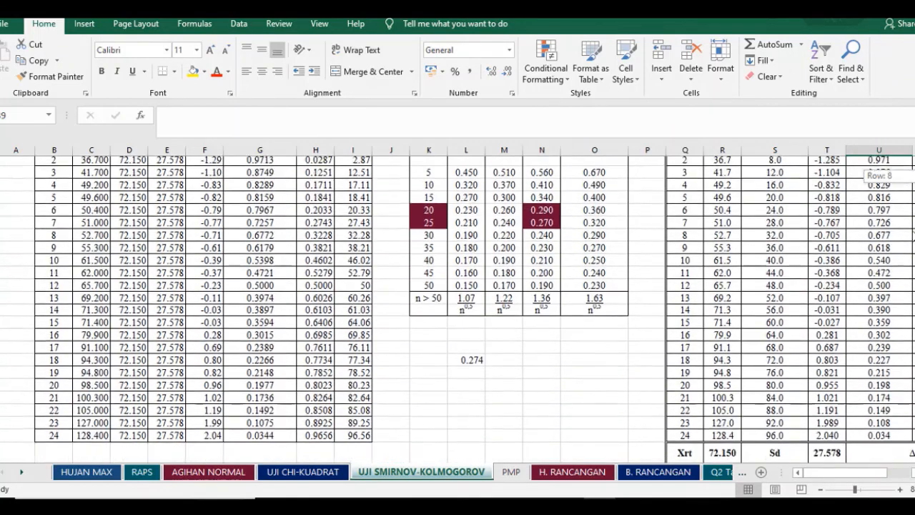
{"action": "scroll", "coordinate": [902, 260], "scroll_direction": "up", "scroll_amount": 2}
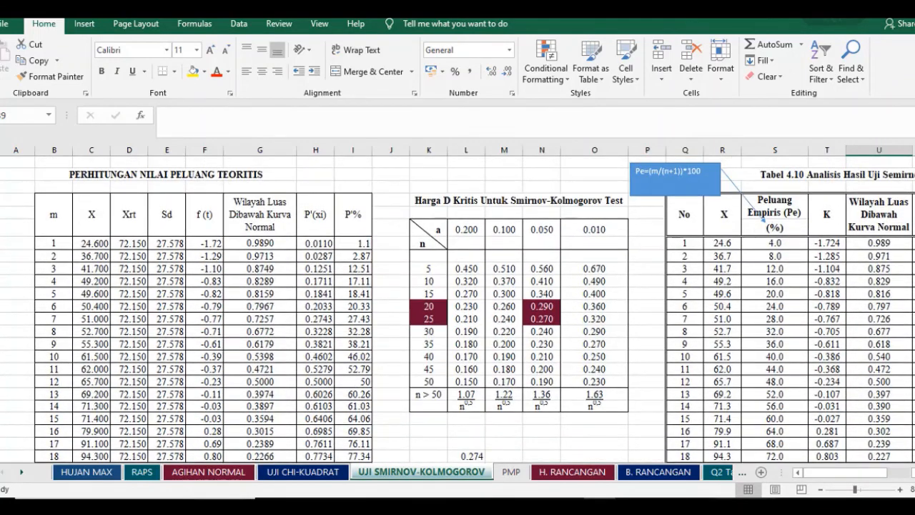